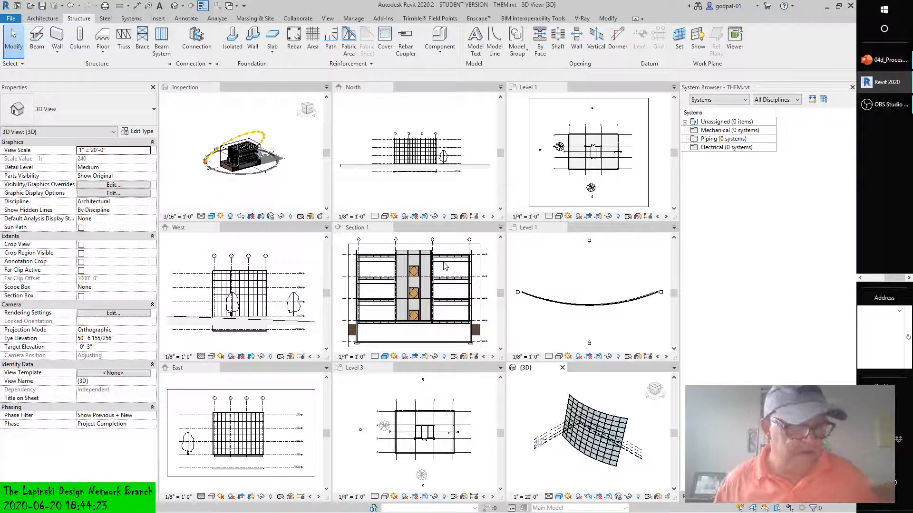
- Switch to Debut Professional and test the recording's sound by muting and unmuting it, leaving the audio options as they are
left_click(876, 278)
left_click(884, 264)
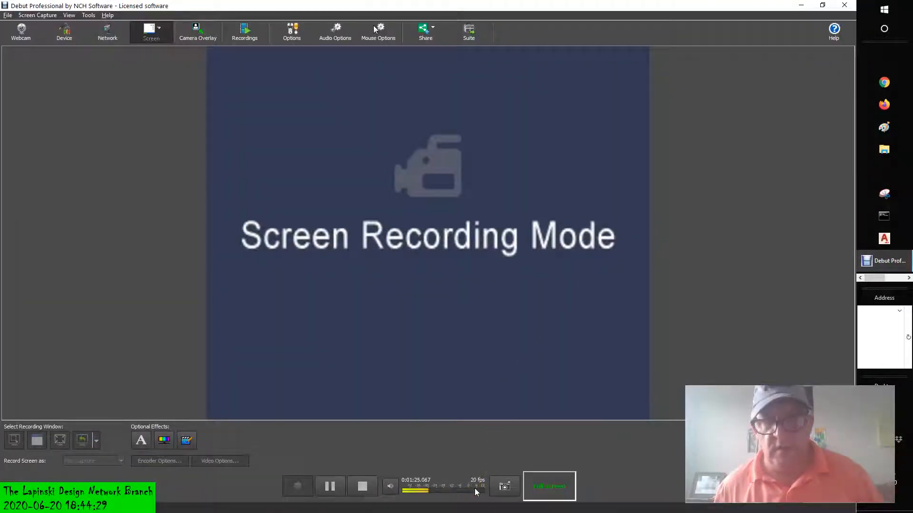
left_click(389, 486)
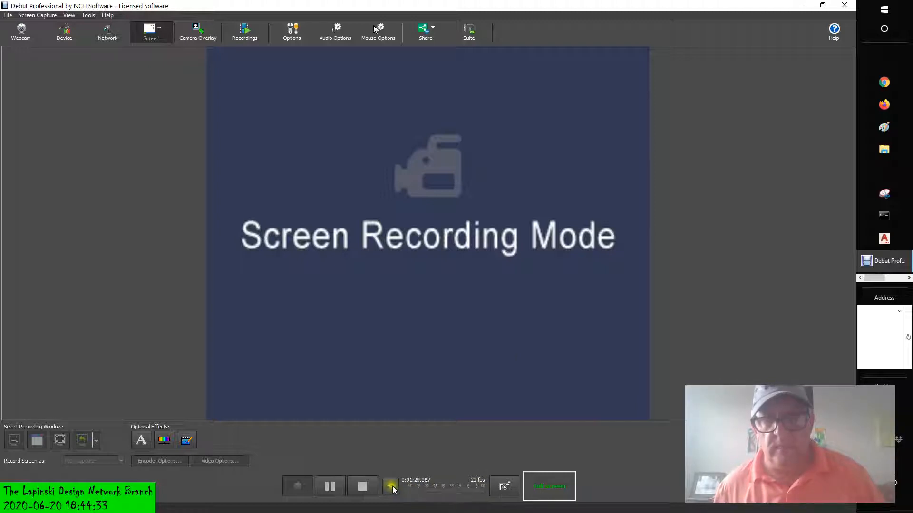
left_click(391, 488)
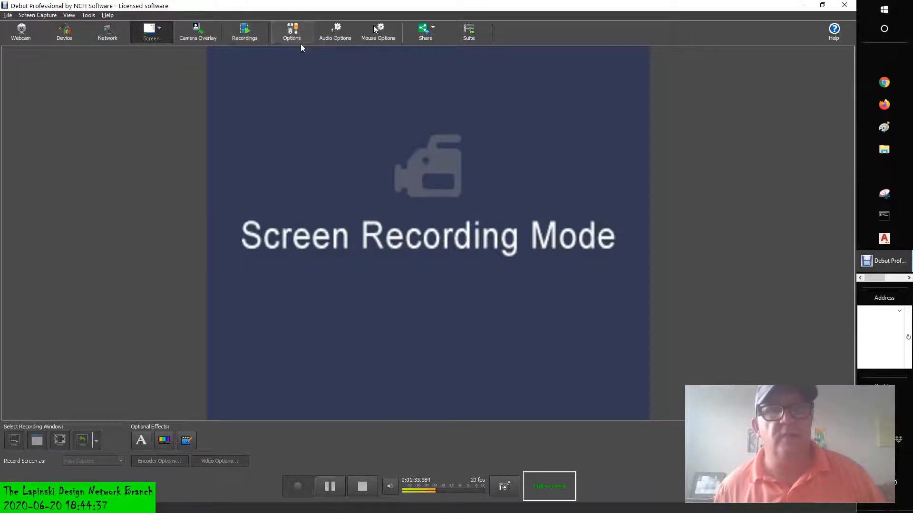
left_click(336, 34)
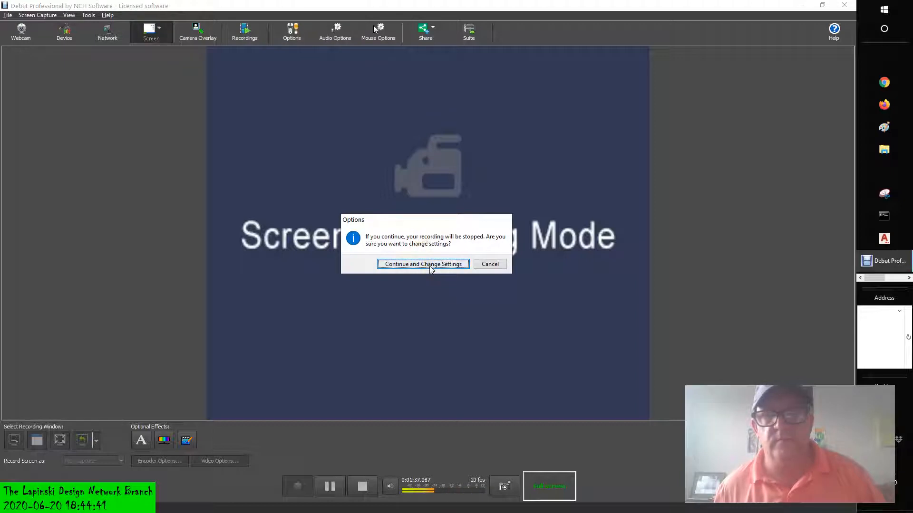
left_click(488, 265)
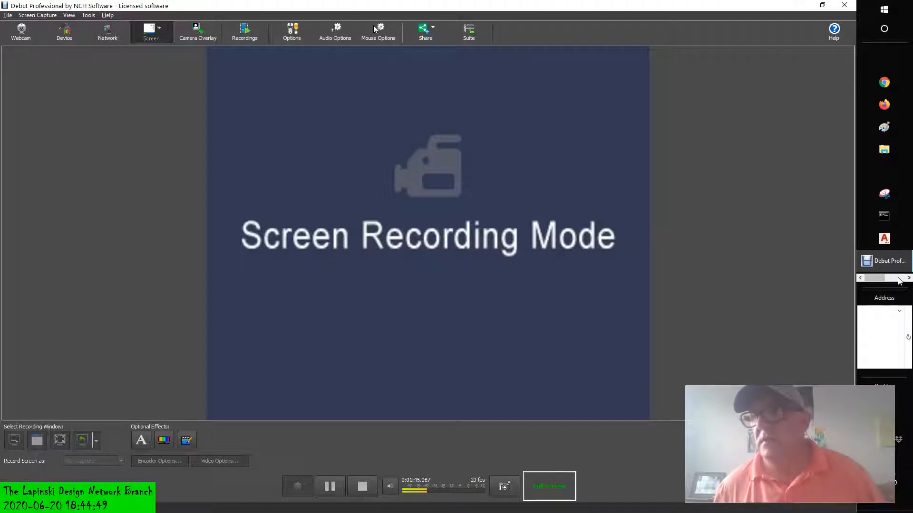
- Switch back to the Revit project window and show the Project Browser
left_click(900, 280)
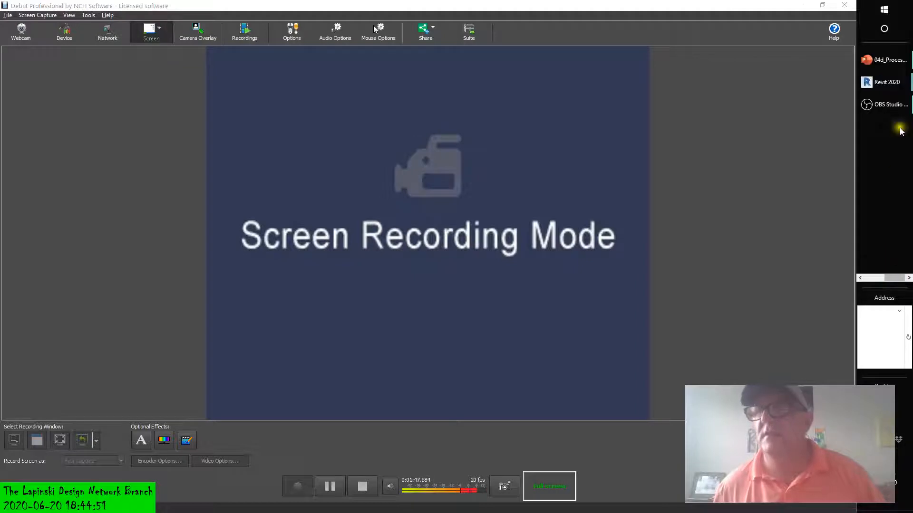
mouse_move(901, 83)
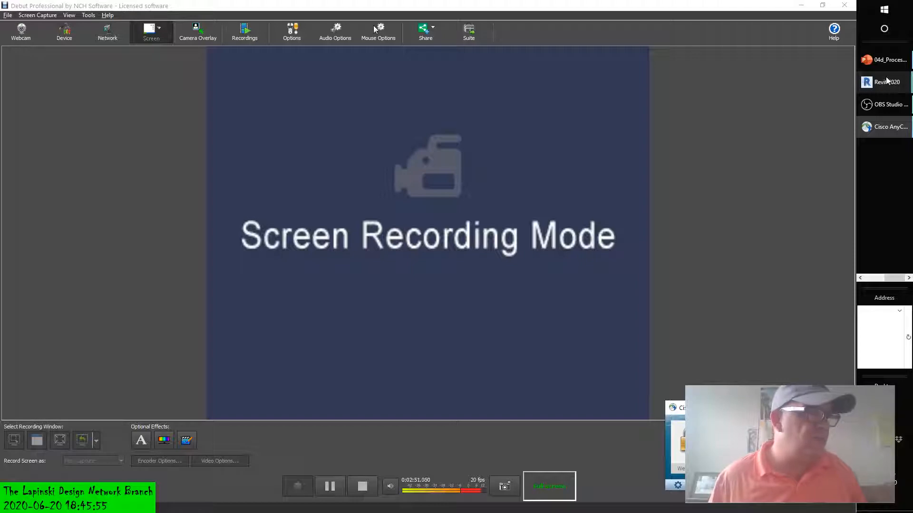
mouse_move(883, 85)
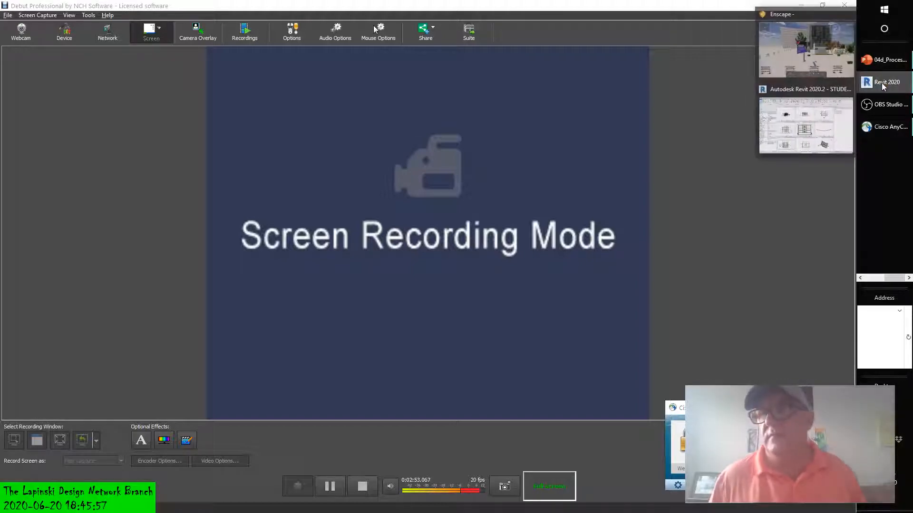
left_click(837, 115)
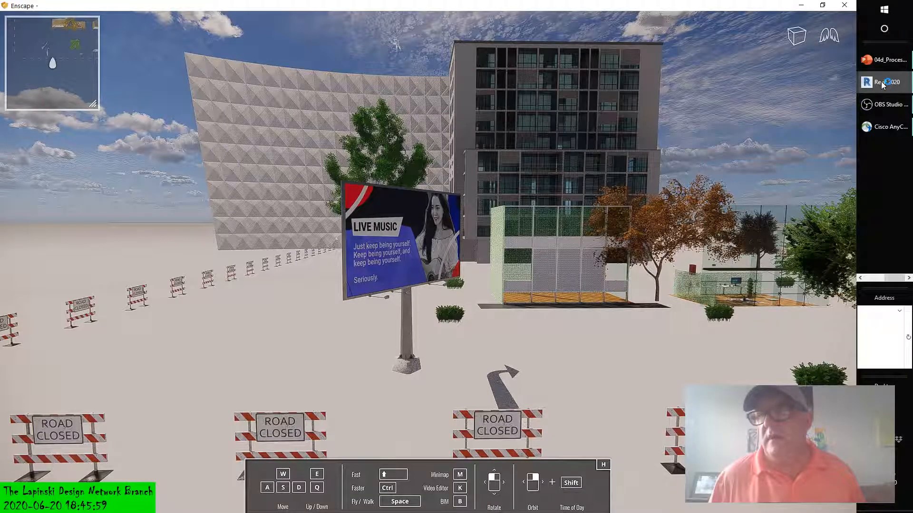
left_click(813, 102)
left_click(788, 147)
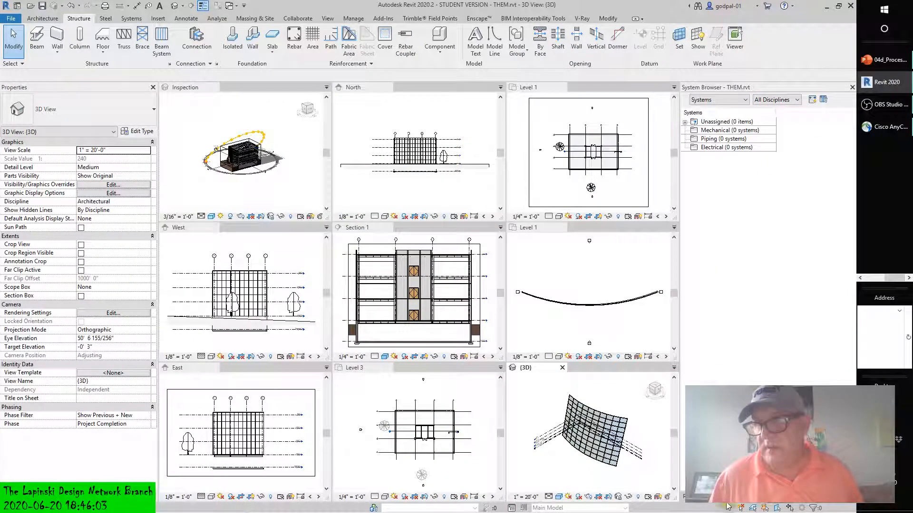
left_click(704, 498)
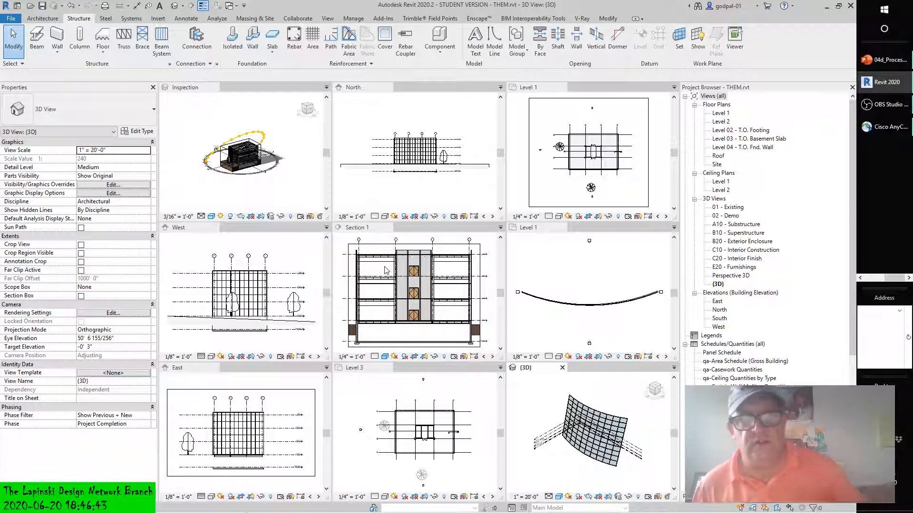
left_click(250, 381)
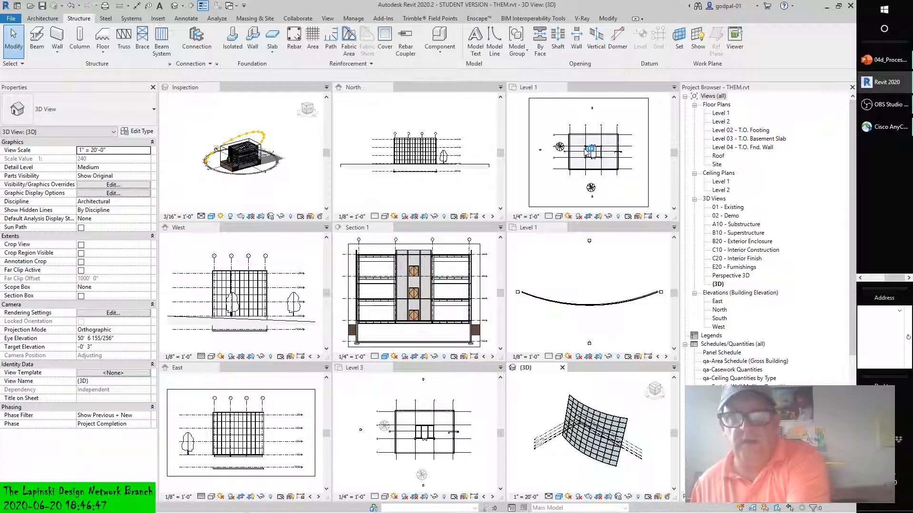
left_click(532, 389)
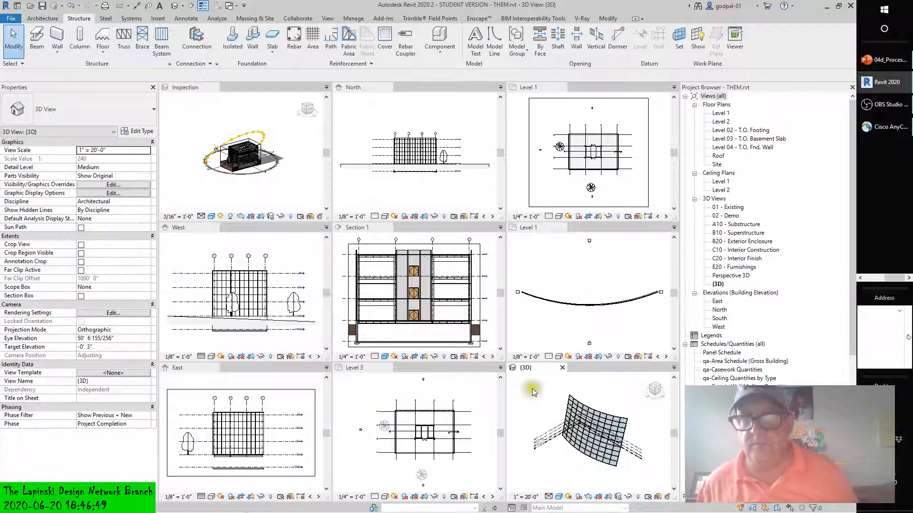
left_click(623, 275)
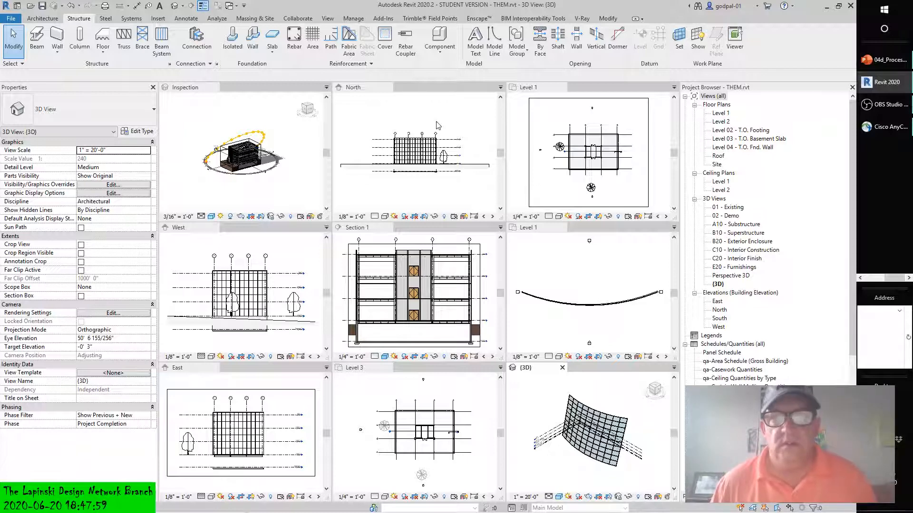
scroll(438, 125, "up", 1)
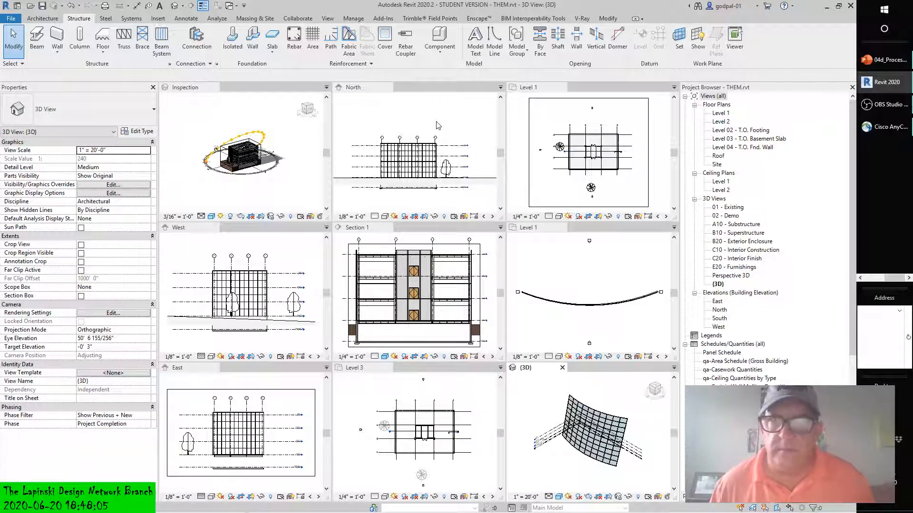
- Show the open views as tabs with the Inspection 3D view active and fitted, and return all views to a tiled layout
left_click(275, 112)
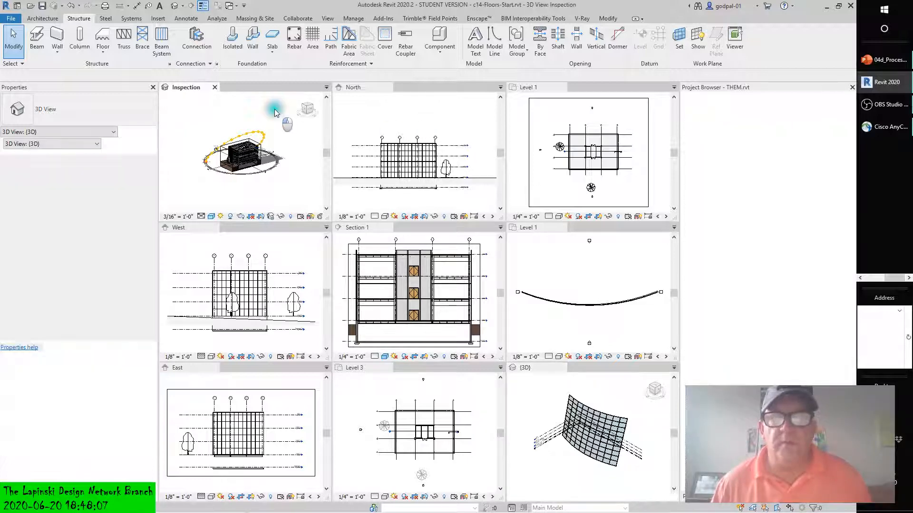
left_click(218, 124)
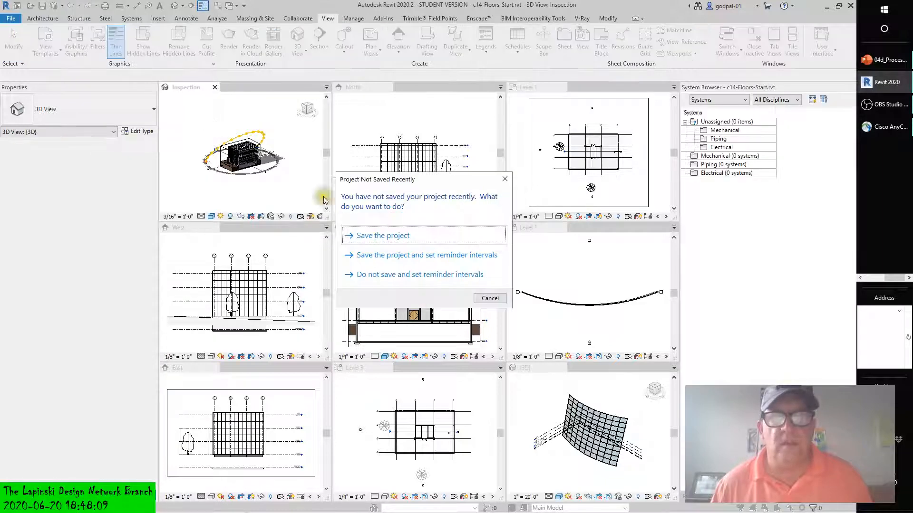
left_click(490, 298)
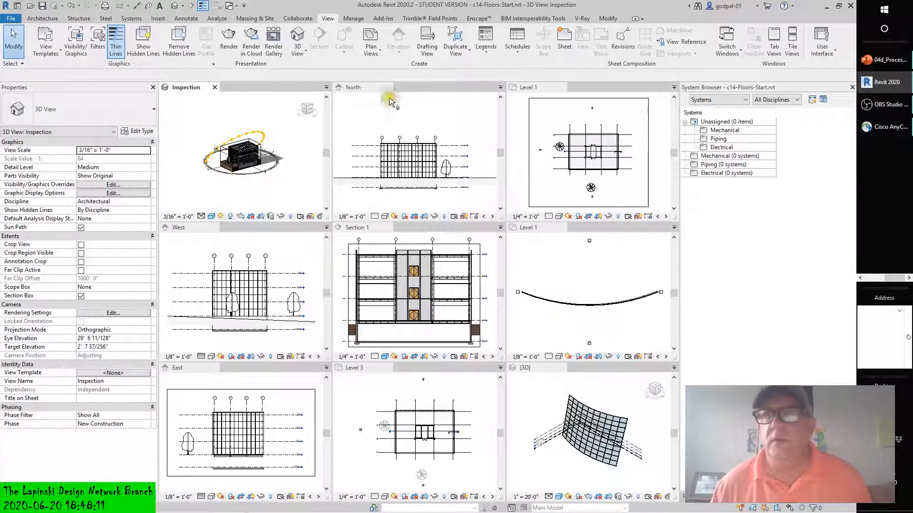
left_click(774, 42)
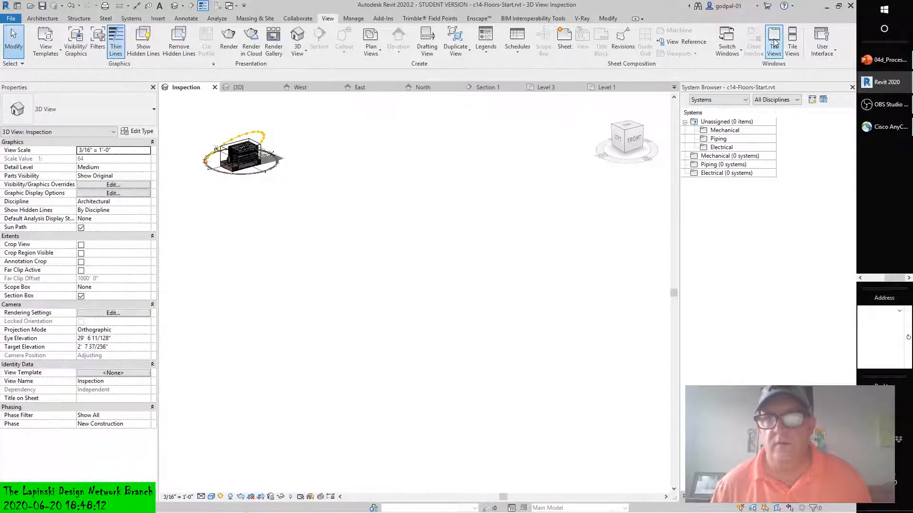
middle_click(400, 200)
middle_click(400, 200)
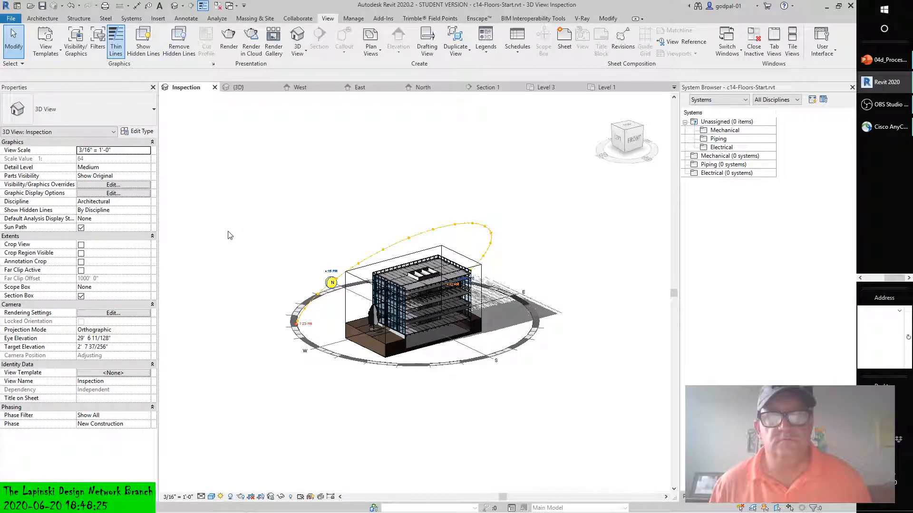
left_click(504, 217)
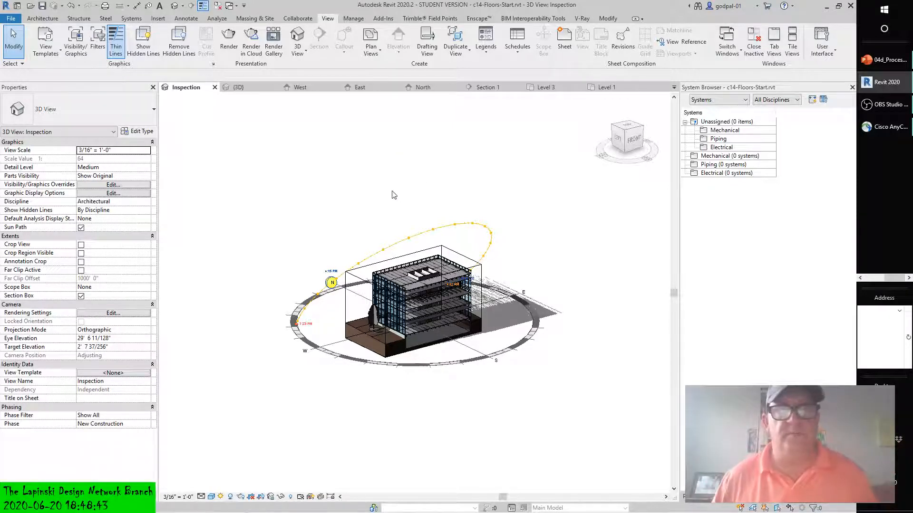
left_click(792, 43)
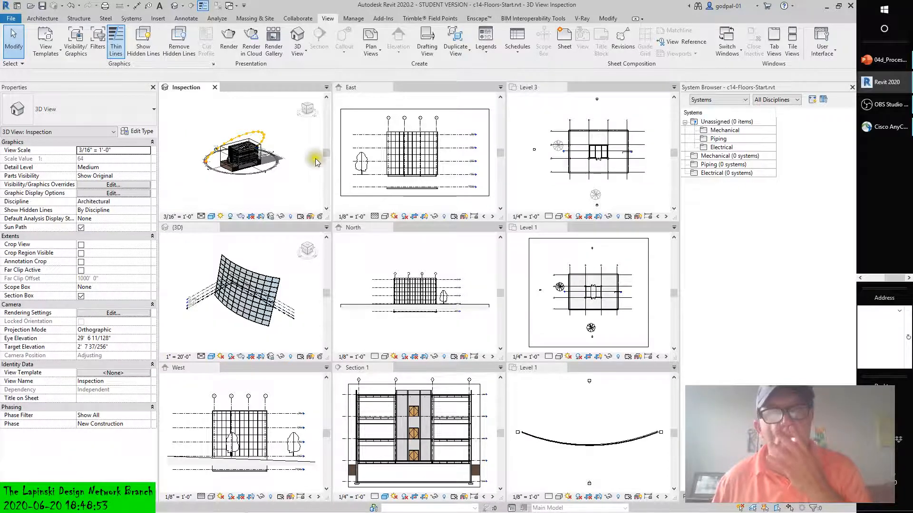
- Select a Red Ash tree in the Inspection view and another in the Level 3 plan to compare their highlighting across the tiled views
scroll(222, 168, "up", 5)
scroll(222, 167, "up", 3)
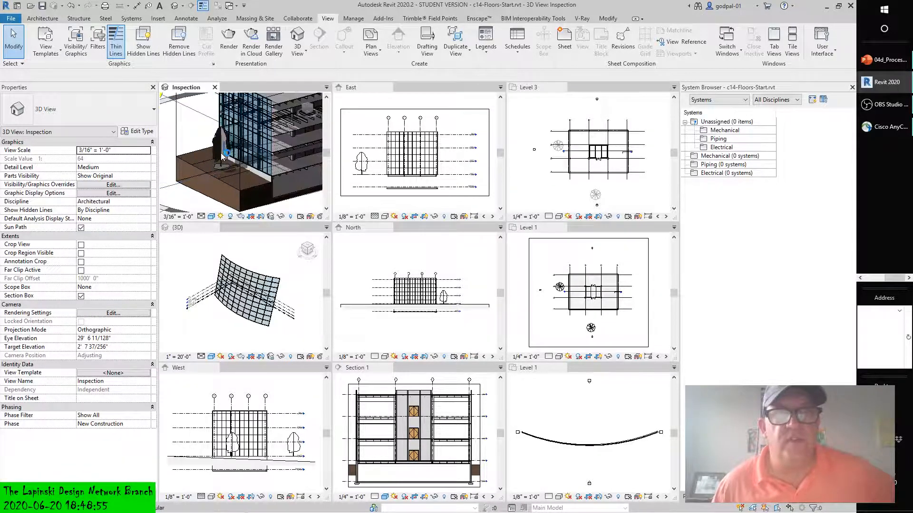
left_click(219, 156)
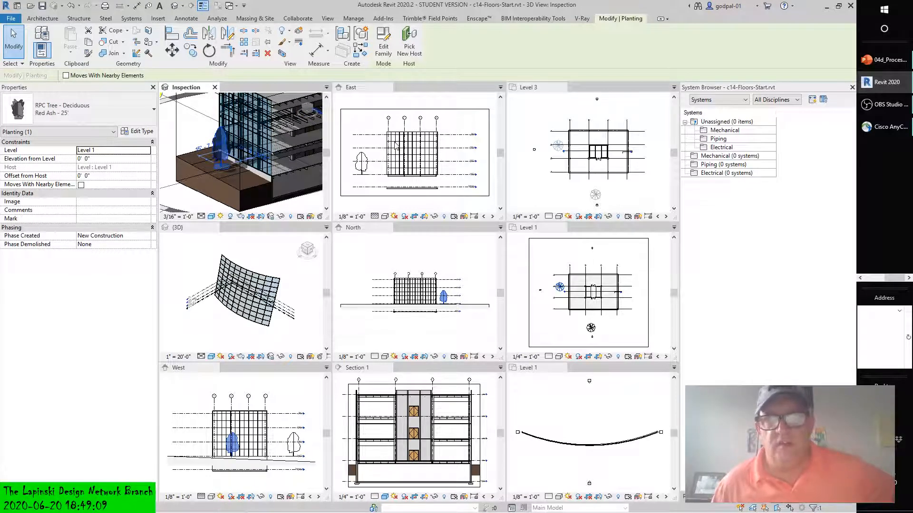
left_click(596, 199)
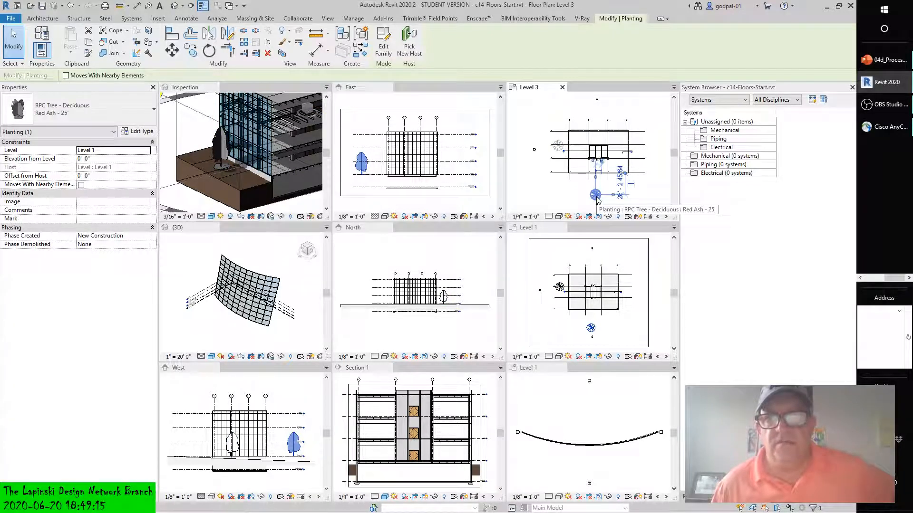
left_click(219, 152)
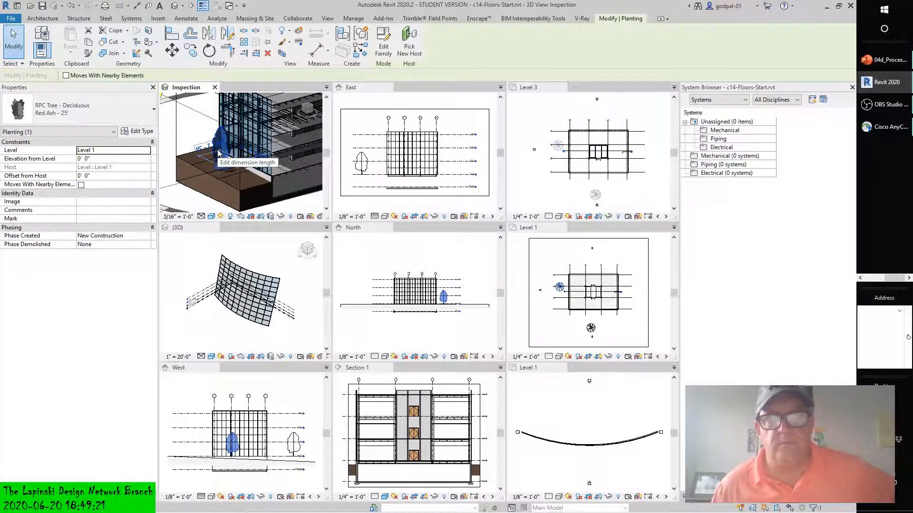
scroll(219, 152, "down", 6)
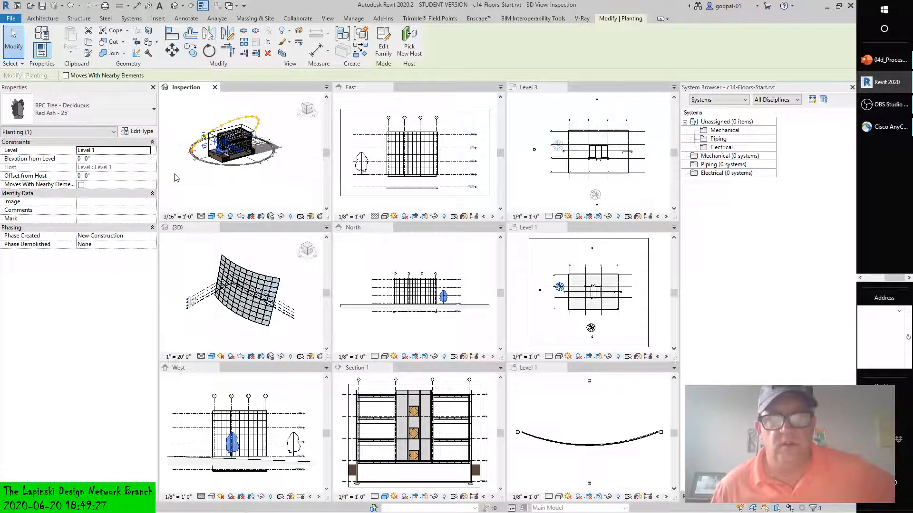
- Make the West elevation the active view to examine the selected tree there
left_click(187, 396)
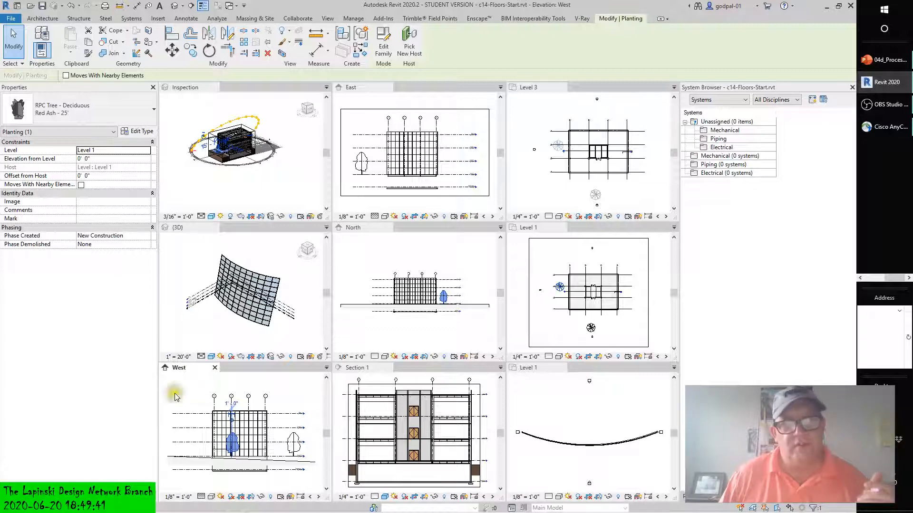
left_click(172, 395)
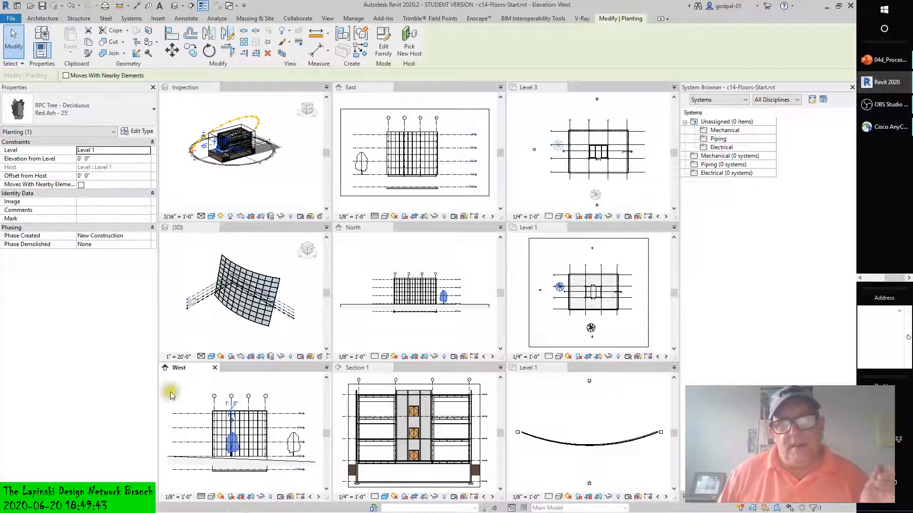
left_click(186, 364)
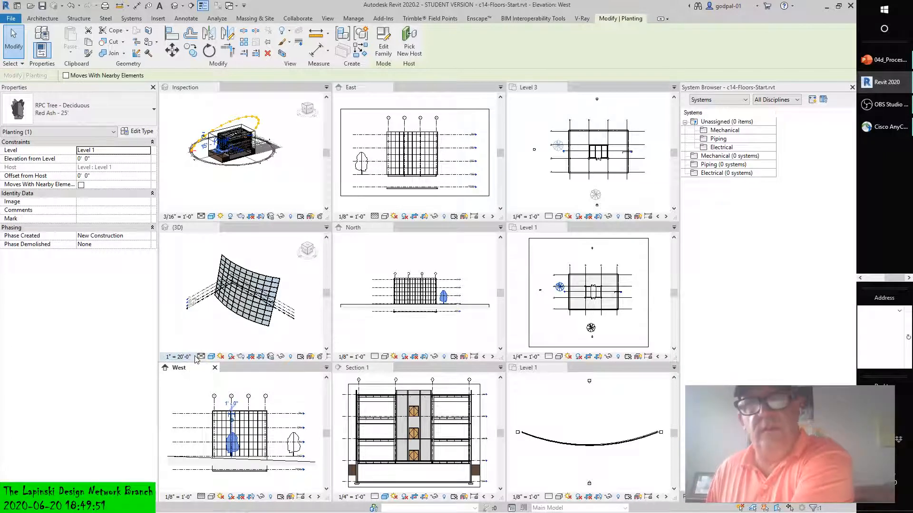
left_click(196, 357)
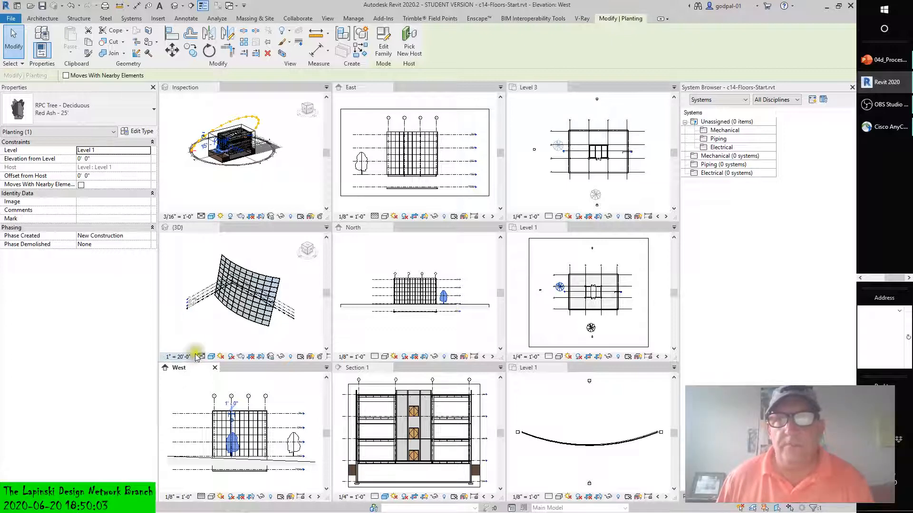
- Select the Section 1 marker in the Level 3 floor plan and examine its extents in the other tiled views
scroll(580, 146, "up", 2)
scroll(580, 146, "up", 5)
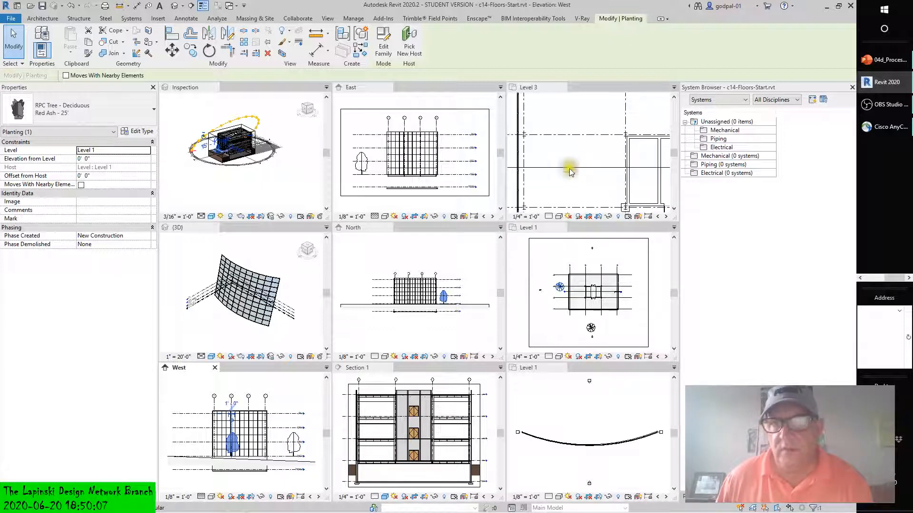
left_click(598, 170)
scroll(581, 179, "down", 3)
scroll(562, 179, "up", 2)
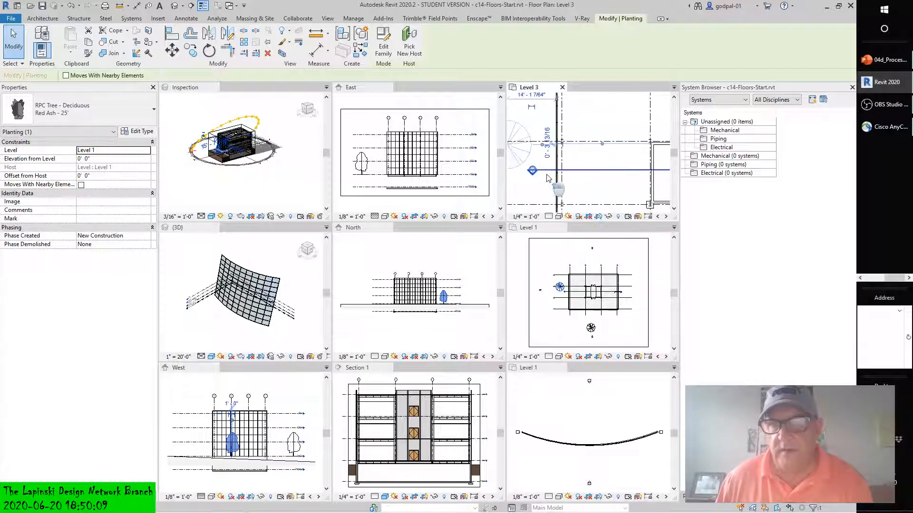
left_click(539, 168)
scroll(523, 171, "up", 3)
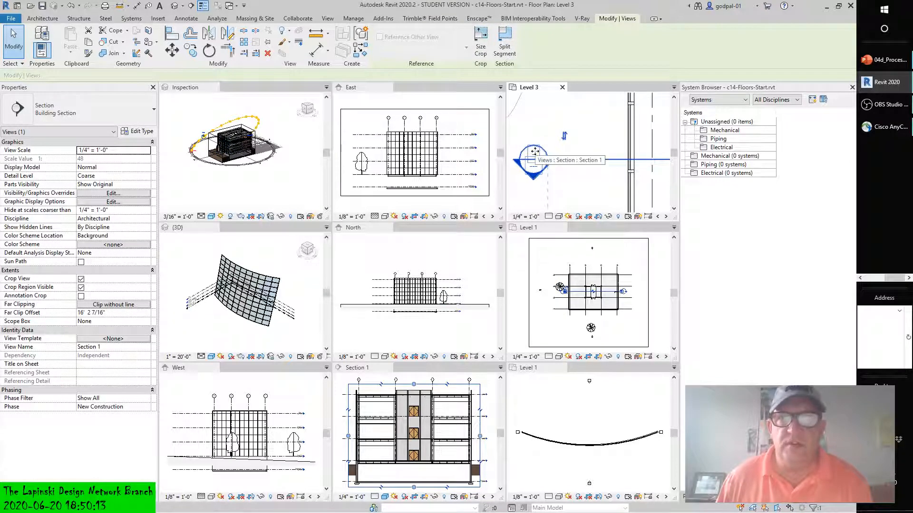
scroll(562, 160, "down", 4)
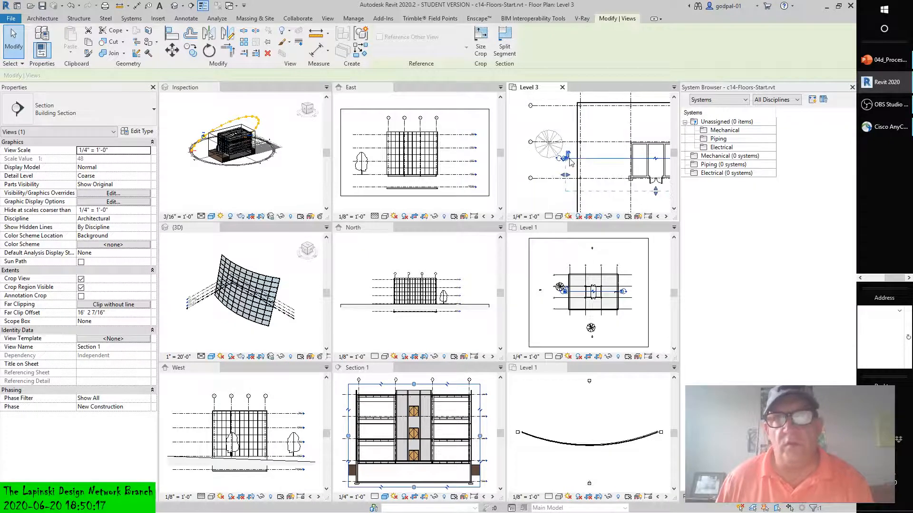
- Examine the full Section 1 line in the Level 3 plan, clear its selection, and make the Level 1 plan active
middle_click_drag(600, 155, 582, 161)
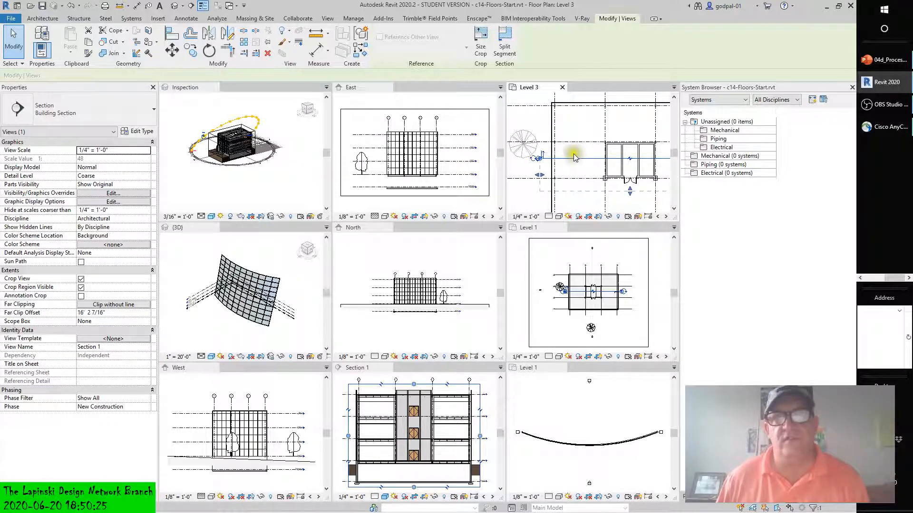
scroll(582, 155, "down", 2)
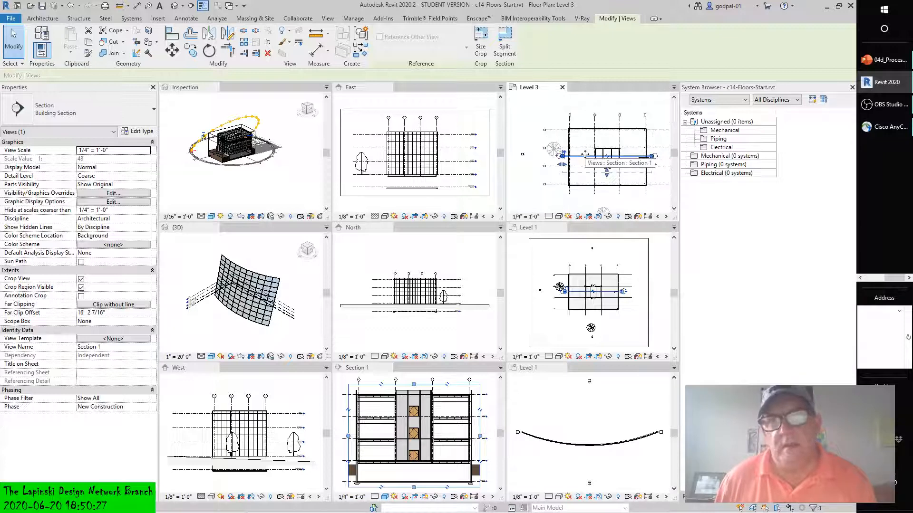
scroll(584, 154, "down", 2)
middle_click_drag(583, 154, 584, 150)
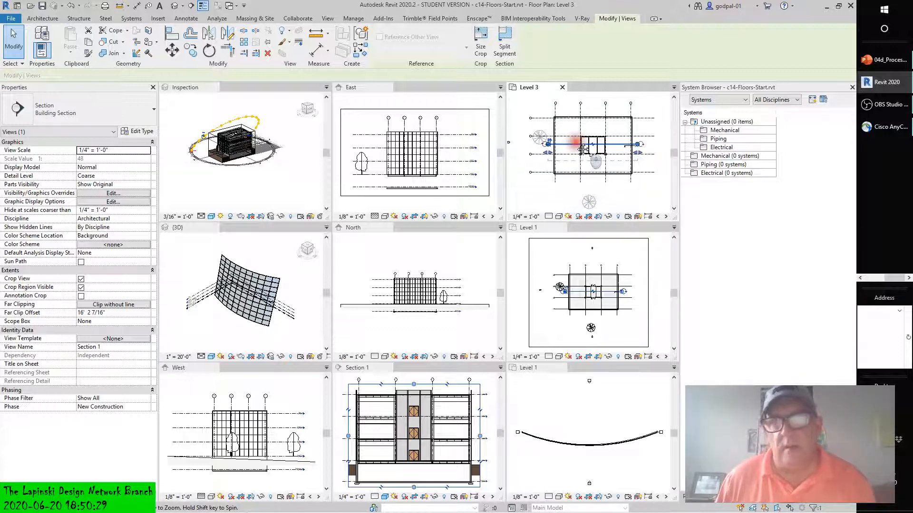
left_click(630, 195)
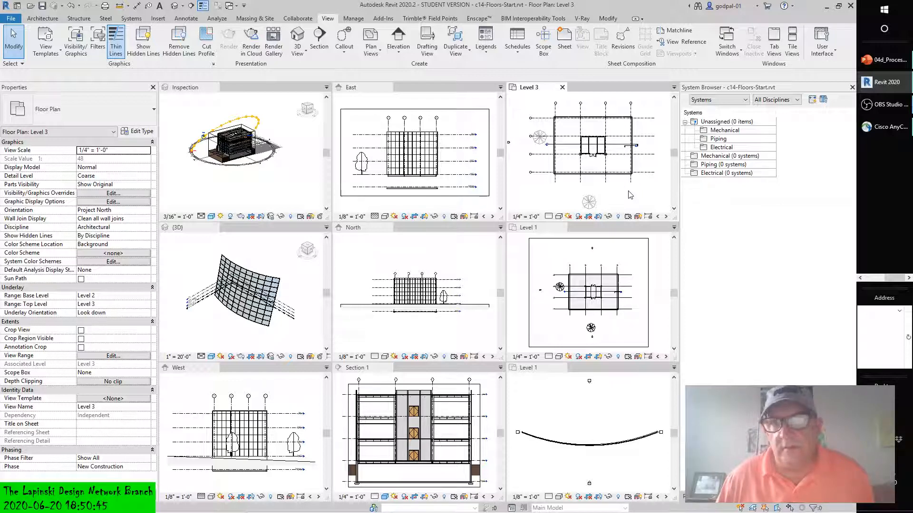
left_click(600, 258)
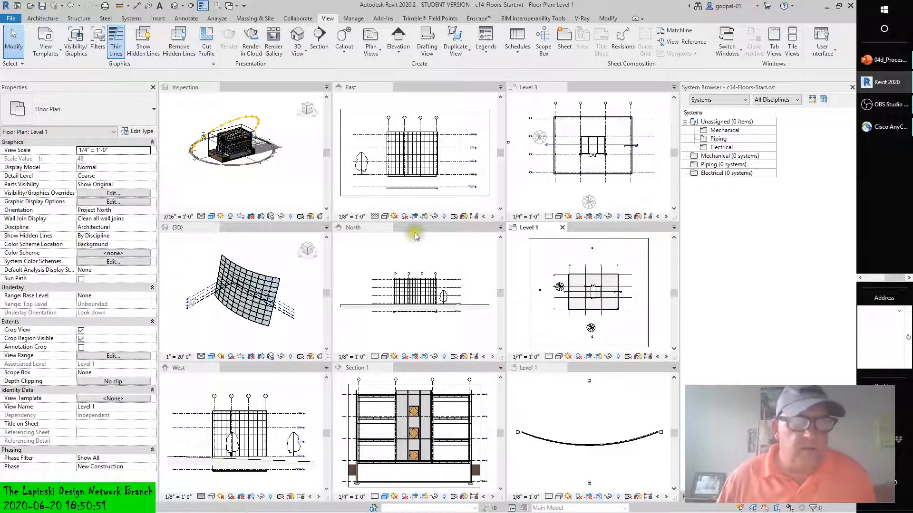
- Examine the structural beam framing where it meets the masonry wall in the Inspection 3D view
scroll(238, 144, "up", 6)
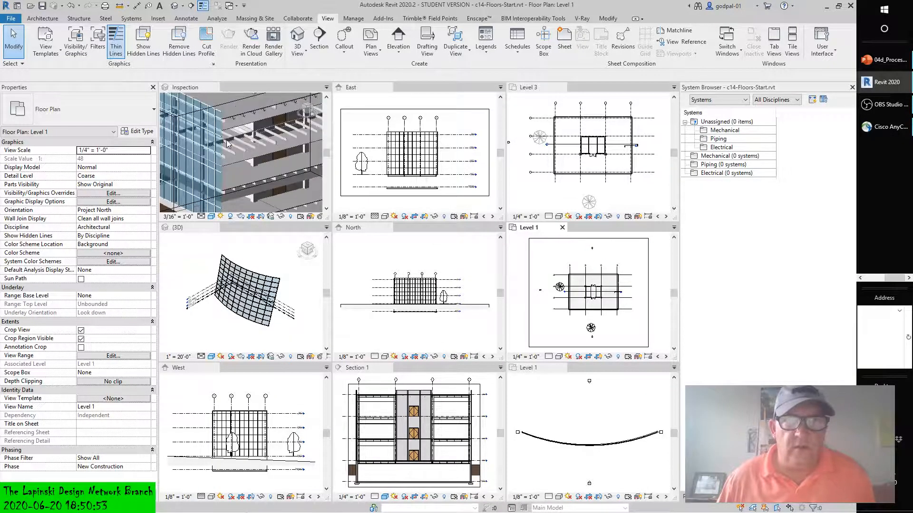
scroll(228, 144, "up", 2)
scroll(264, 136, "up", 2)
mouse_move(271, 135)
middle_mouse_down()
mouse_move(211, 150)
mouse_move(250, 142)
mouse_move(238, 163)
mouse_move(222, 166)
middle_mouse_up()
scroll(257, 133, "up", 3)
scroll(270, 144, "up", 2)
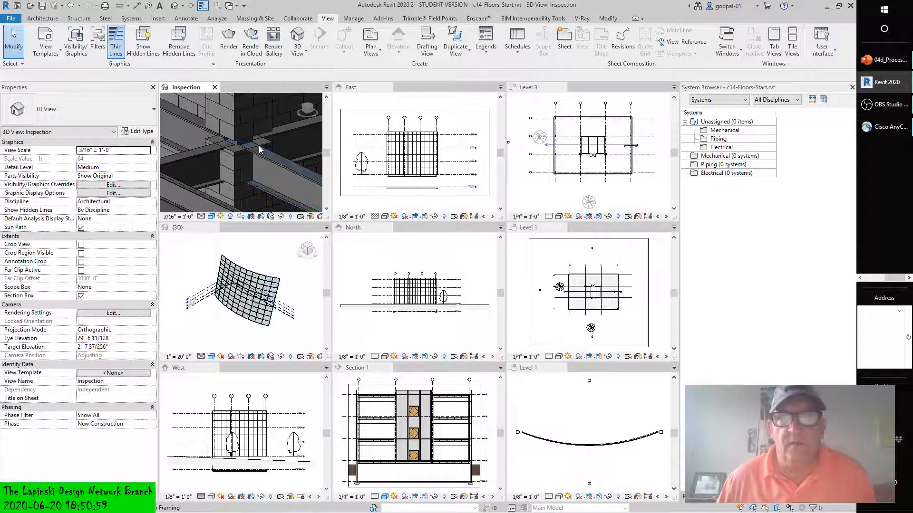
scroll(258, 145, "up", 1)
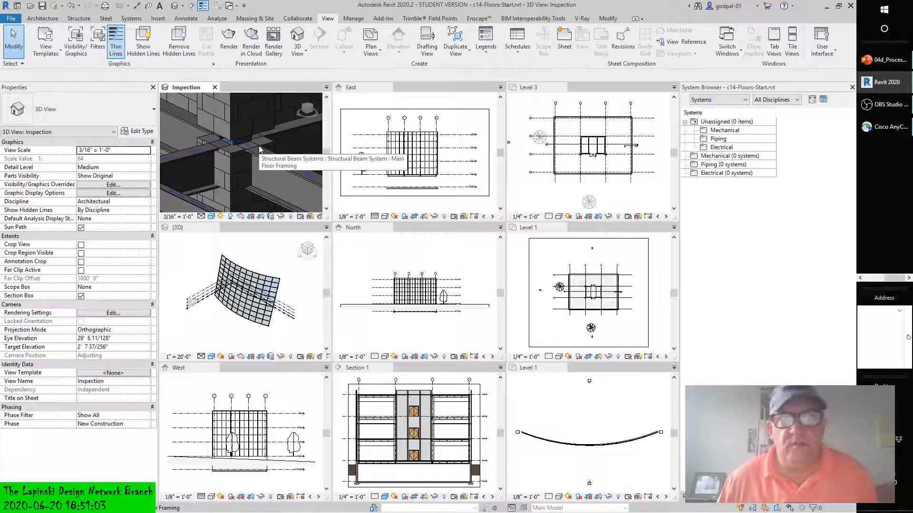
scroll(259, 146, "down", 4)
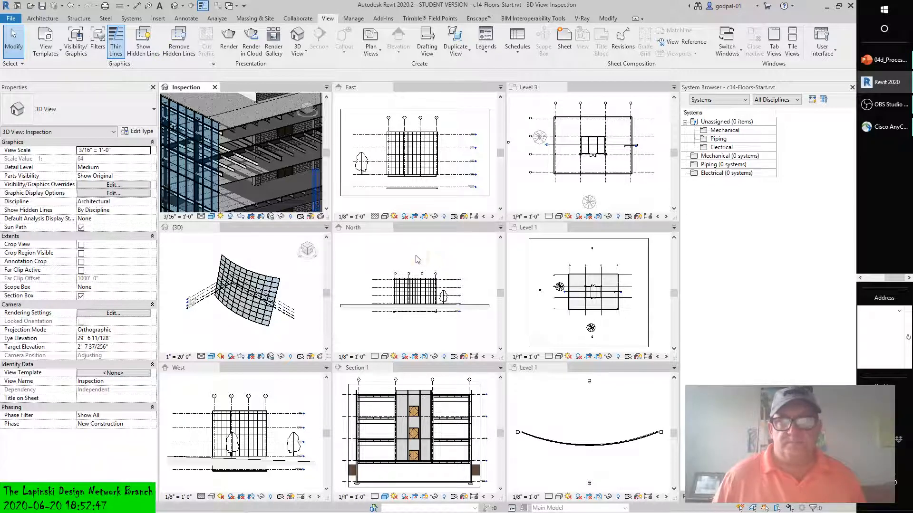
- Show the open views as tabs with the Level 3 floor plan active and fitted, and display the Project Browser
left_click(552, 197)
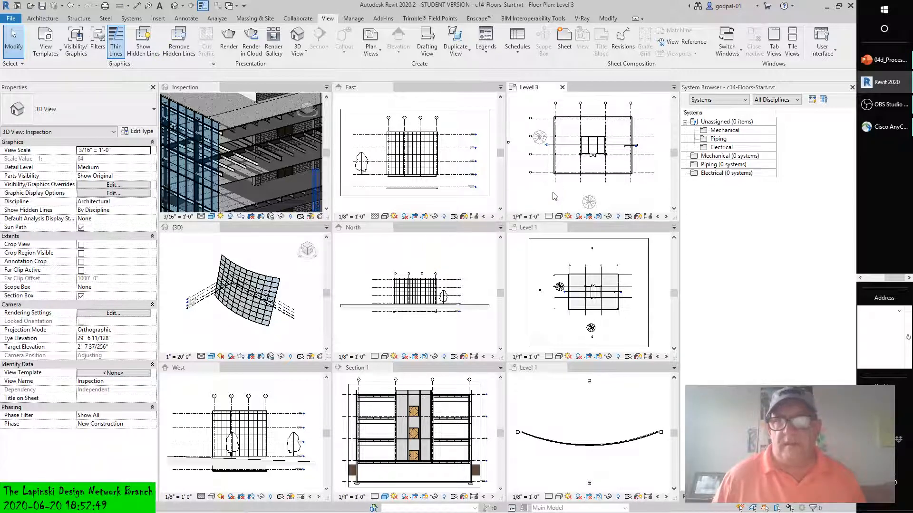
left_click(774, 40)
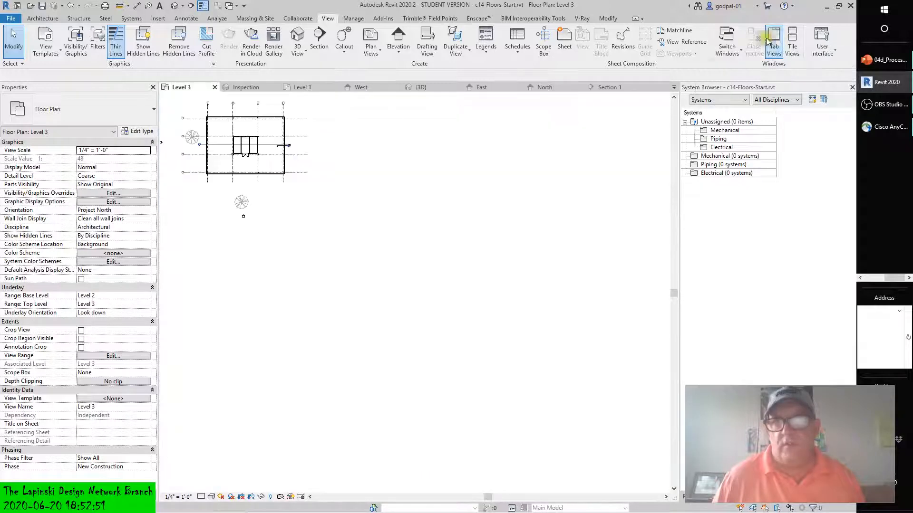
middle_click(481, 199)
middle_click(481, 200)
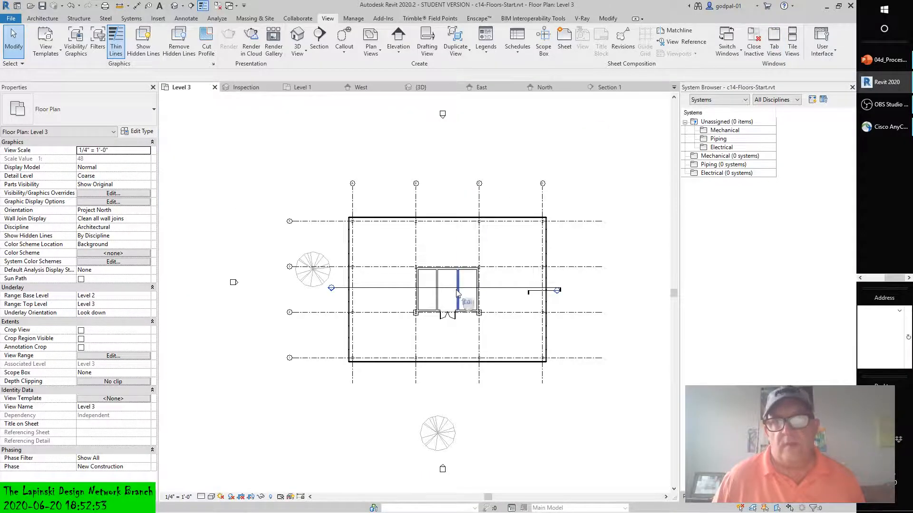
scroll(457, 289, "up", 5)
scroll(458, 289, "down", 1)
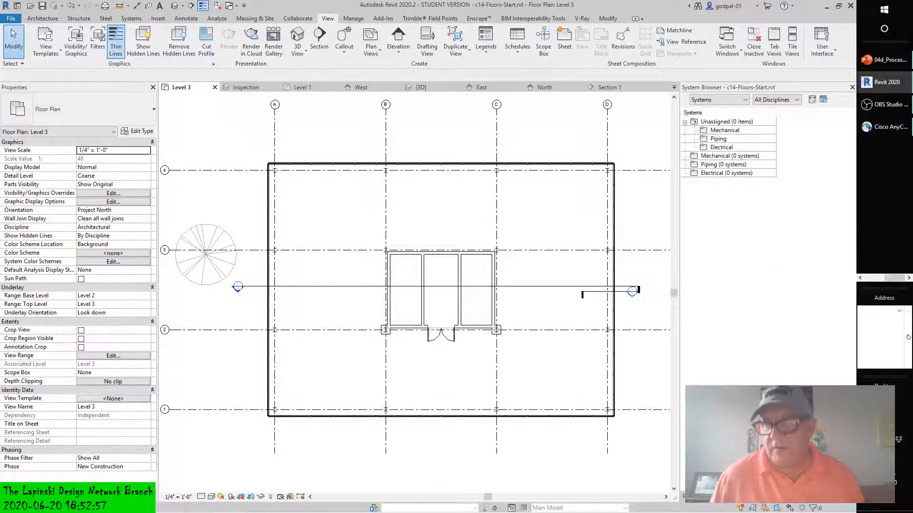
left_click(730, 497)
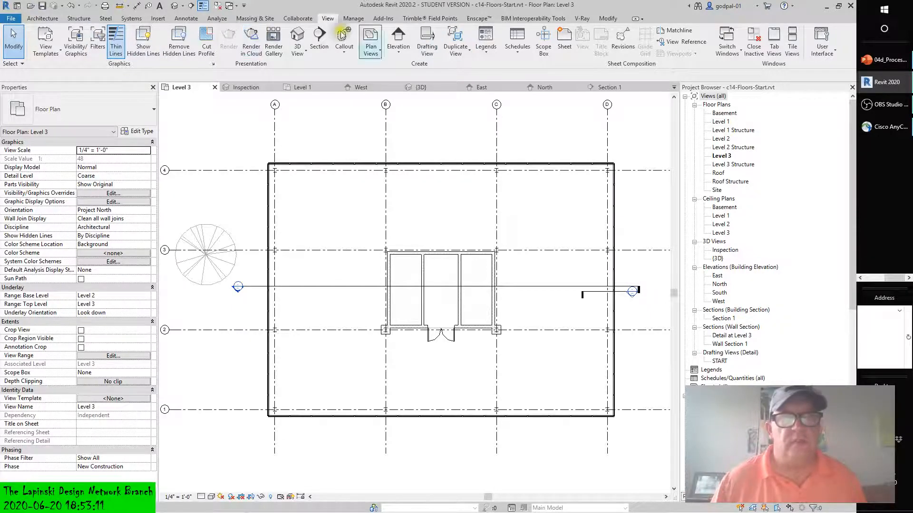
left_click(85, 20)
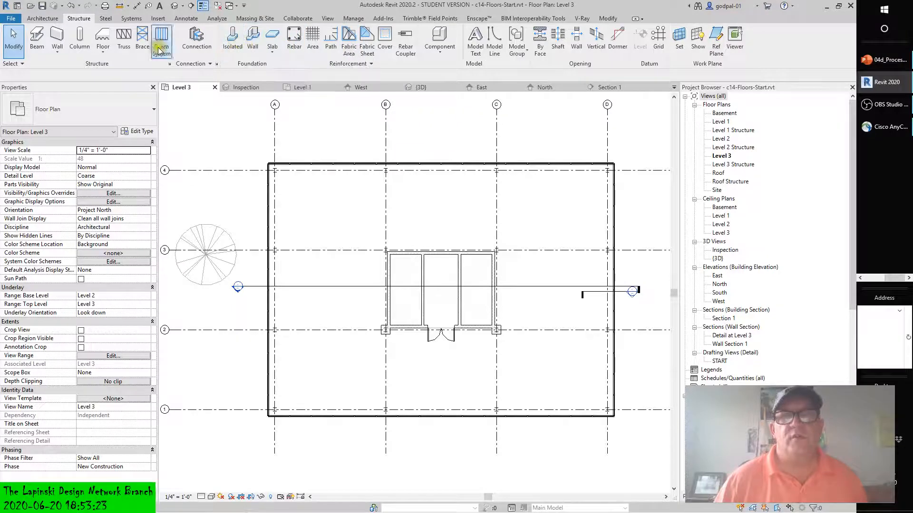
left_click(37, 19)
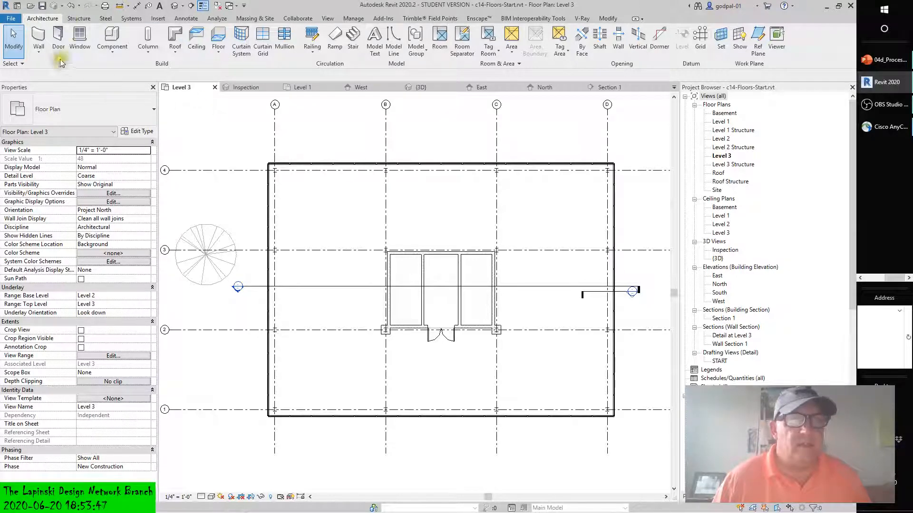
left_click(40, 55)
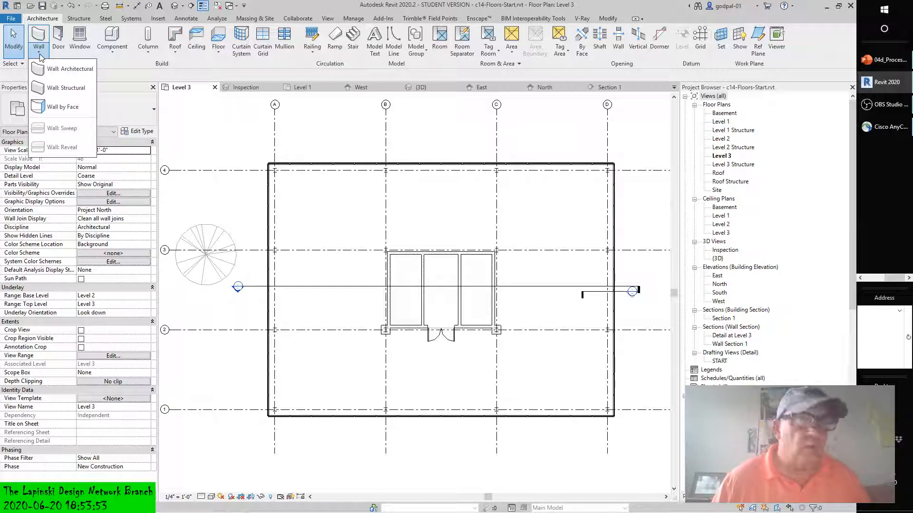
left_click(164, 66)
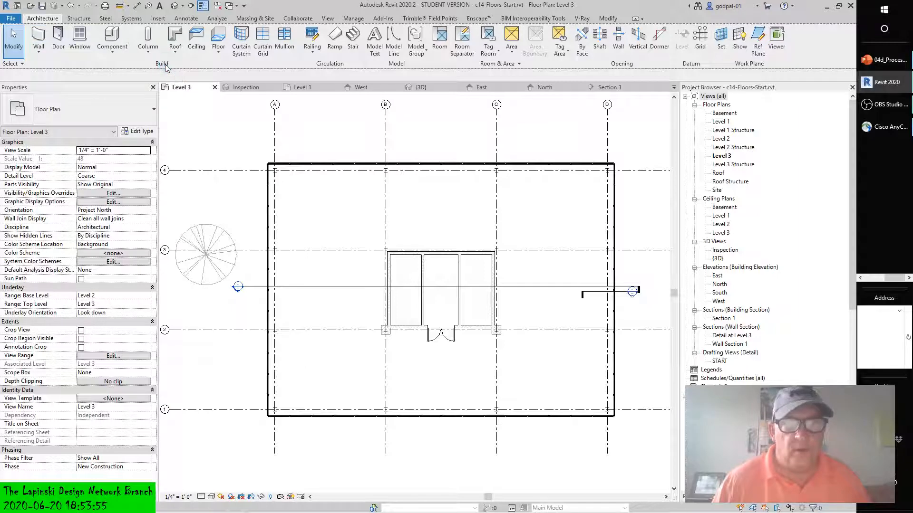
left_click(218, 49)
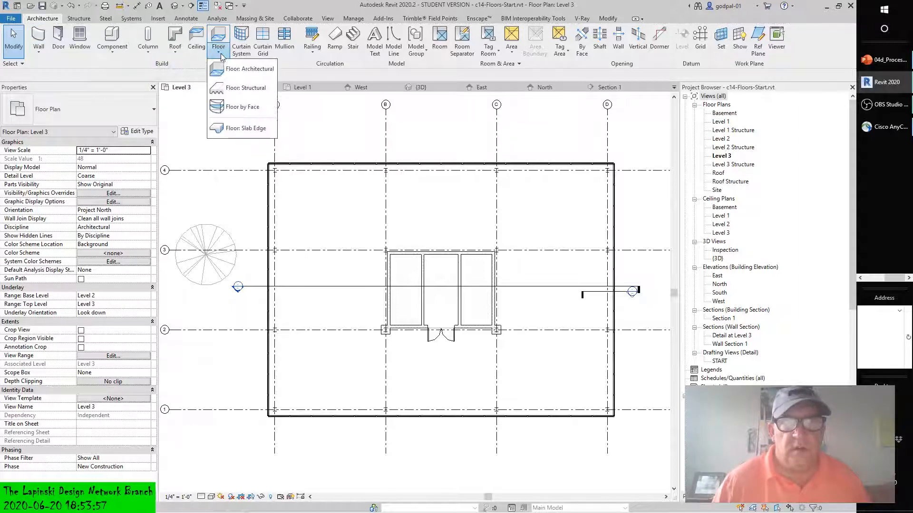
left_click(231, 88)
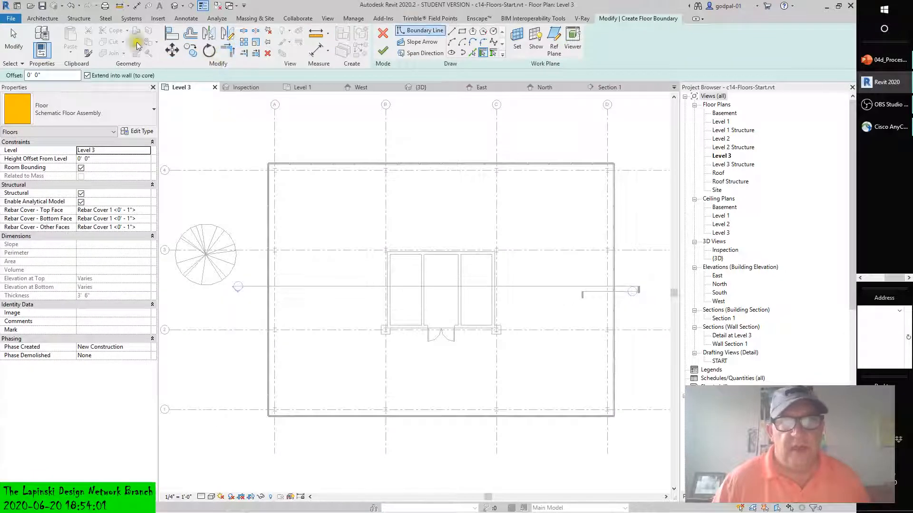
left_click(41, 18)
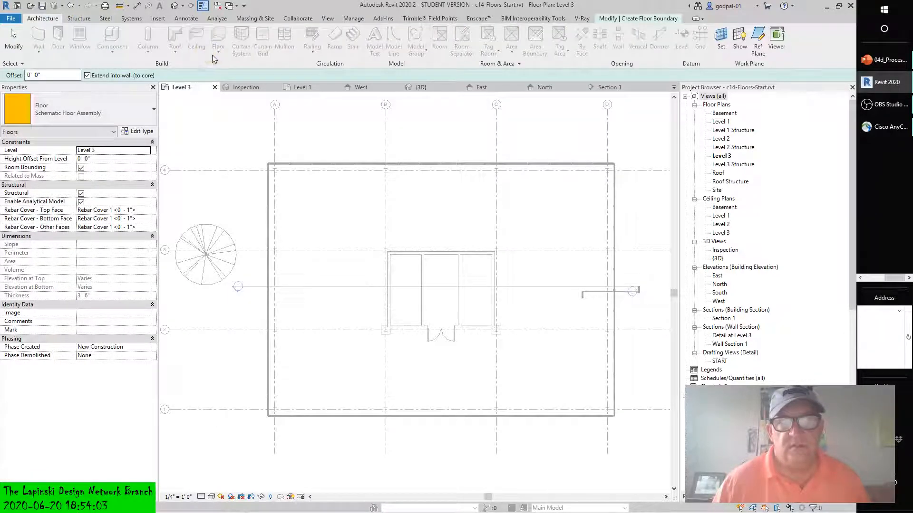
left_click(70, 6)
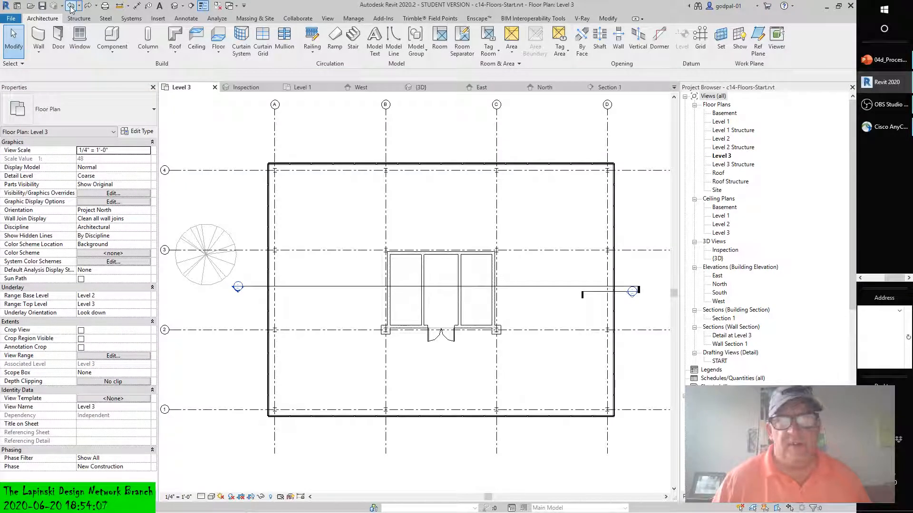
left_click(219, 53)
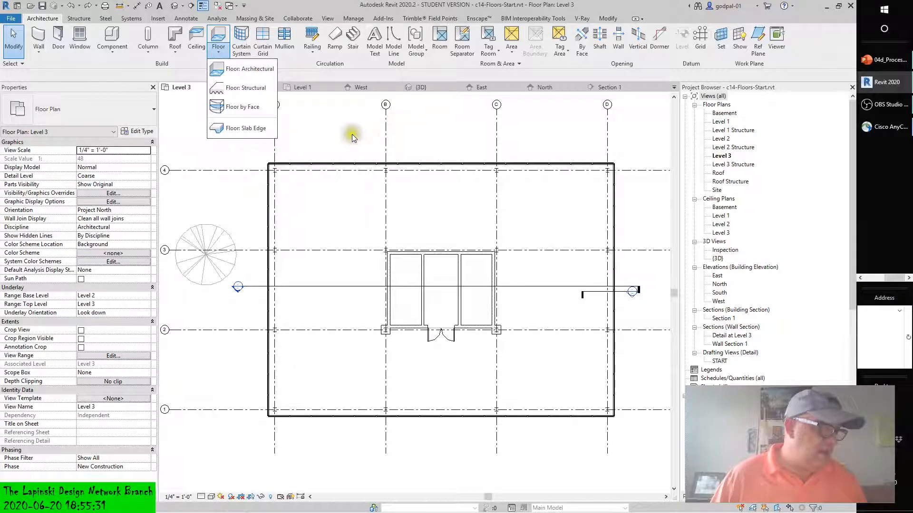
left_click(419, 132)
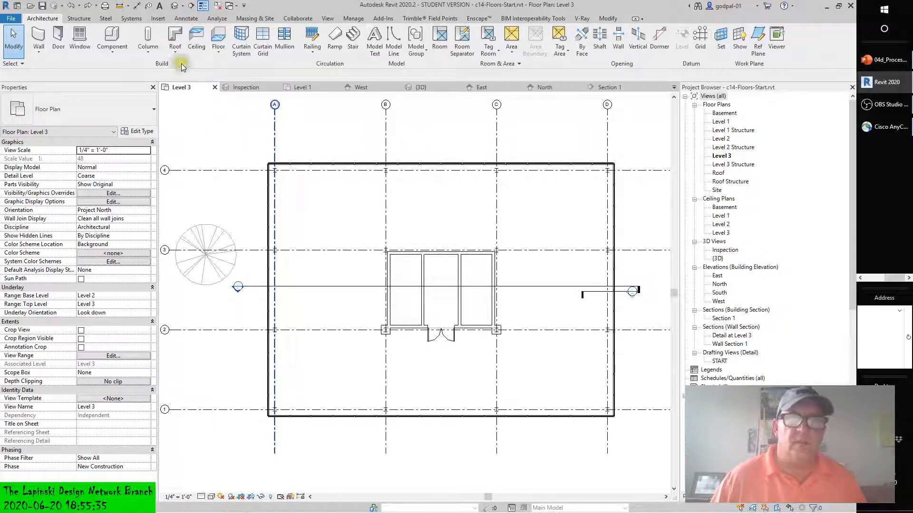
- Start a structural floor on Level 3 and set the boundary offset to 3", previewing it along the curtain wall near grid 1
left_click(218, 53)
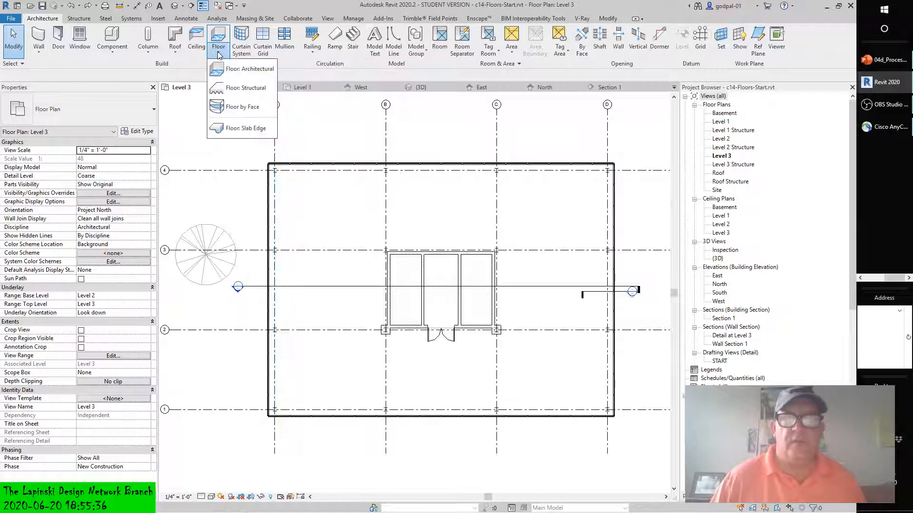
left_click(229, 88)
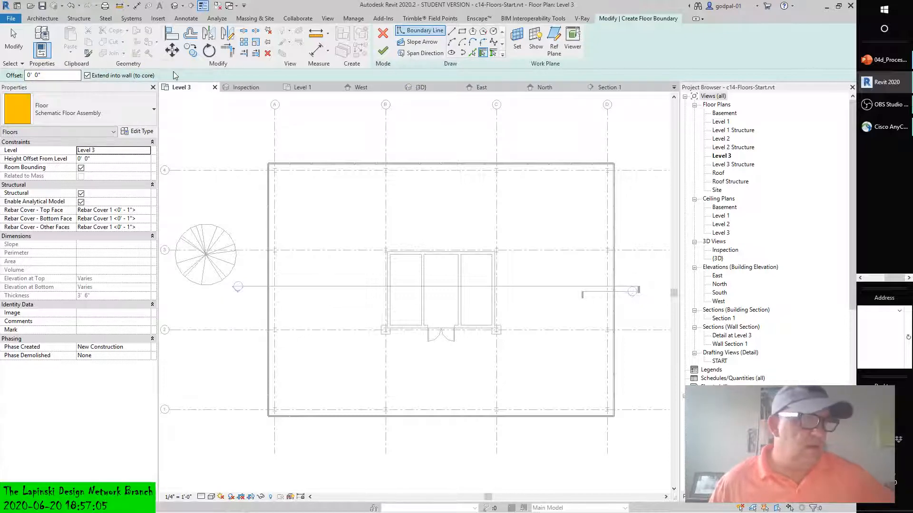
double_click(36, 75)
type("3")
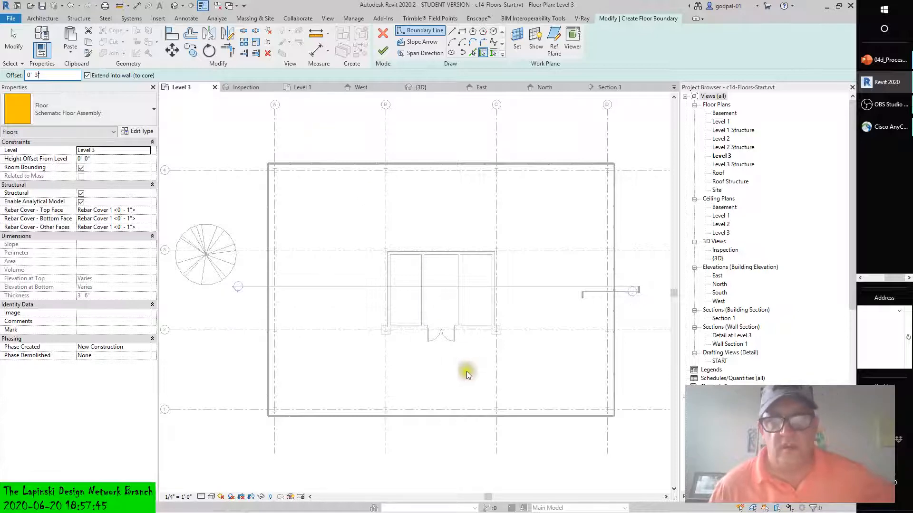
scroll(462, 410, "up", 5)
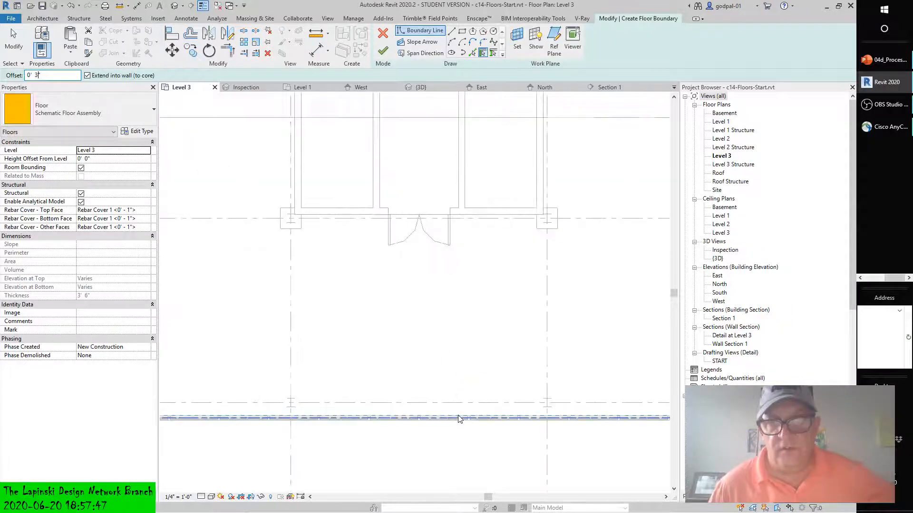
scroll(457, 369, "up", 3)
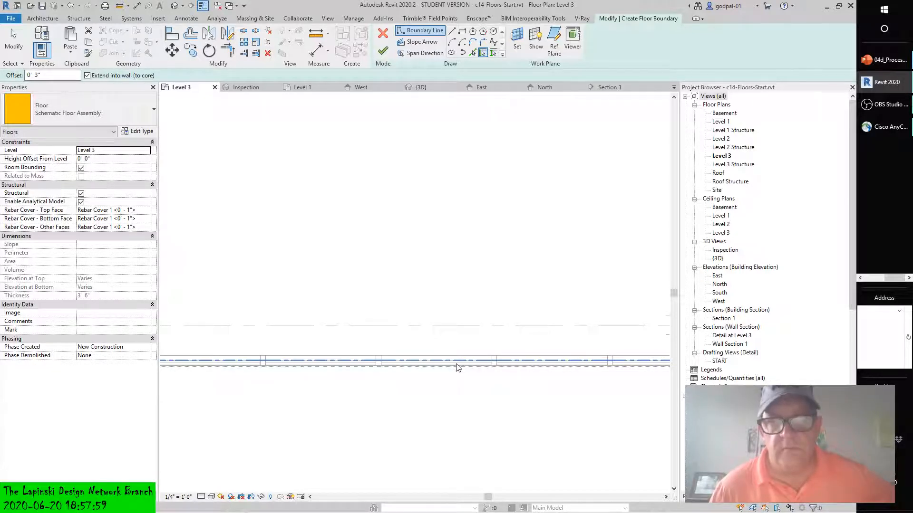
scroll(457, 368, "up", 2)
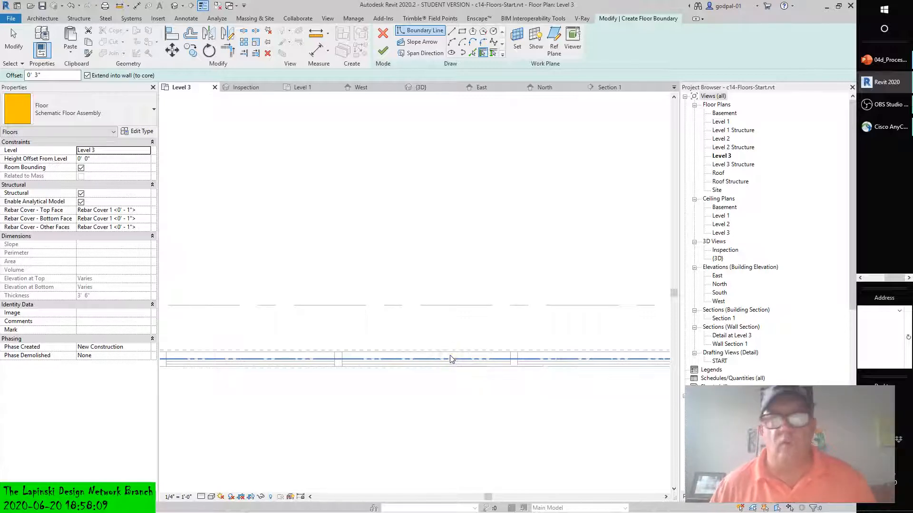
- Discard the unfinished floor boundary sketch and leave the floor command
key("Escape")
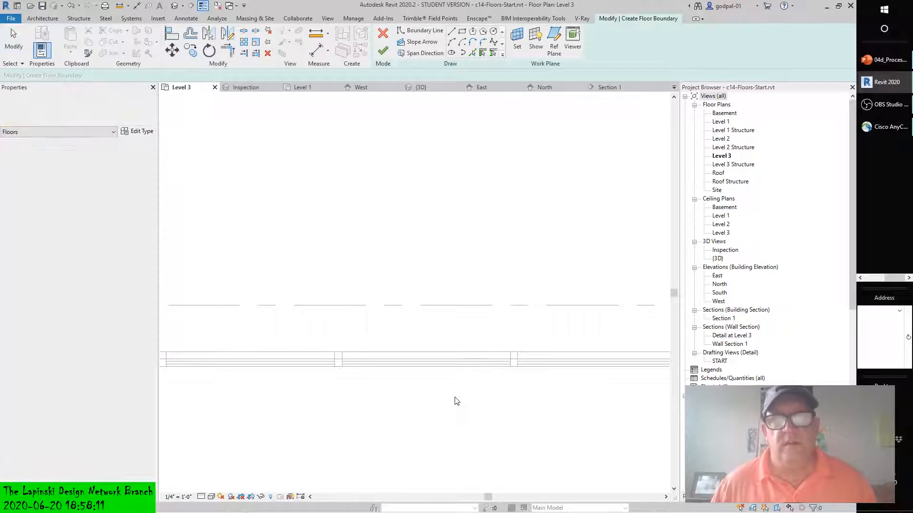
left_click(383, 36)
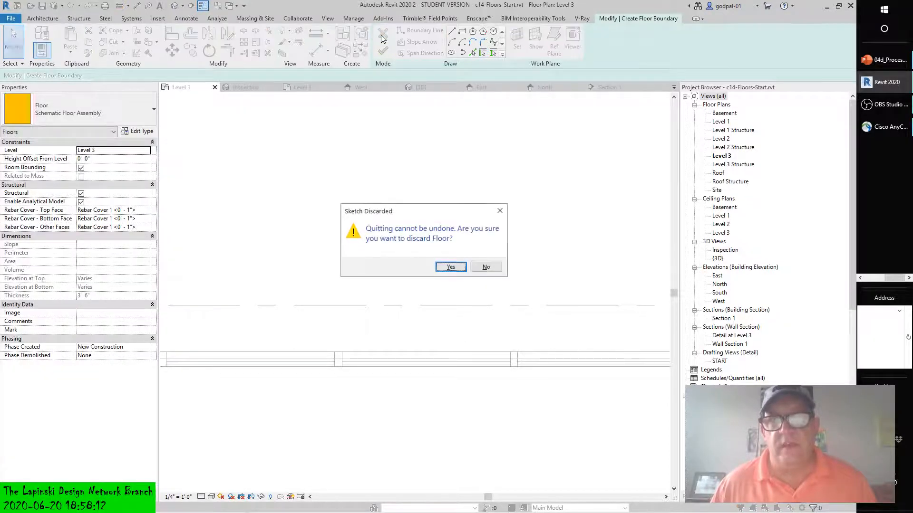
left_click(451, 267)
key("Escape")
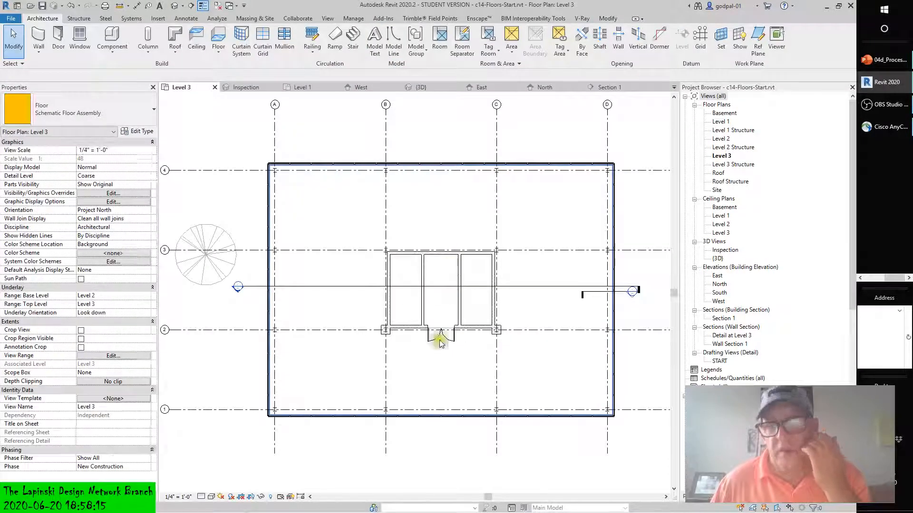
- Examine the reference line of the Storefront curtain wall along grid 1 in relation to its mullions and glazing
scroll(427, 451, "up", 5)
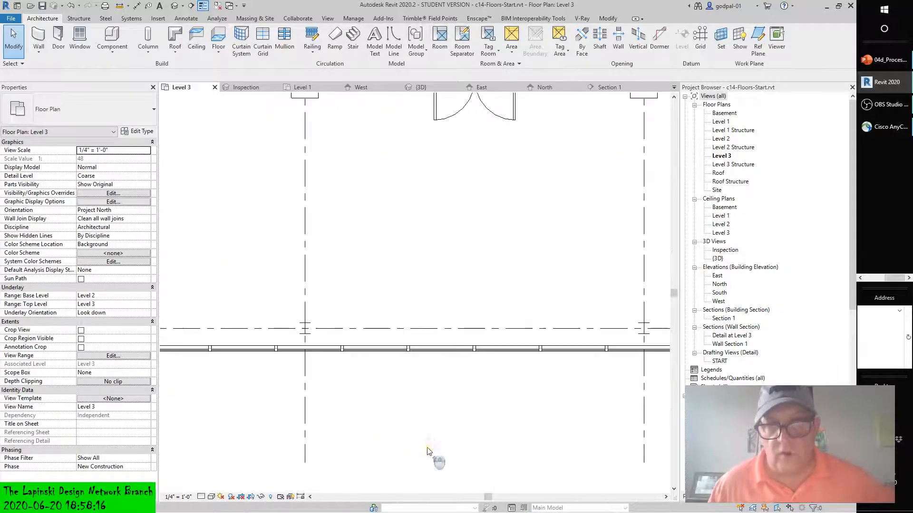
left_click(445, 352)
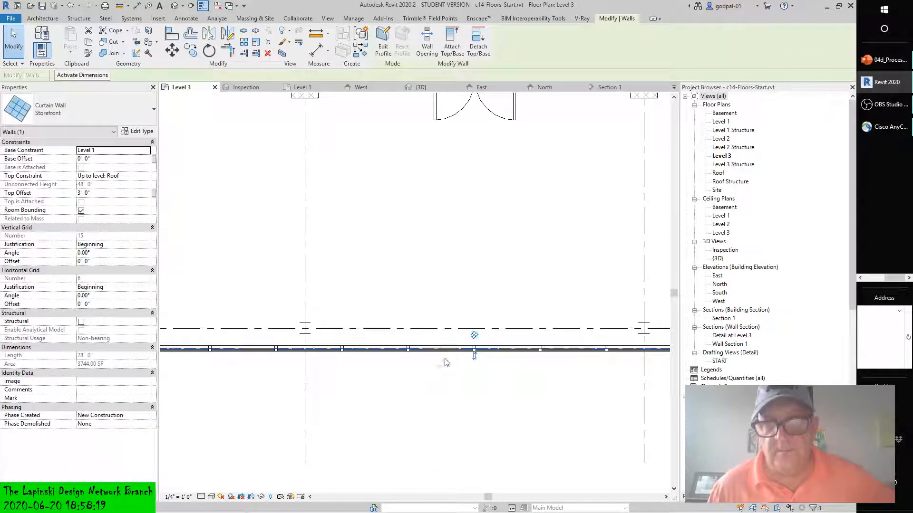
scroll(443, 348, "up", 4)
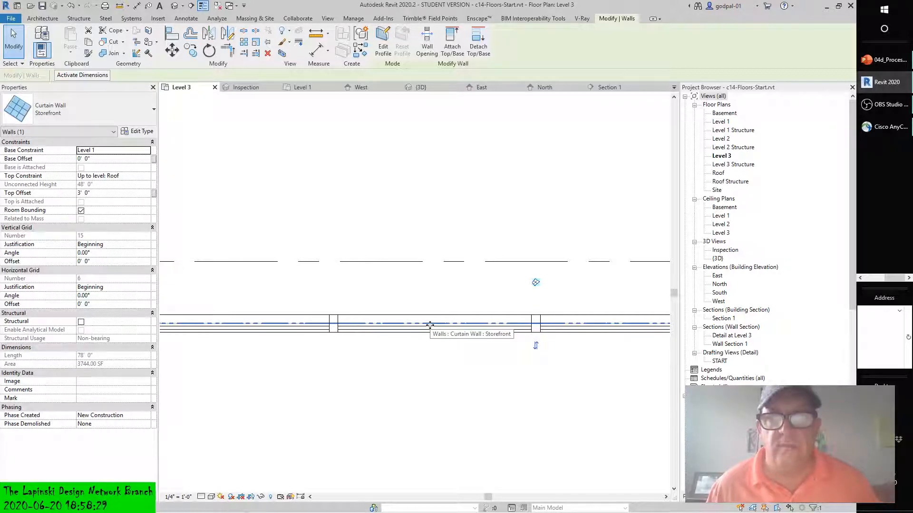
scroll(430, 325, "up", 5)
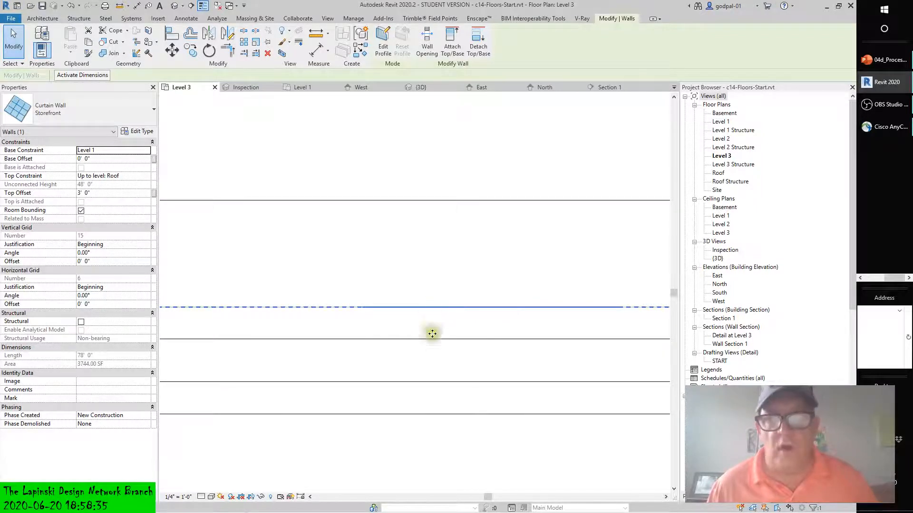
scroll(434, 364, "down", 3)
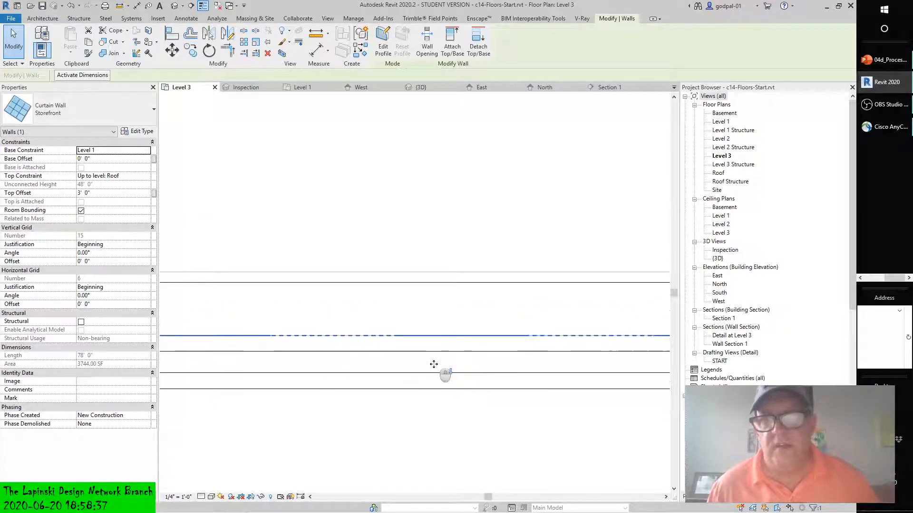
scroll(434, 364, "down", 3)
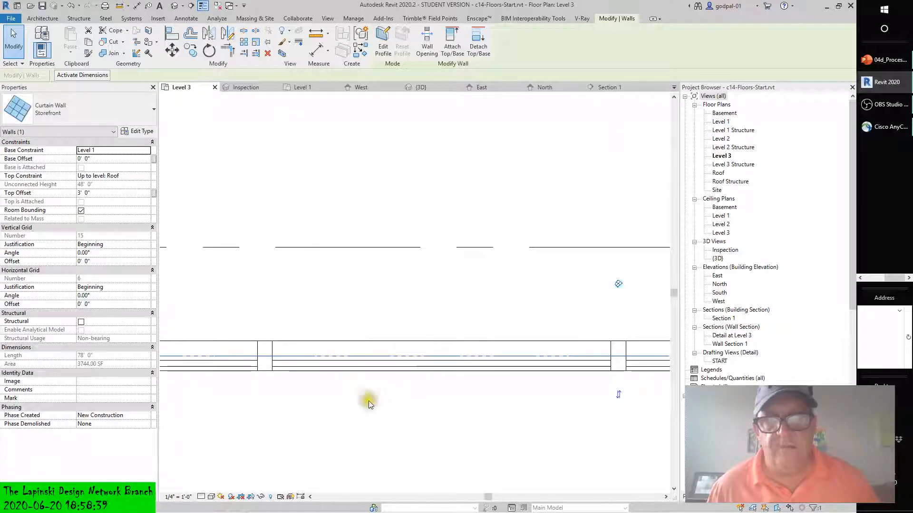
scroll(317, 413, "down", 2)
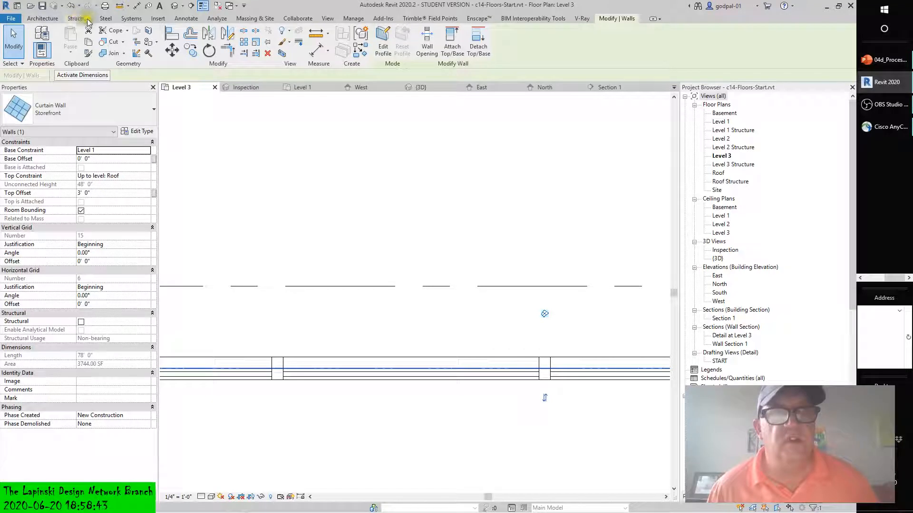
- Try to place an aligned dimension from the curtain wall's reference line near grid 1 to the glazed panel face and outer mullion edge
left_click(184, 19)
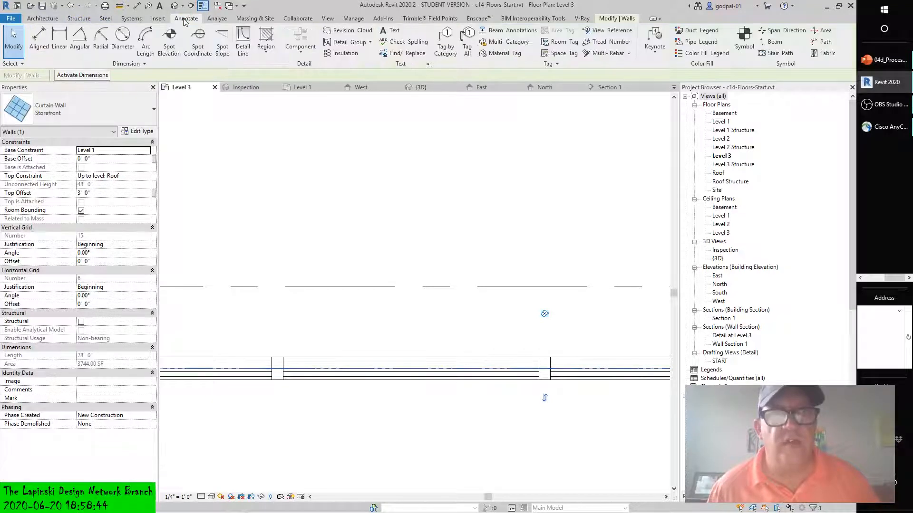
left_click(39, 38)
scroll(356, 333, "up", 2)
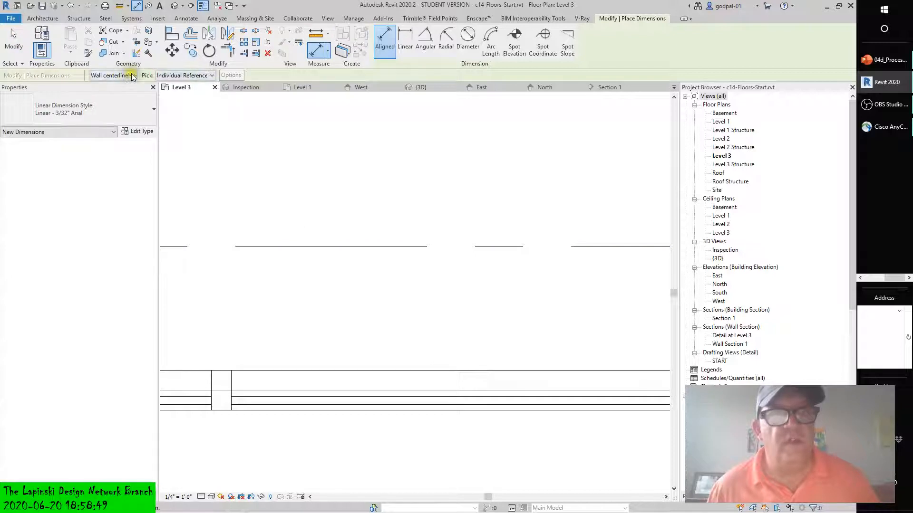
scroll(464, 264, "down", 2)
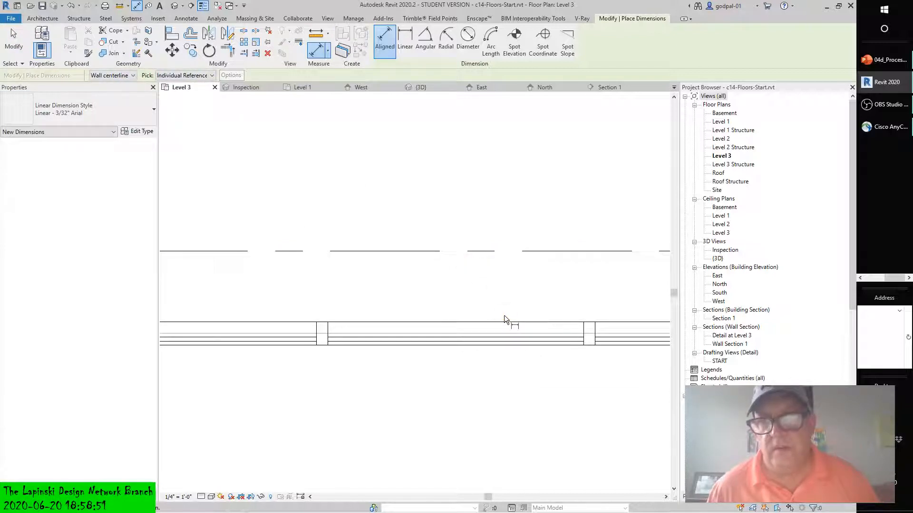
scroll(504, 315, "up", 2)
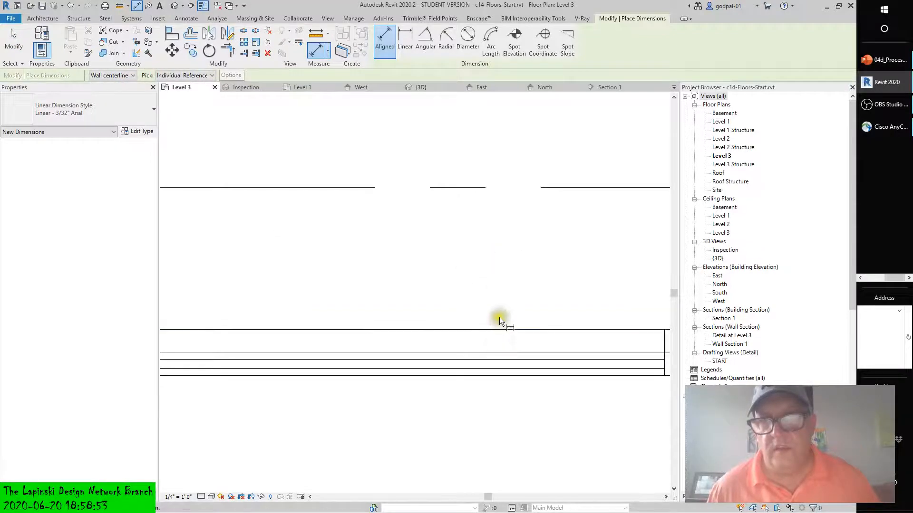
scroll(480, 318, "down", 2)
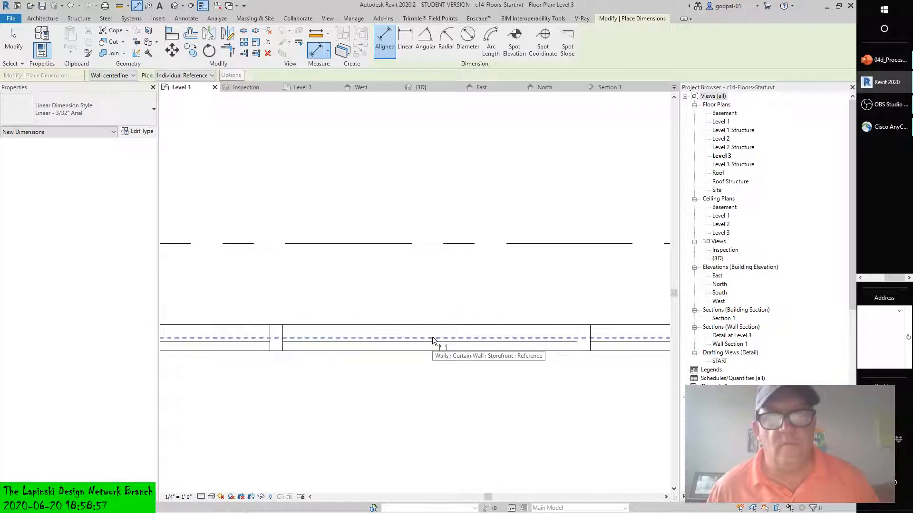
left_click(432, 337)
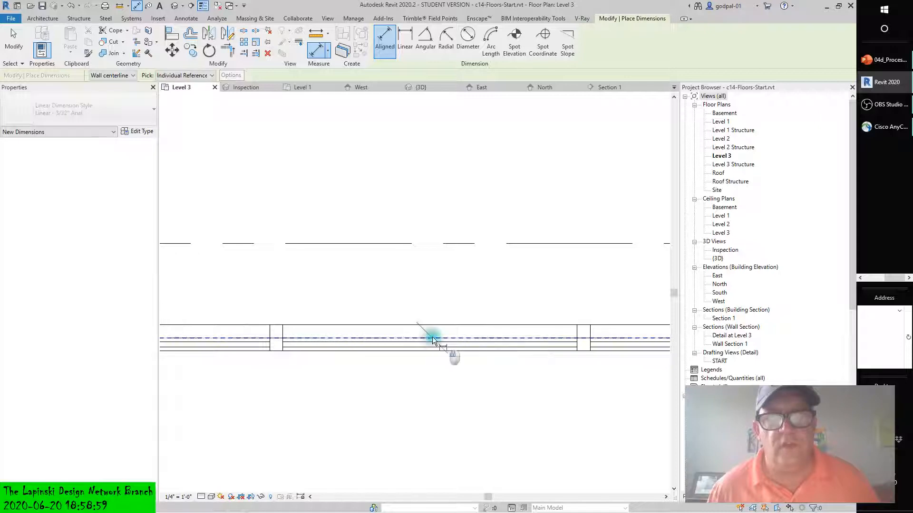
scroll(433, 340, "up", 2)
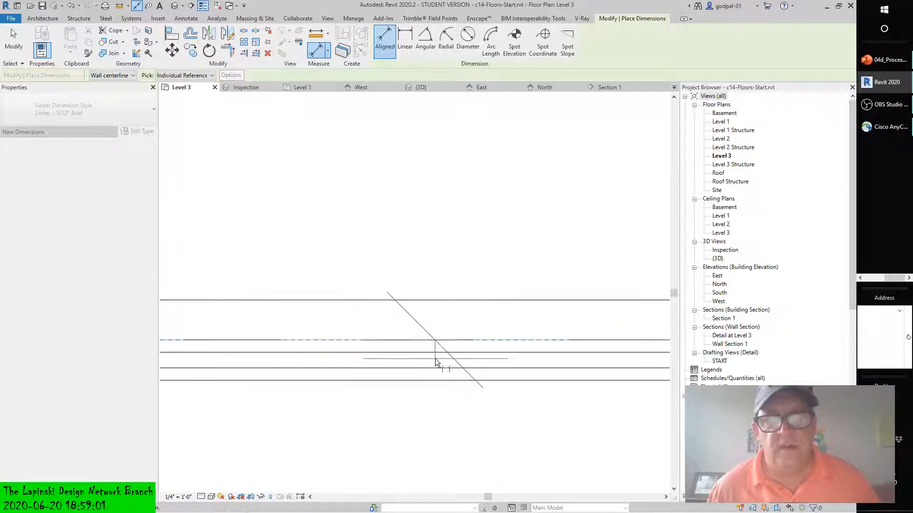
left_click(437, 368)
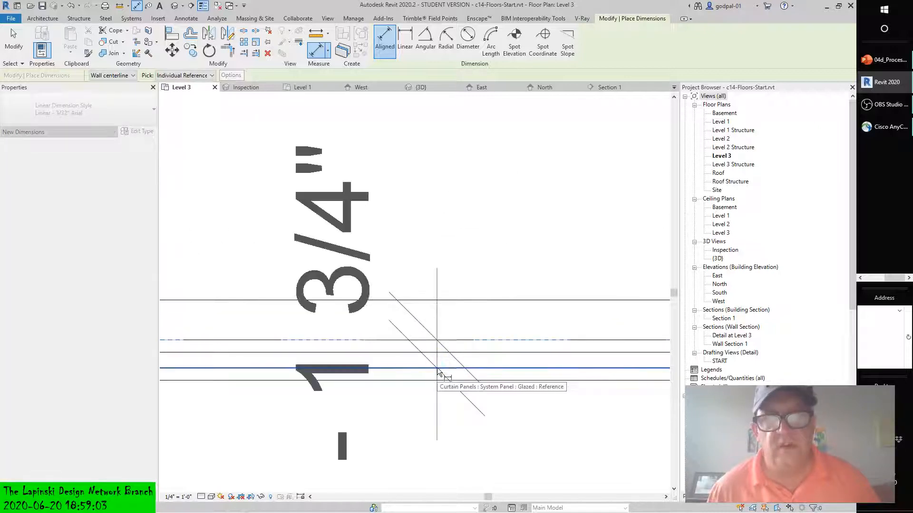
scroll(438, 366, "down", 3)
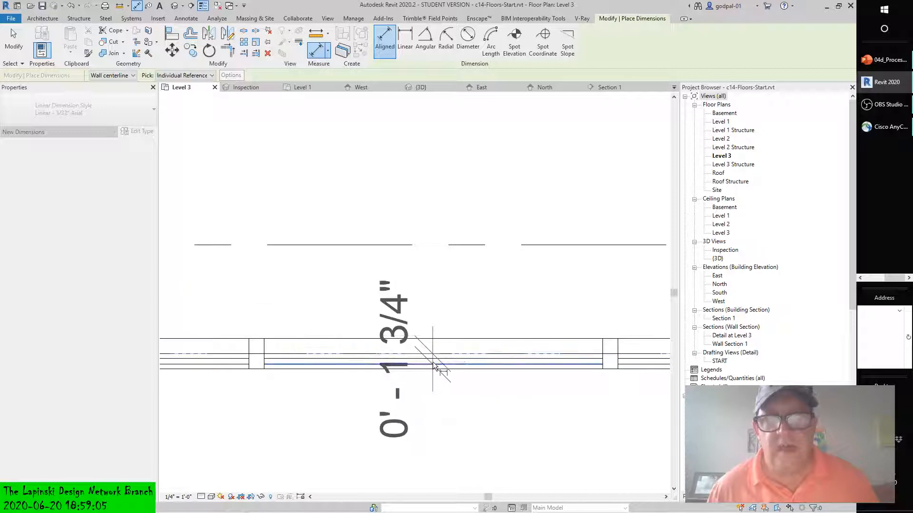
scroll(435, 366, "up", 2)
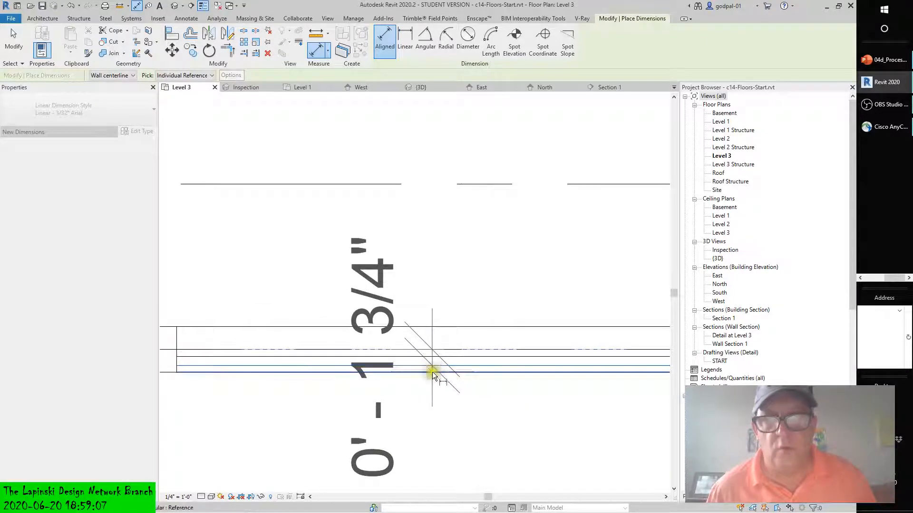
left_click(435, 372)
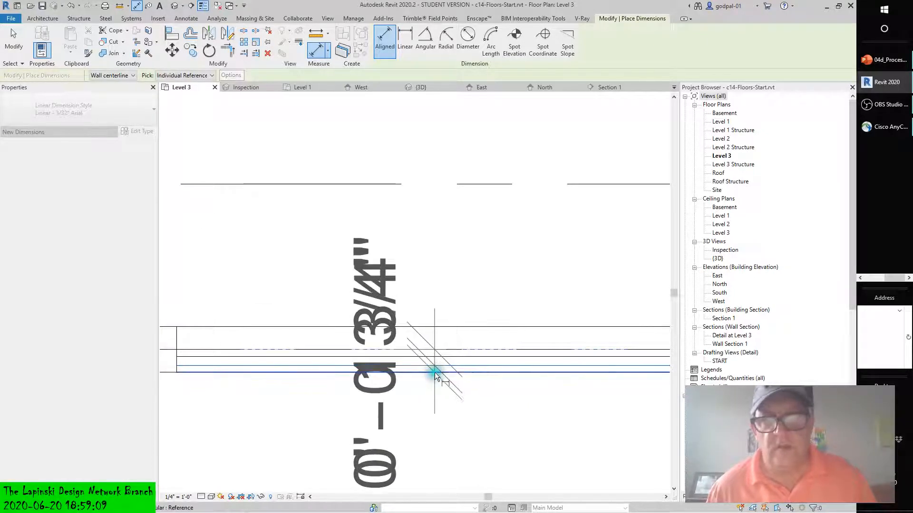
scroll(437, 390, "down", 3)
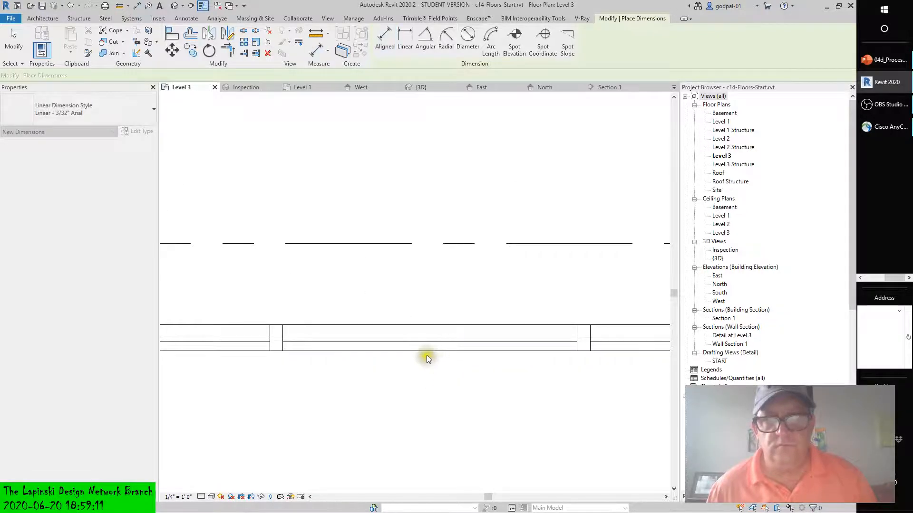
scroll(427, 355, "up", 1)
key("Escape")
key("Escape")
- Measure the depth of the curtain wall near grid 1 from its interior edge to its exterior edge
left_click(119, 6)
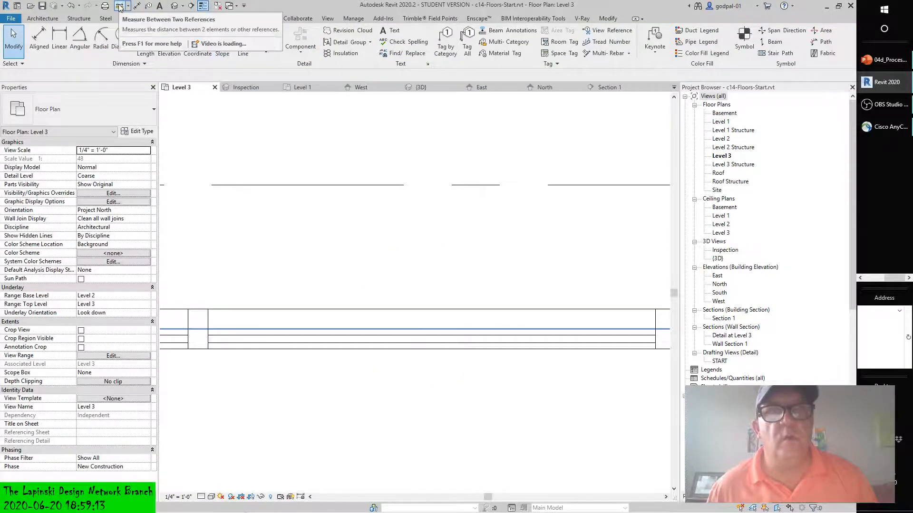
left_click(454, 308)
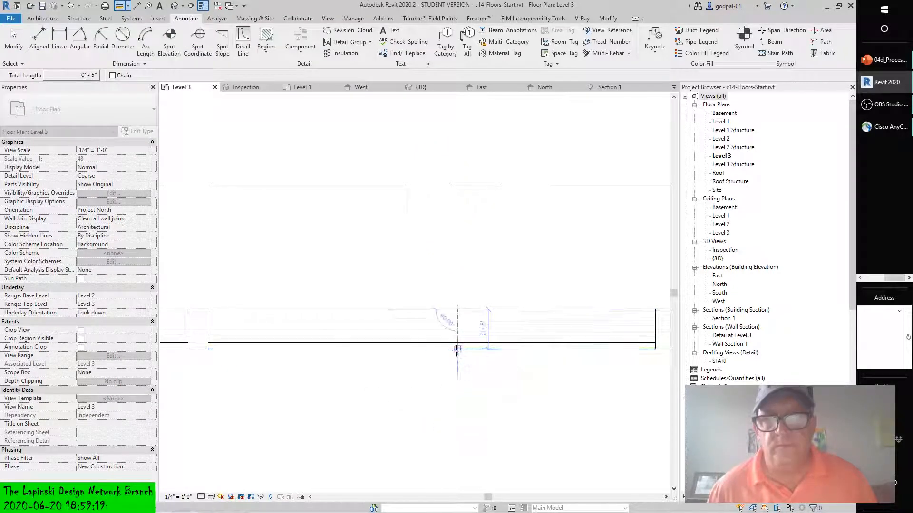
scroll(457, 351, "down", 3)
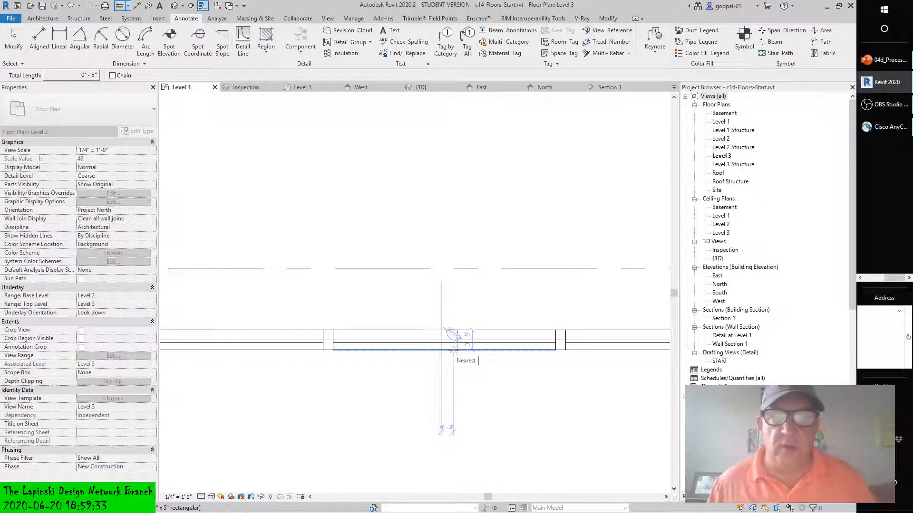
key("Escape")
key("Escape")
- Start a structural floor on Level 3 and use Pick Walls with a 3" offset to create the boundary line along the grid 1 curtain wall
scroll(454, 309, "down", 2)
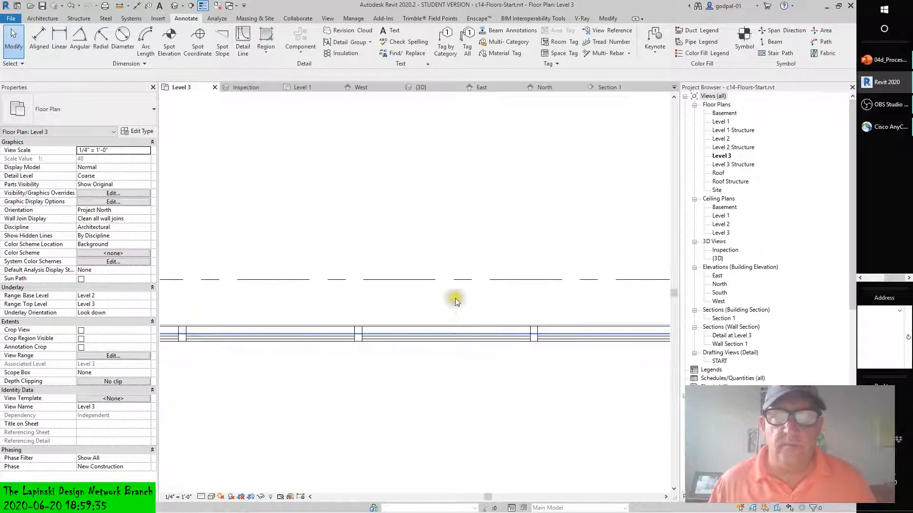
scroll(455, 302, "down", 6)
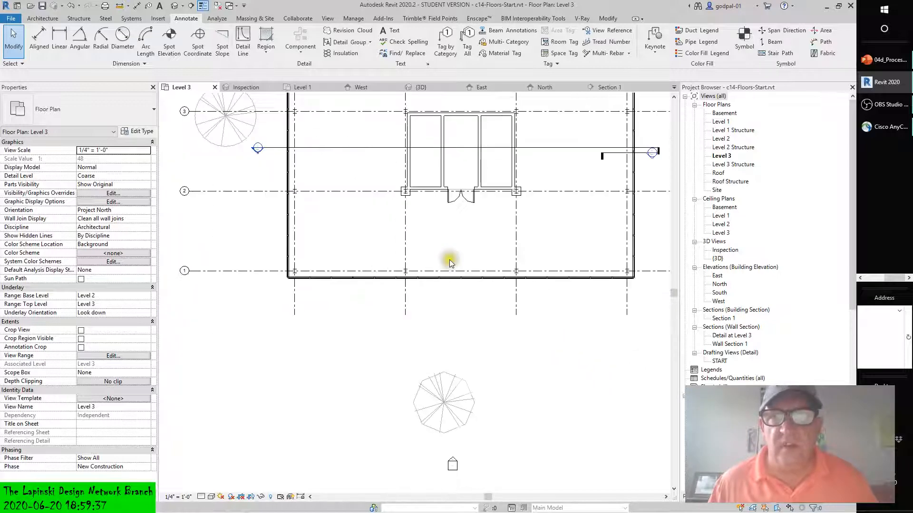
scroll(450, 260, "down", 4)
middle_click_drag(449, 257, 437, 320)
scroll(438, 318, "up", 3)
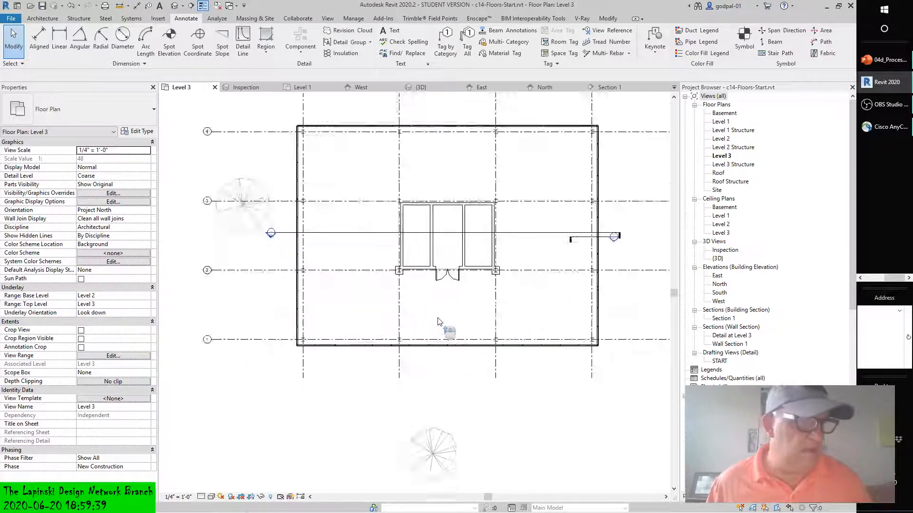
scroll(438, 322, "up", 1)
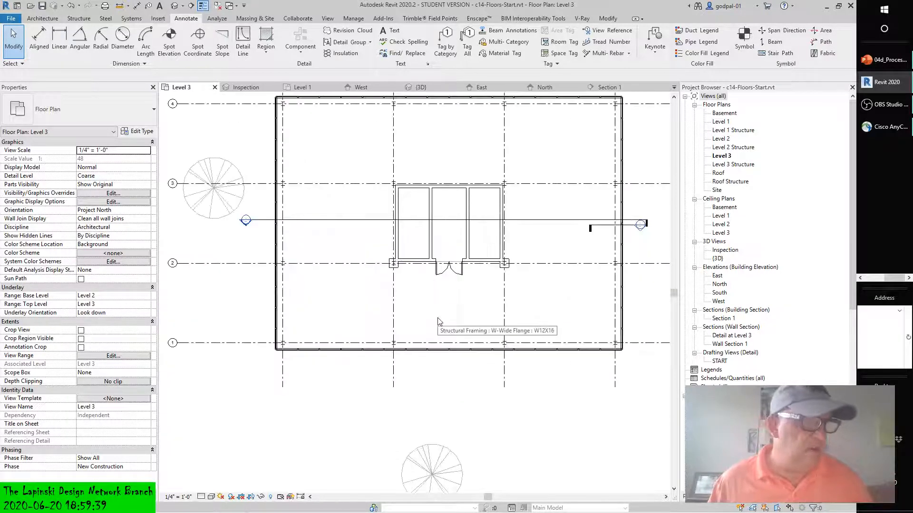
left_click(40, 18)
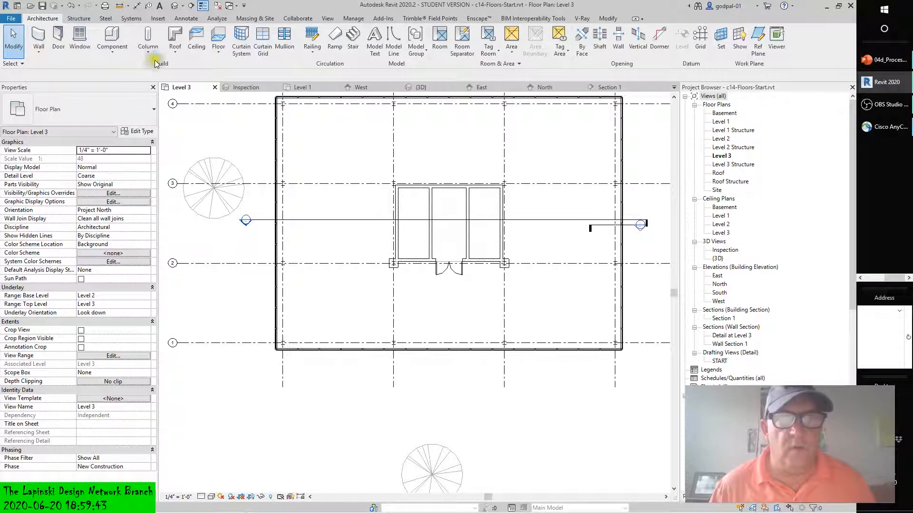
left_click(219, 54)
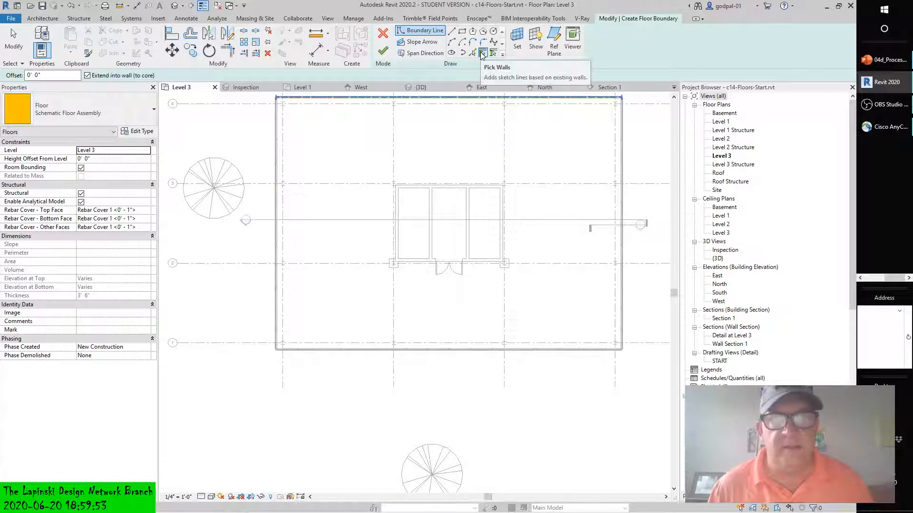
double_click(36, 74)
type("0 3")
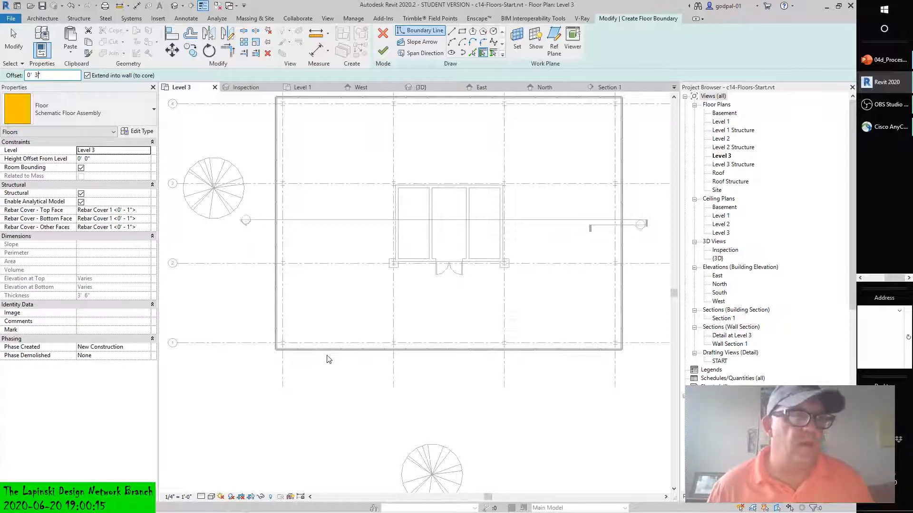
left_click(358, 355)
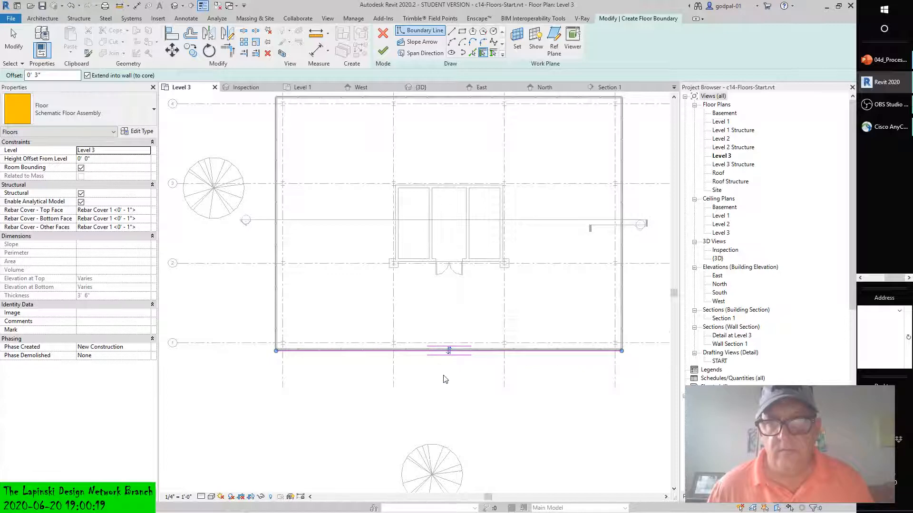
- Examine the floor boundary line and its flip control against the grid 1 curtain wall and the overall plan
scroll(443, 374, "up", 5)
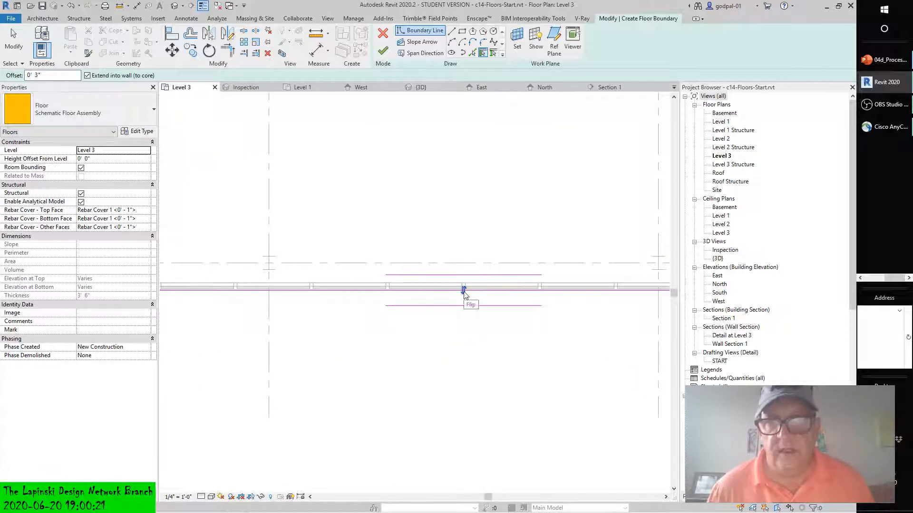
scroll(356, 407, "down", 3)
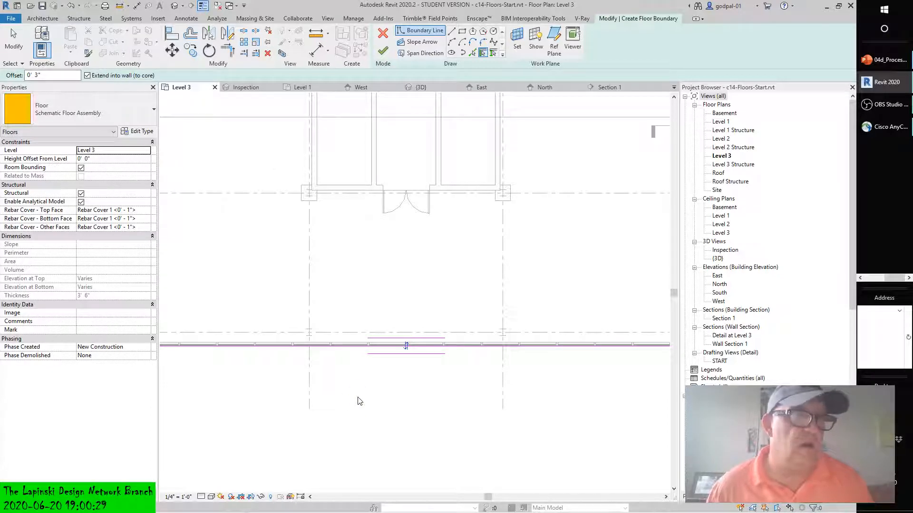
scroll(359, 401, "down", 1)
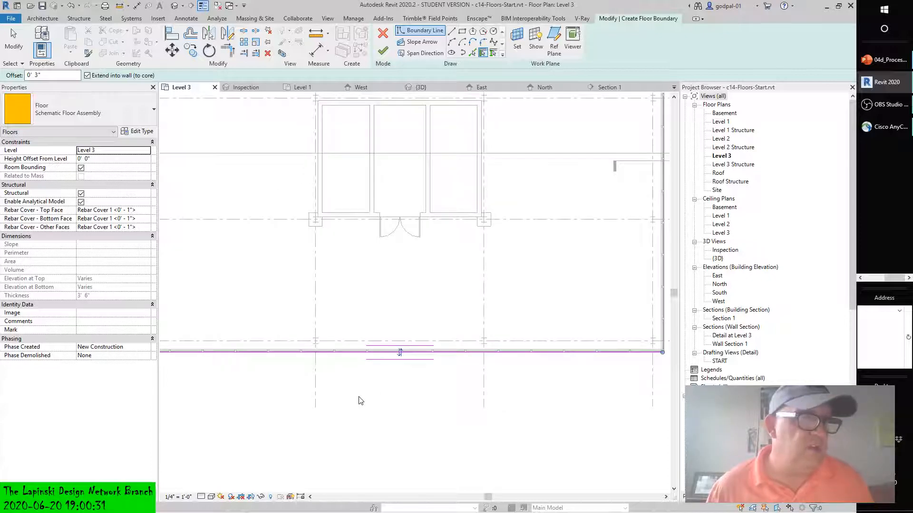
scroll(360, 401, "down", 1)
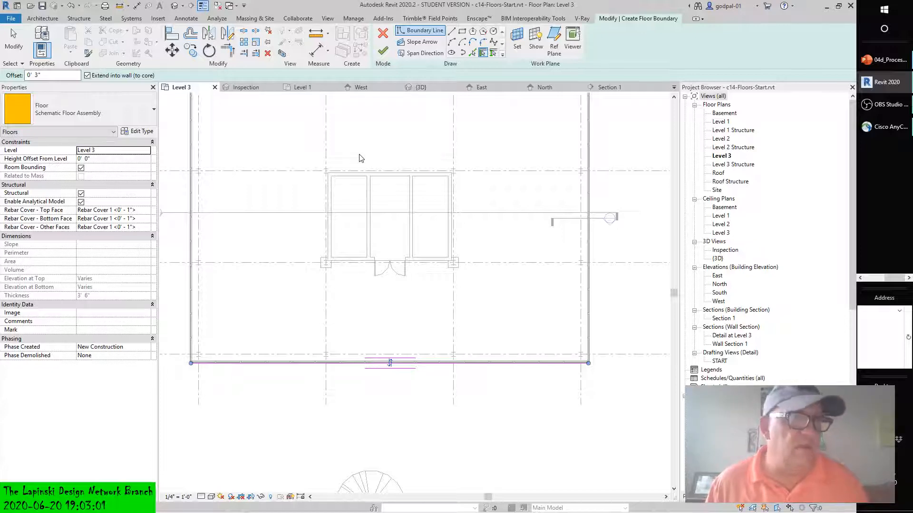
scroll(360, 155, "down", 8)
middle_click_drag(341, 187, 365, 232)
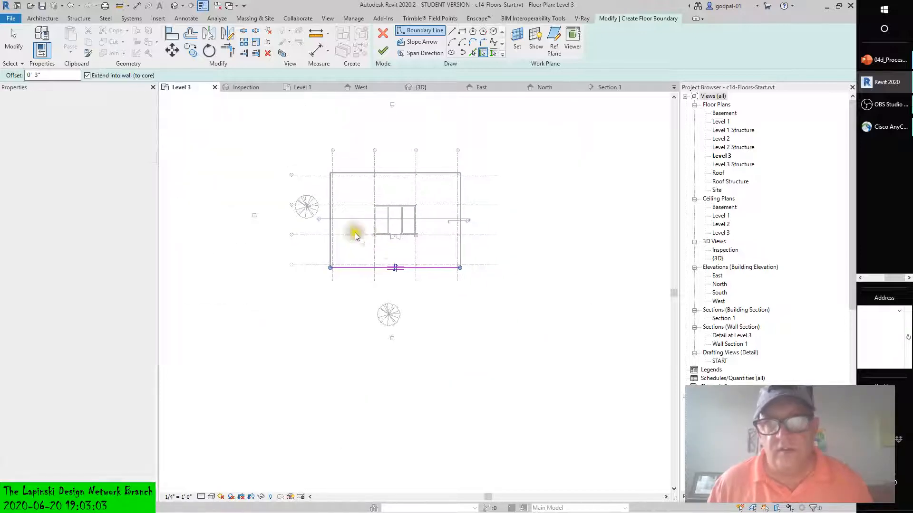
- Pick the remaining exterior curtain walls with the 3" offset to complete the rectangular floor boundary
scroll(341, 227, "up", 4)
scroll(341, 228, "up", 3)
left_click(307, 222)
middle_click_drag(415, 167, 328, 300)
key("Tab")
left_click(387, 222)
scroll(435, 256, "down", 4)
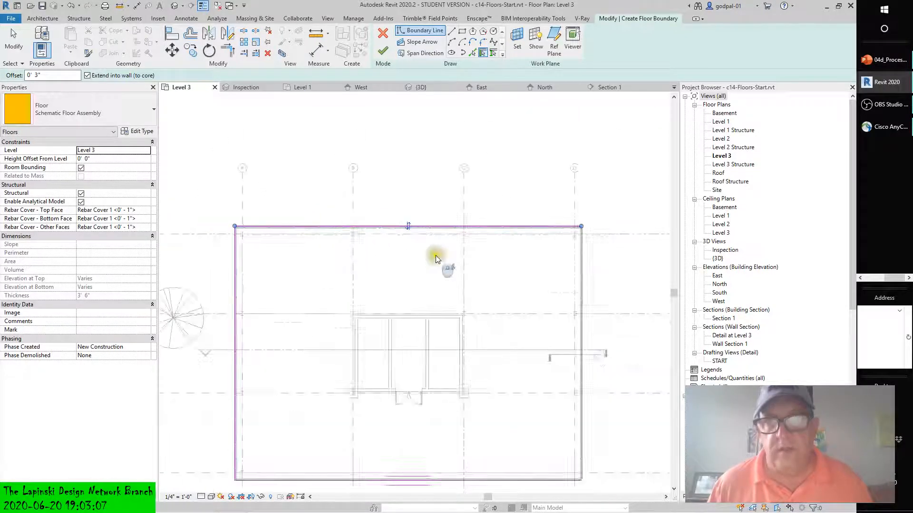
middle_click_drag(438, 254, 418, 217)
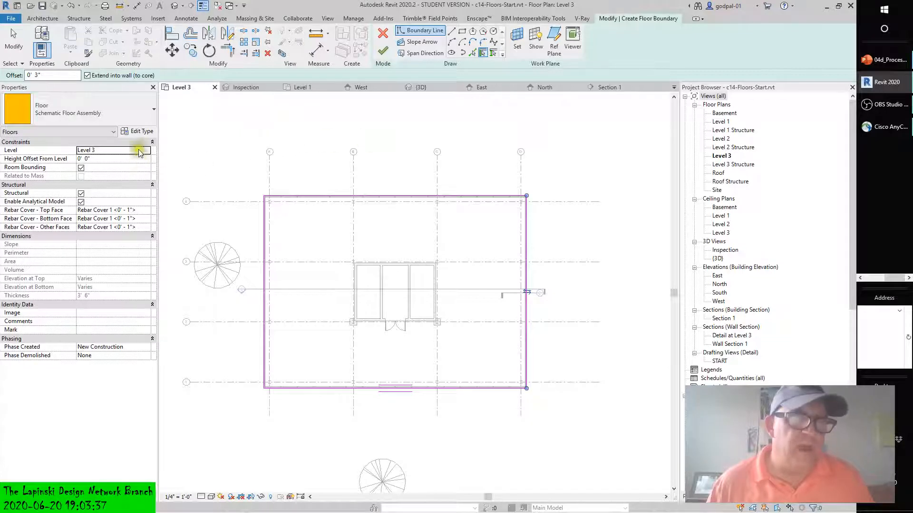
- Duplicate the Generic - 12" floor type under the name STRUCTURAL SLAB
left_click(134, 133)
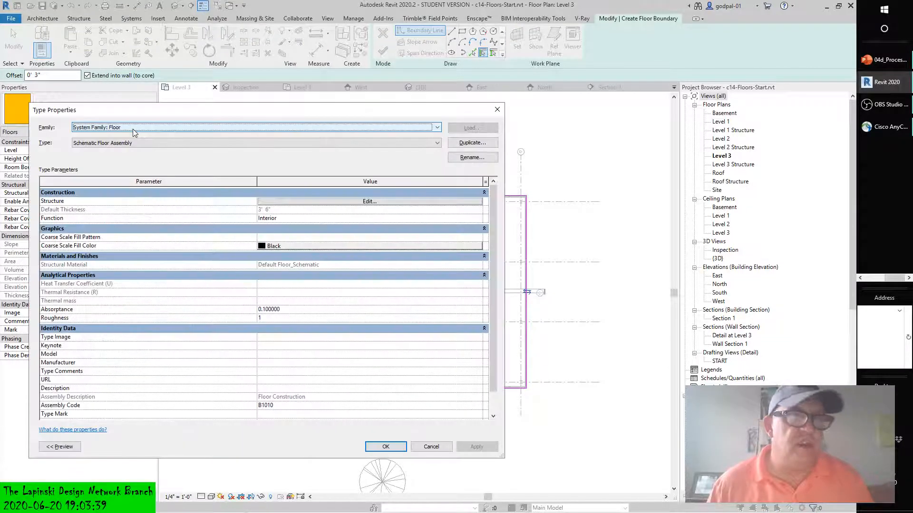
left_click(158, 129)
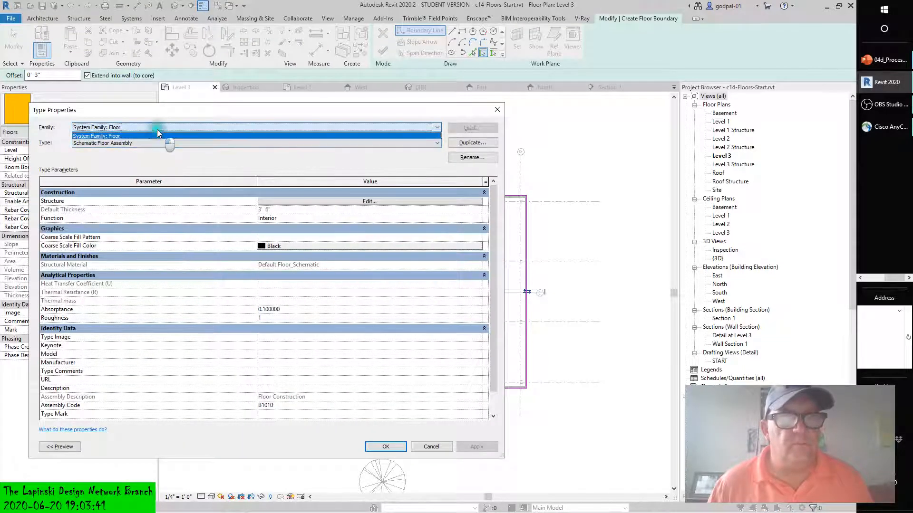
left_click(155, 144)
left_click(156, 144)
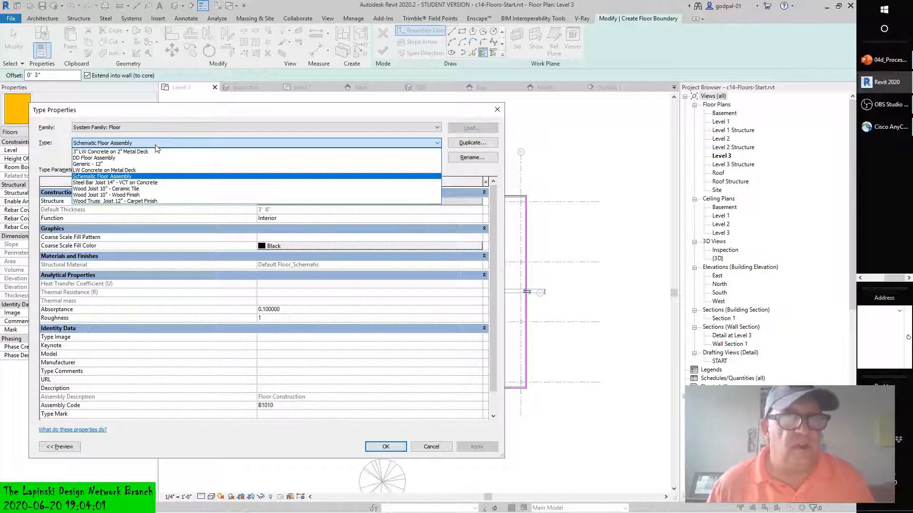
left_click(113, 164)
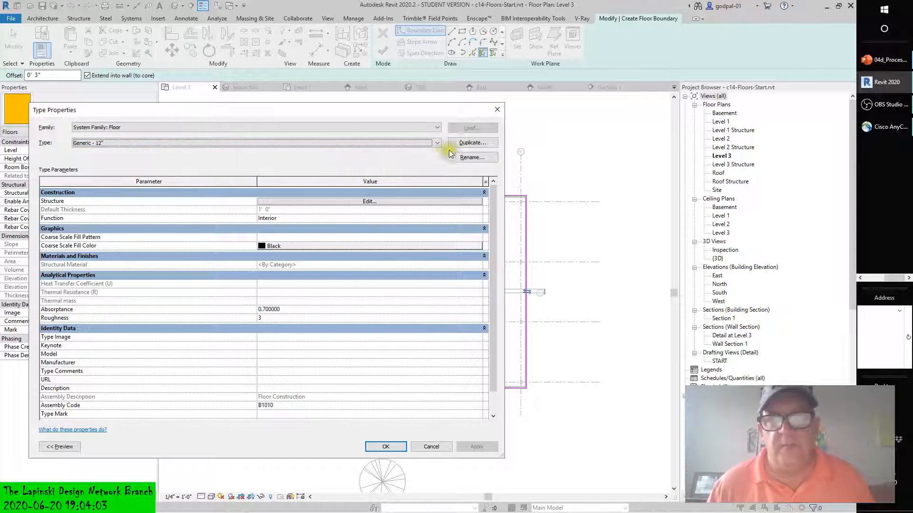
left_click(472, 143)
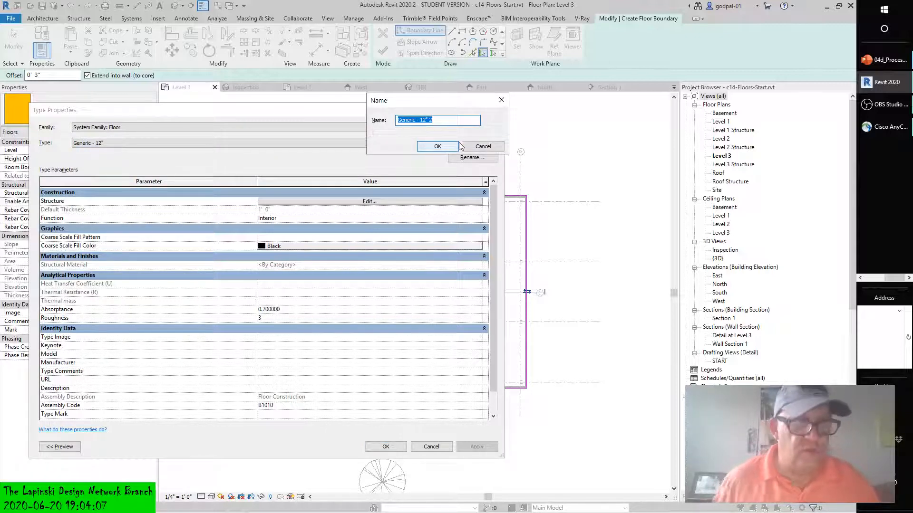
type("STRU")
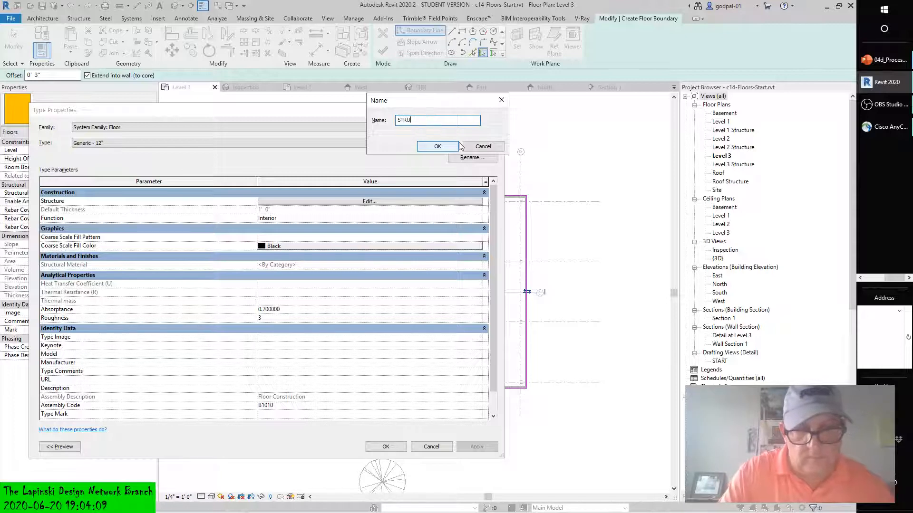
type("CTURAL")
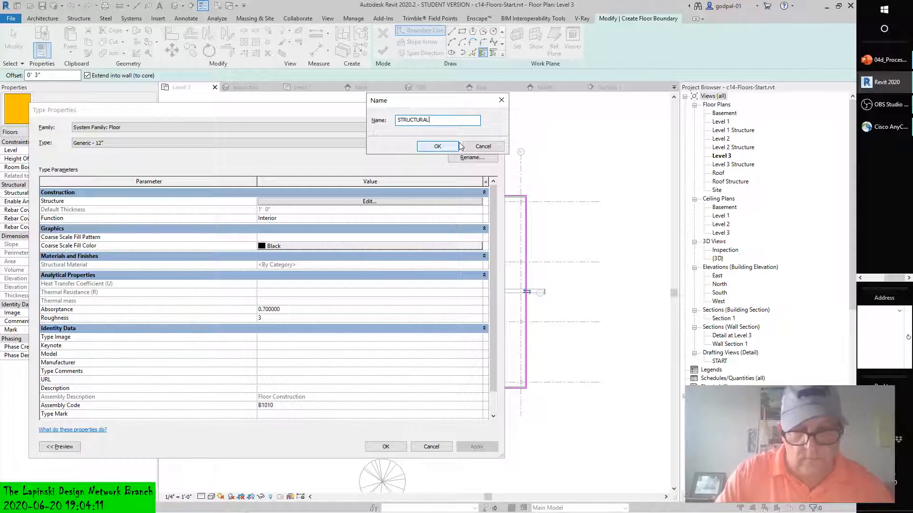
type(" SLAB")
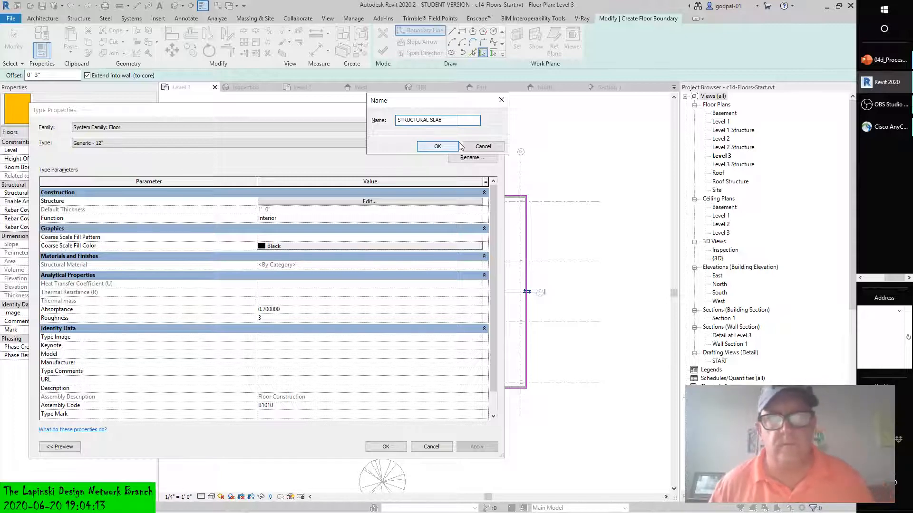
left_click(441, 146)
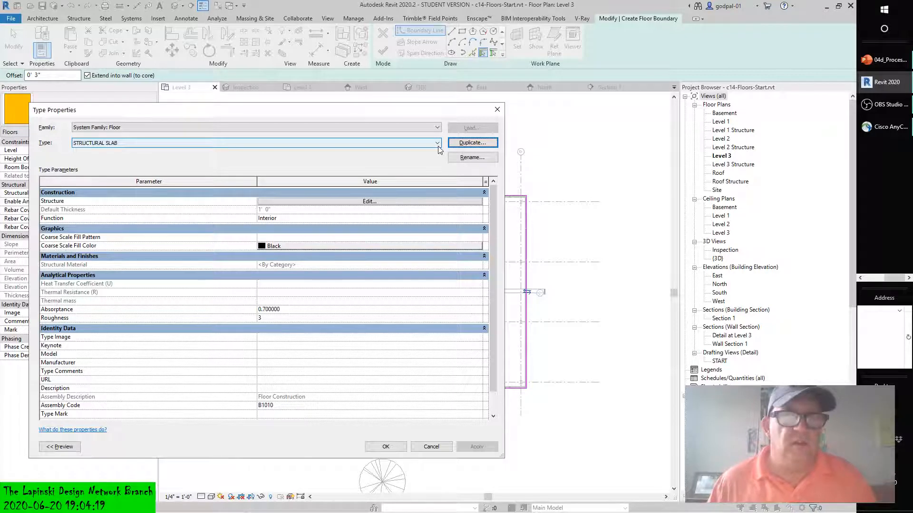
- Open the STRUCTURAL SLAB type's layer structure for editing and show its section preview
left_click(369, 202)
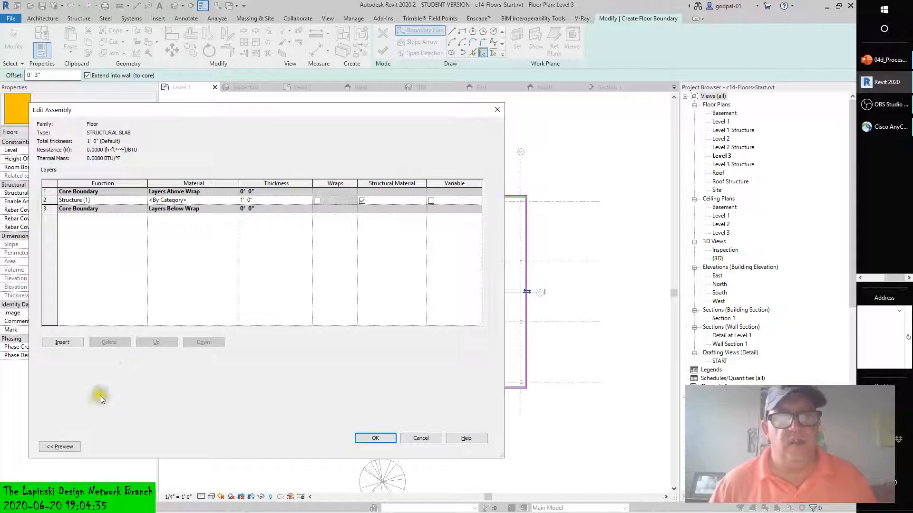
left_click_drag(322, 116, 529, 84)
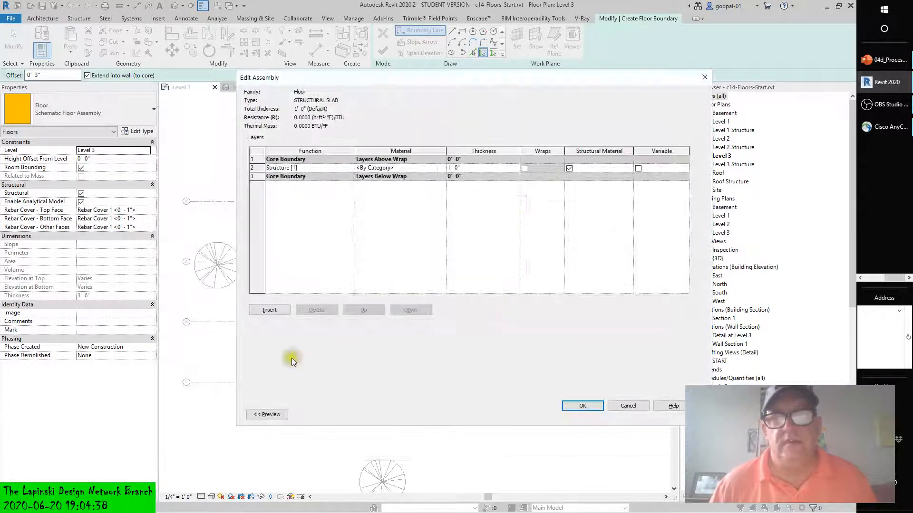
left_click(267, 414)
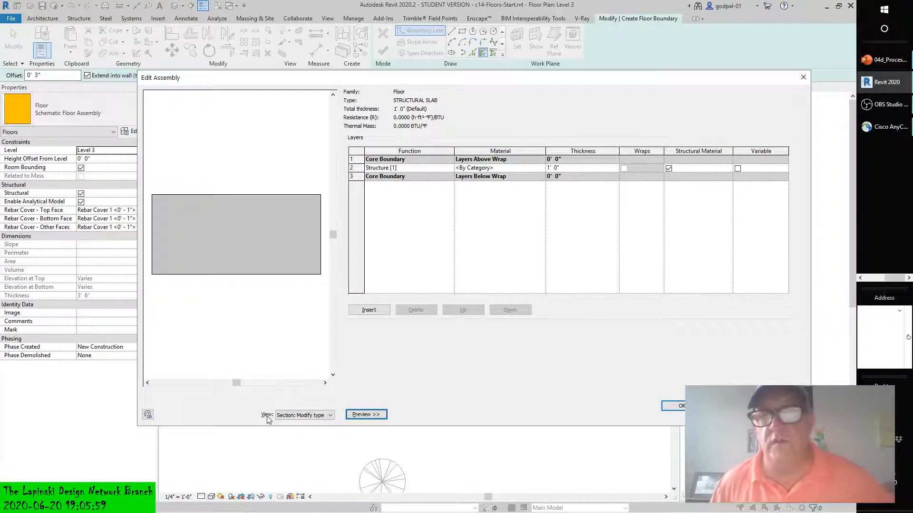
- Assign the Concrete - Cast-in-Place Concrete material to the slab's structure layer after reviewing its graphics, appearance and identity settings
left_click(541, 169)
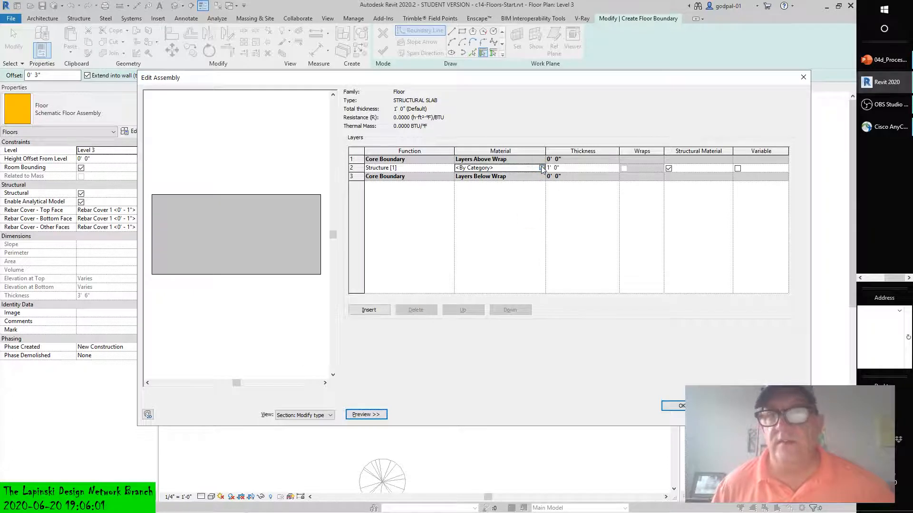
left_click(541, 169)
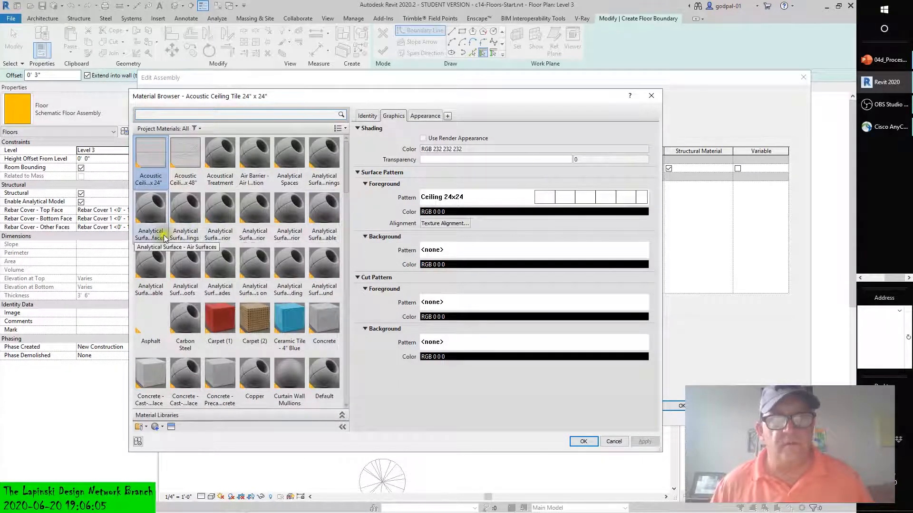
scroll(164, 238, "down", 3)
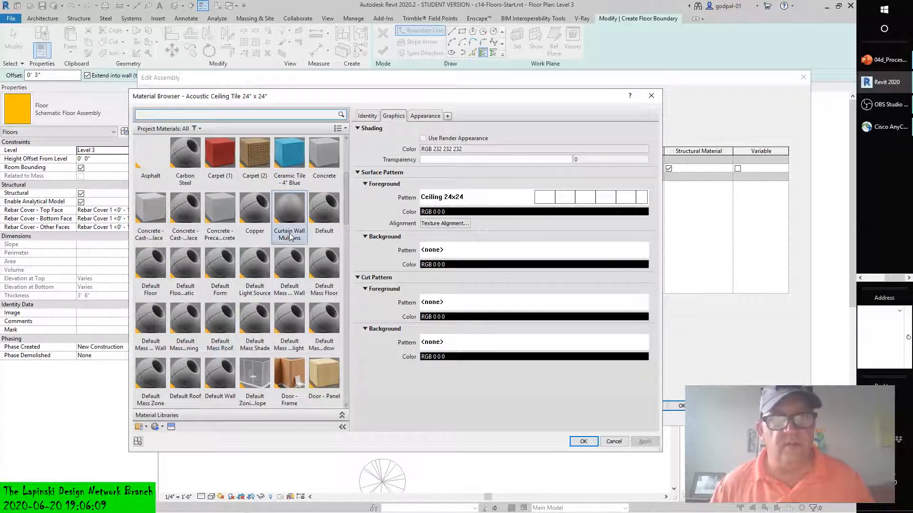
left_click(145, 223)
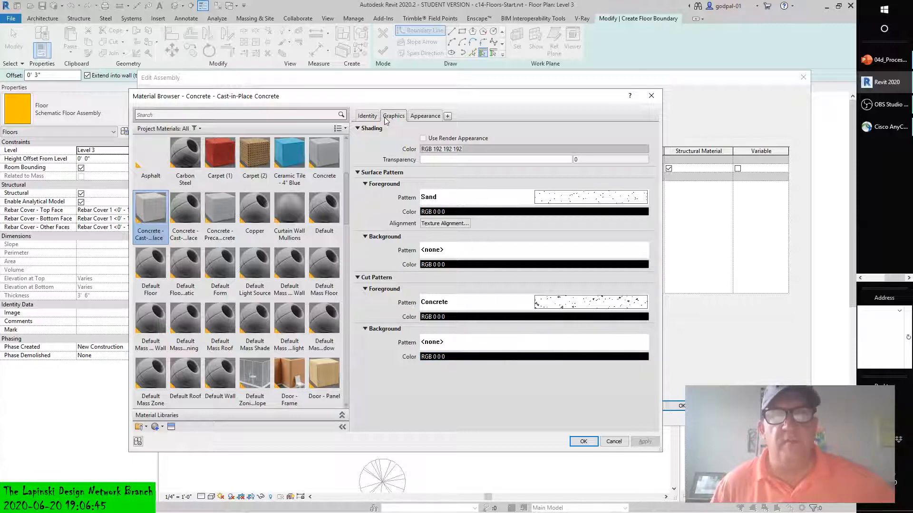
left_click(429, 117)
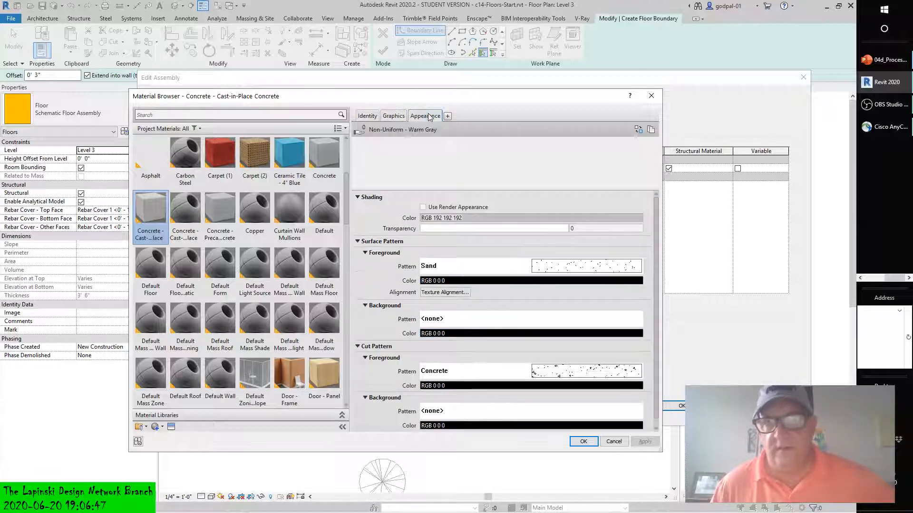
left_click(368, 116)
left_click(392, 116)
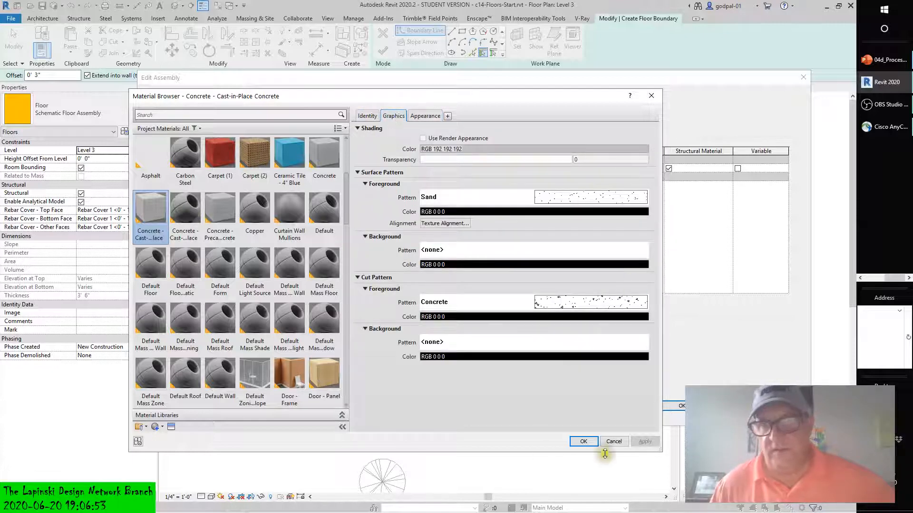
left_click(584, 442)
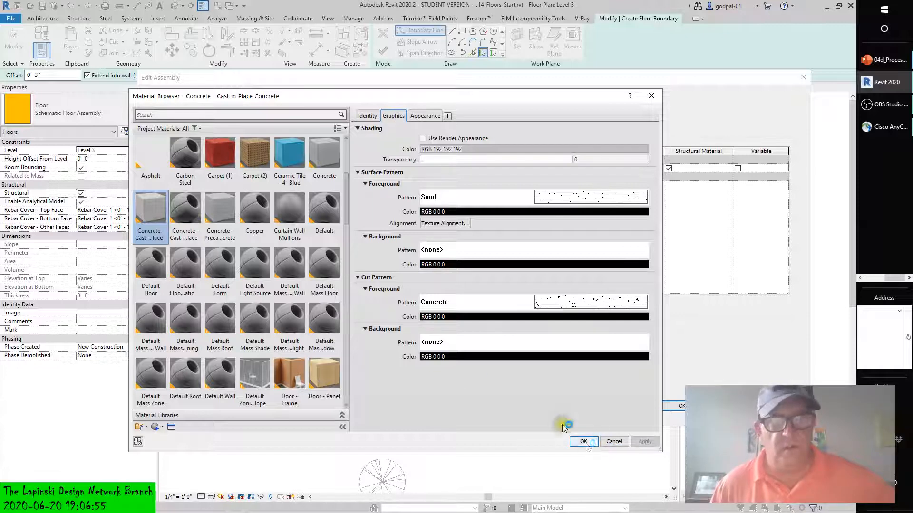
double_click(152, 210)
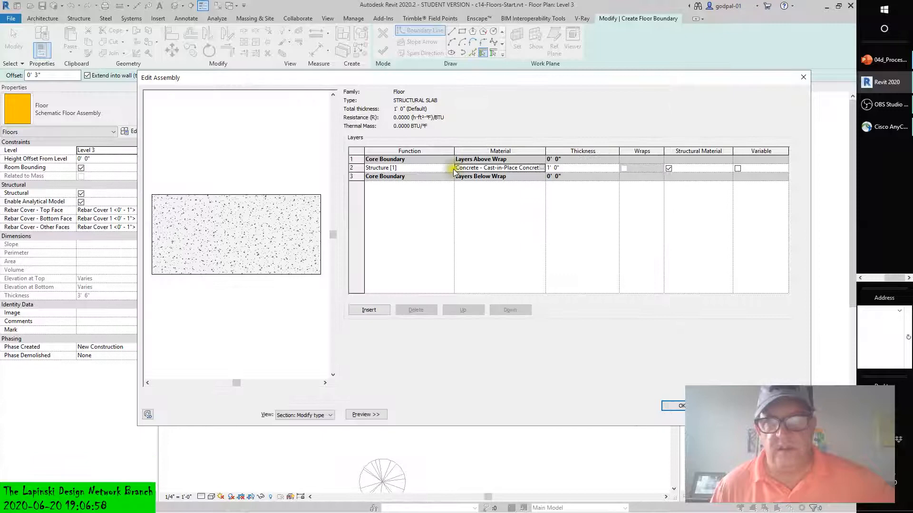
- Set the thickness of the concrete structure layer to 0' 6"
left_click(554, 168)
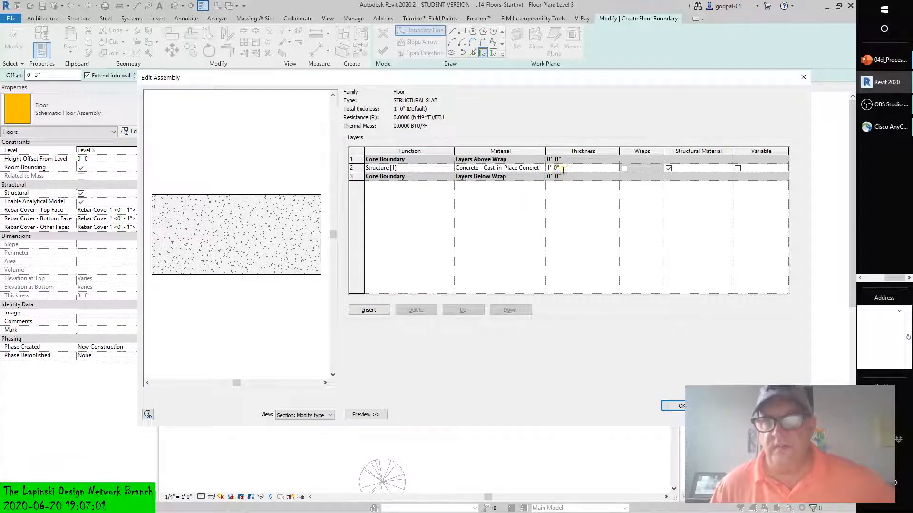
left_click_drag(556, 169, 521, 164)
type("0")
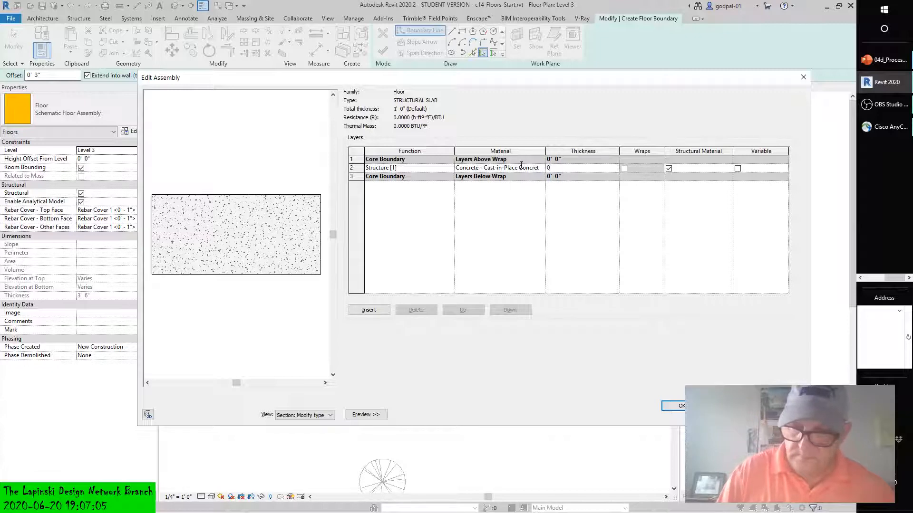
type("' ")
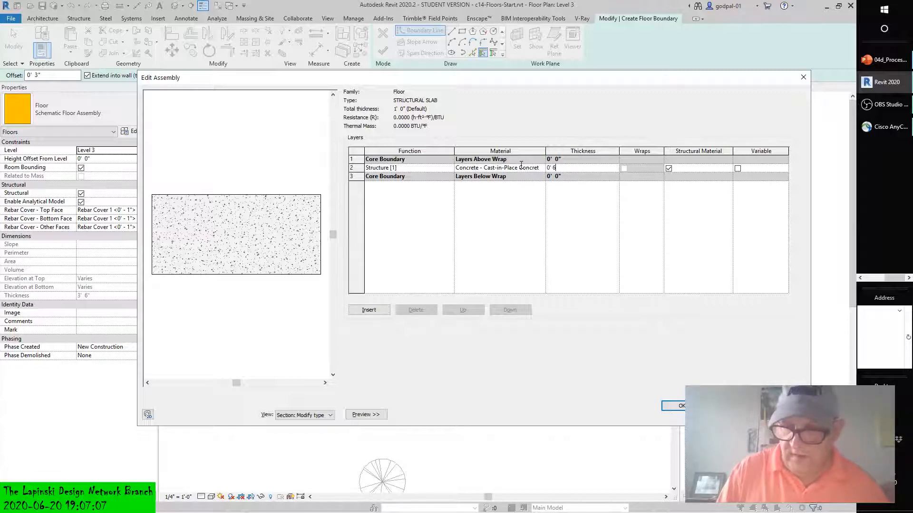
type("6")
key("Tab")
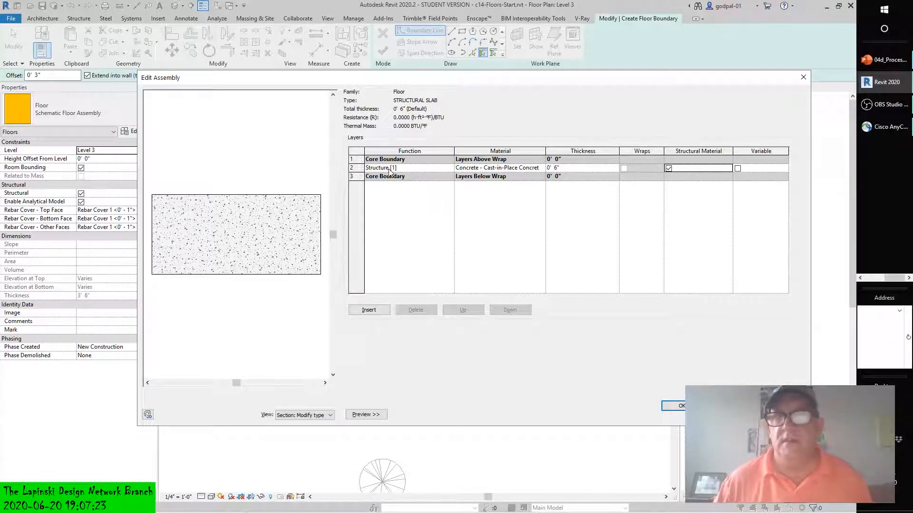
left_click(452, 169)
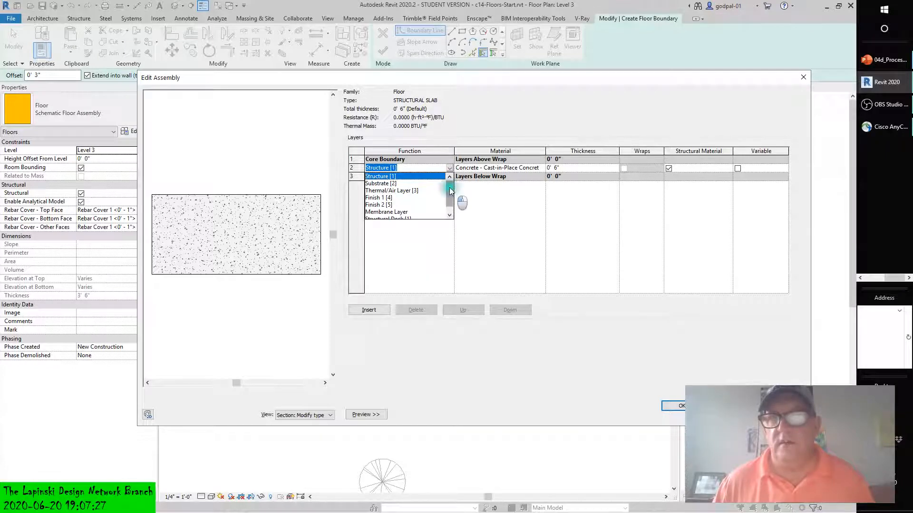
mouse_move(449, 187)
left_mouse_down()
mouse_move(449, 196)
mouse_move(446, 189)
left_mouse_up()
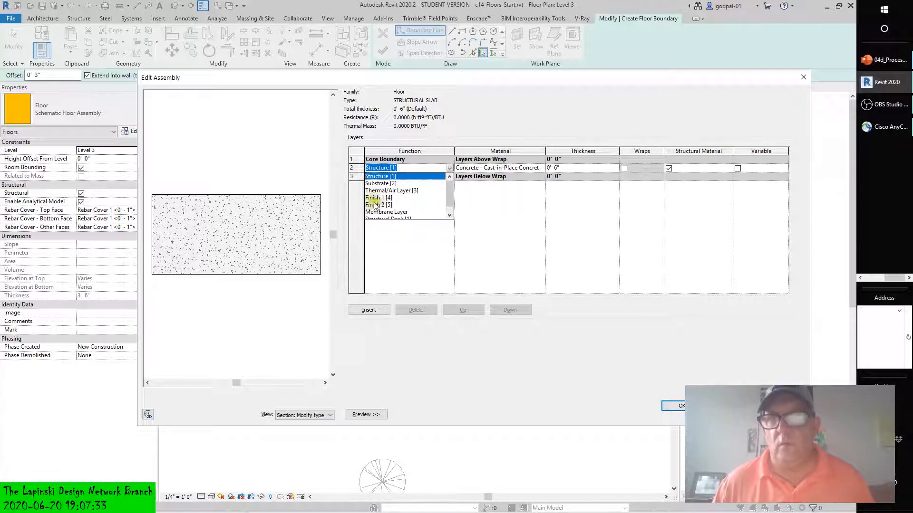
left_click_drag(449, 201, 451, 209)
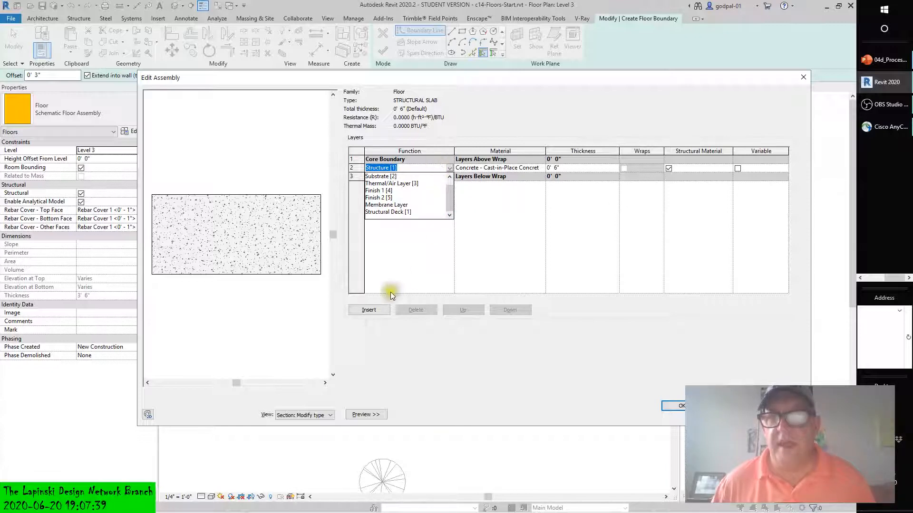
left_click(480, 281)
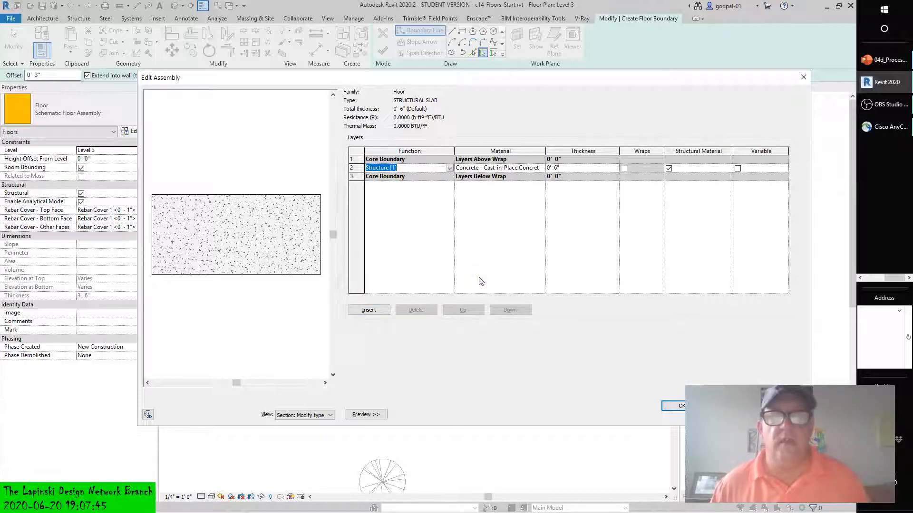
left_click(327, 416)
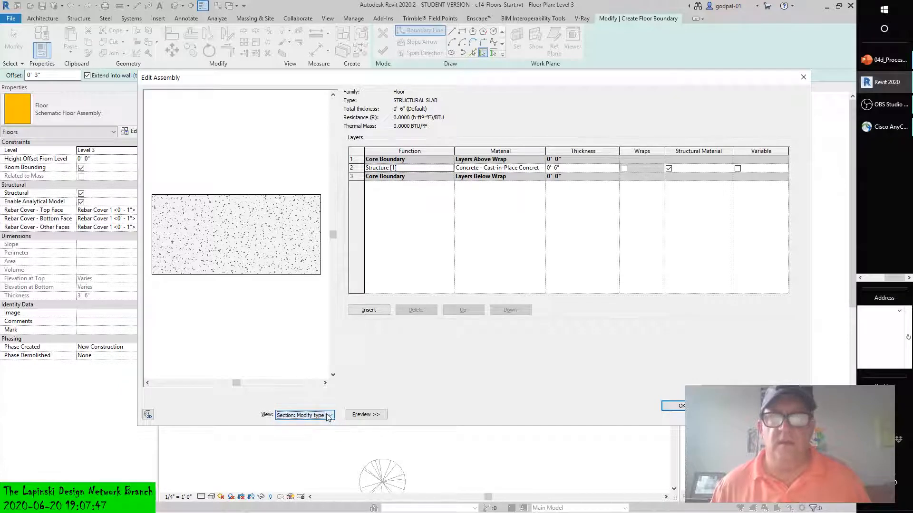
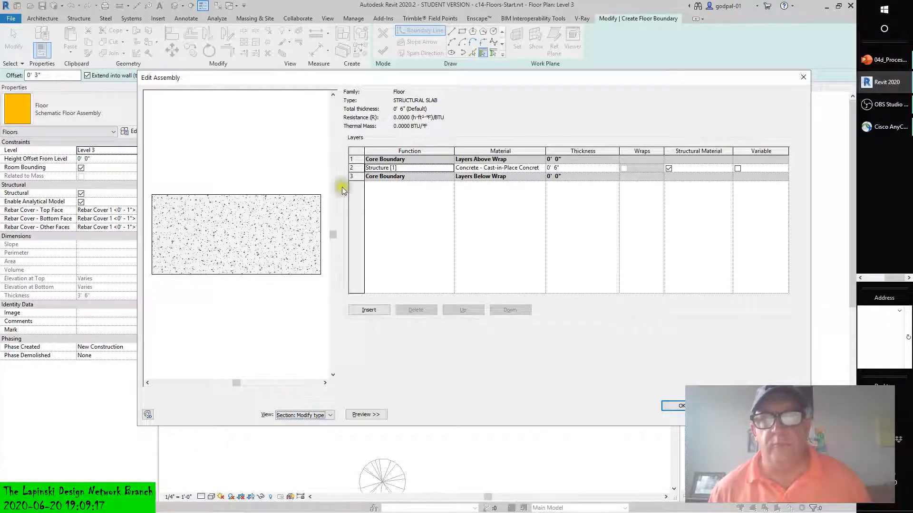
- Insert a layer below the concrete inside the core boundary and set its function to Structural Deck [1]
left_click(351, 176)
left_click(361, 310)
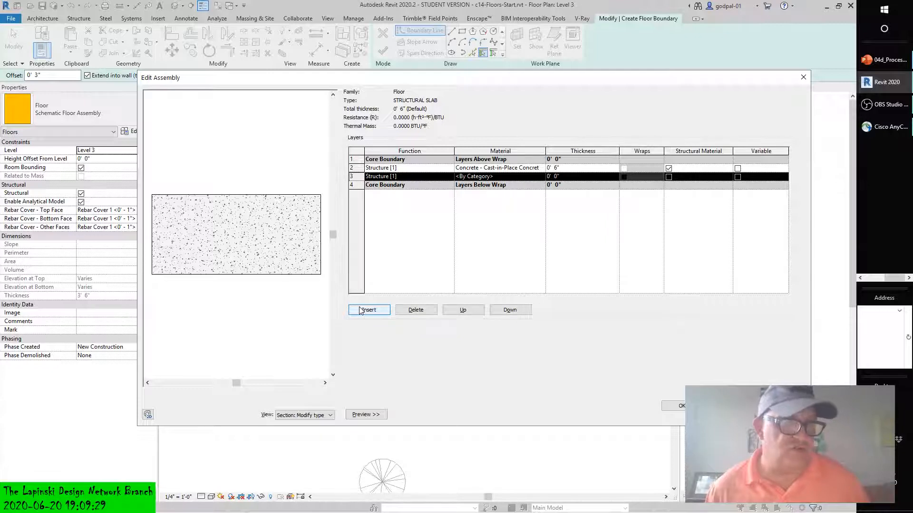
left_click(447, 177)
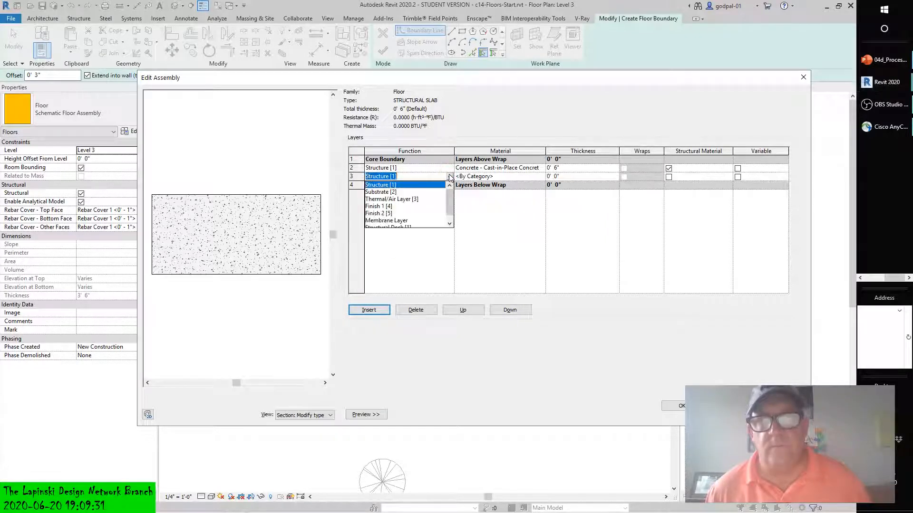
scroll(446, 216, "down", 1)
left_click(409, 222)
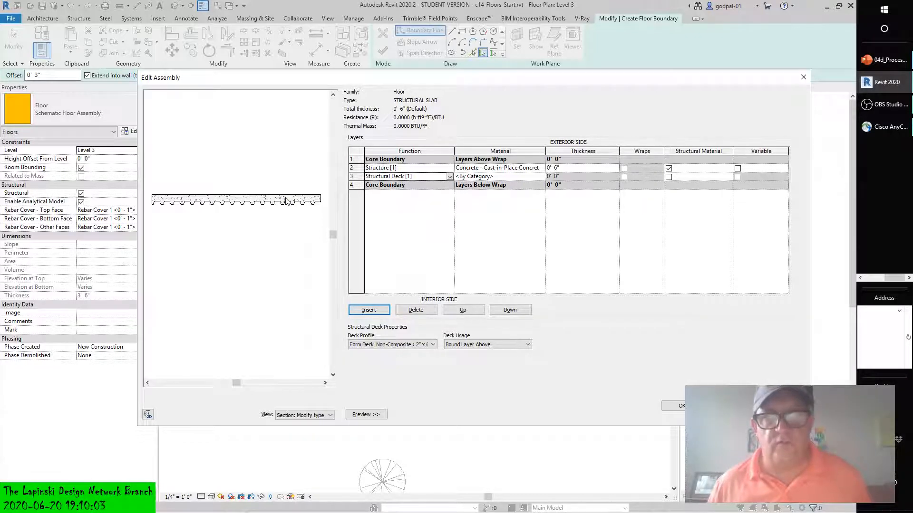
- Review the structural deck layer's profile and usage options and compare the deck and concrete layers in the assembly
left_click(433, 345)
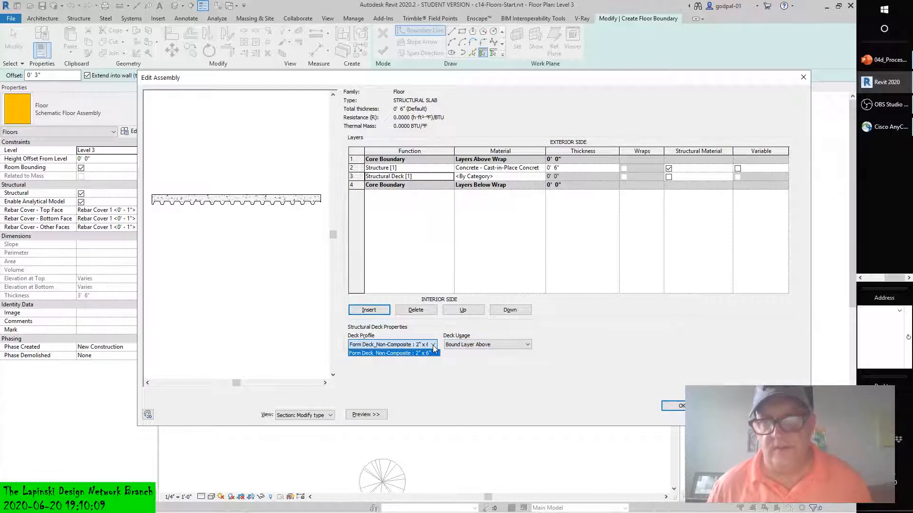
left_click(492, 343)
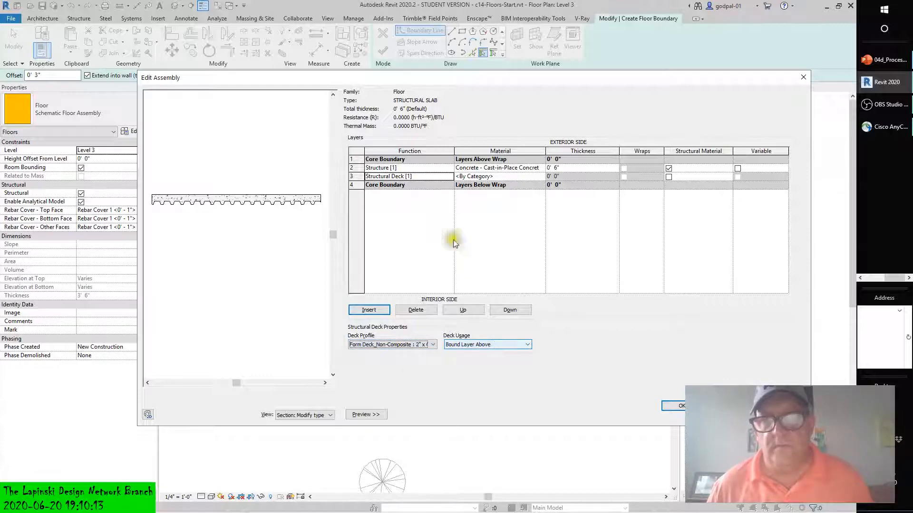
left_click(393, 168)
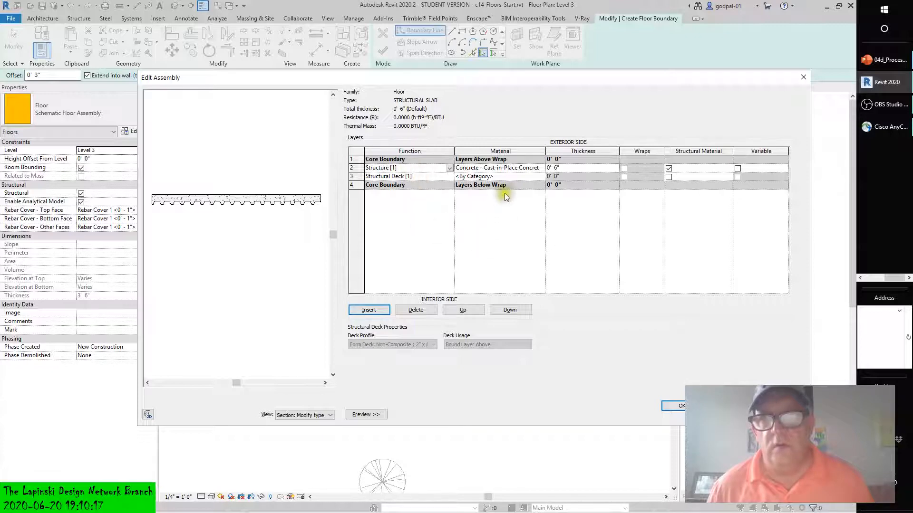
left_click(351, 168)
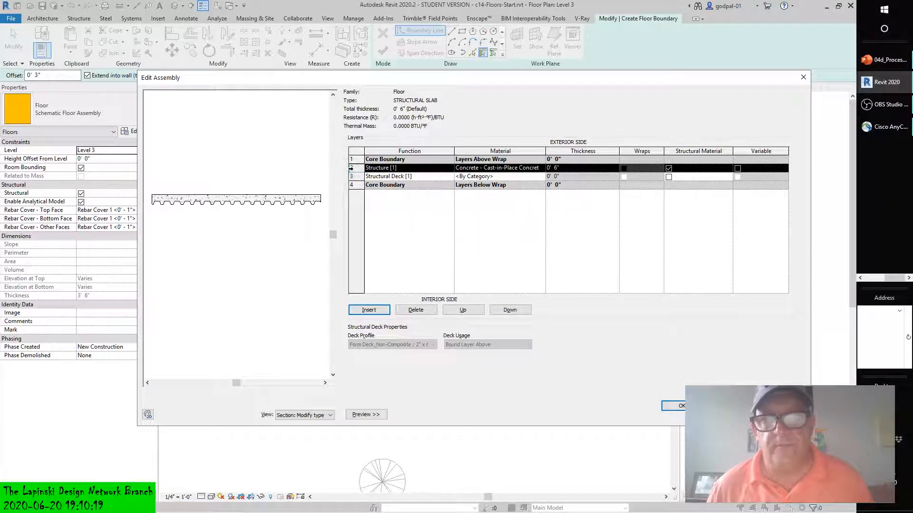
left_click(352, 176)
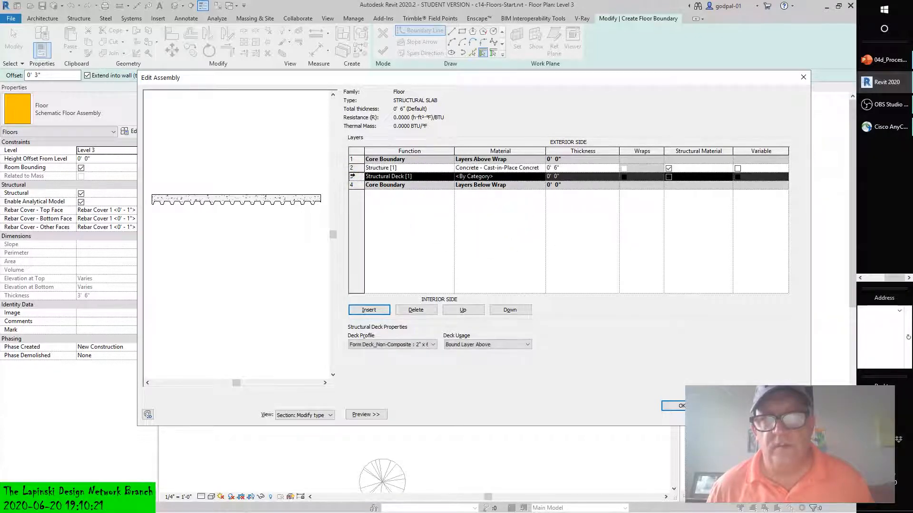
left_click(353, 167)
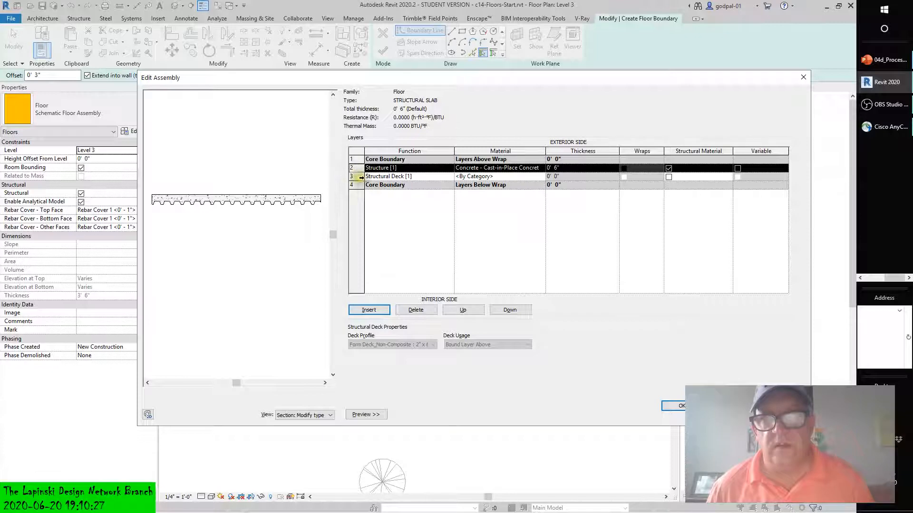
left_click(358, 177)
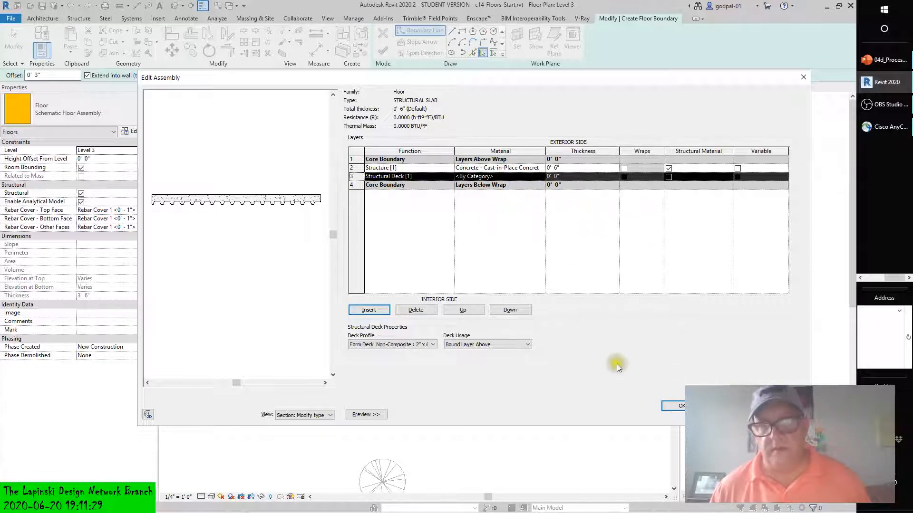
- Accept the STRUCTURAL SLAB layer structure and type properties, and recheck the type's section preview
left_click(680, 404)
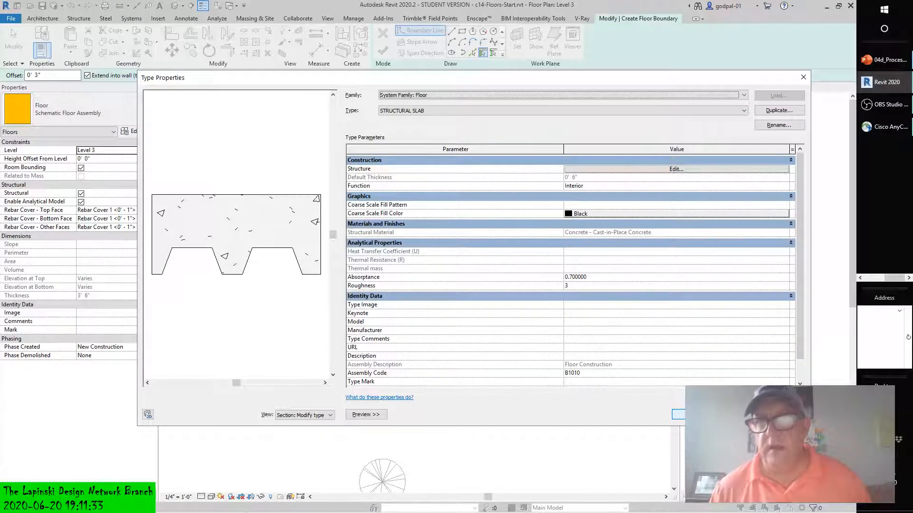
left_click(685, 415)
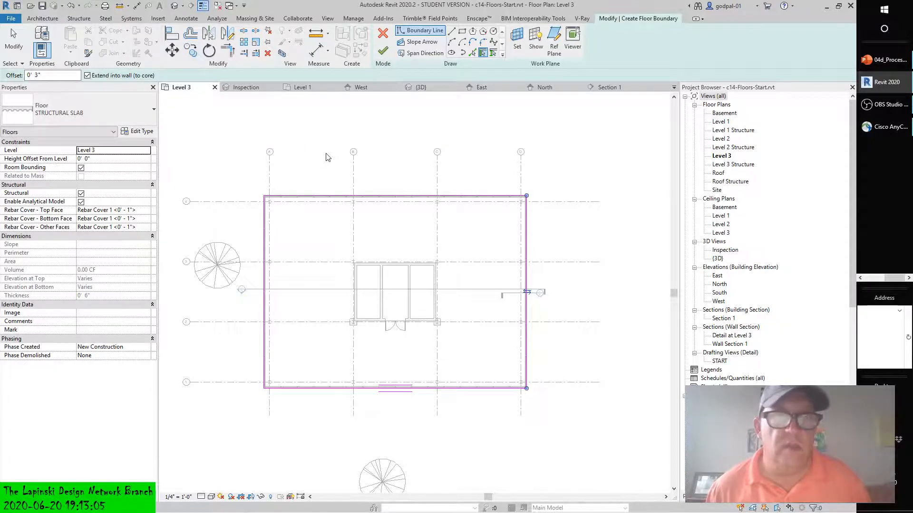
left_click(151, 131)
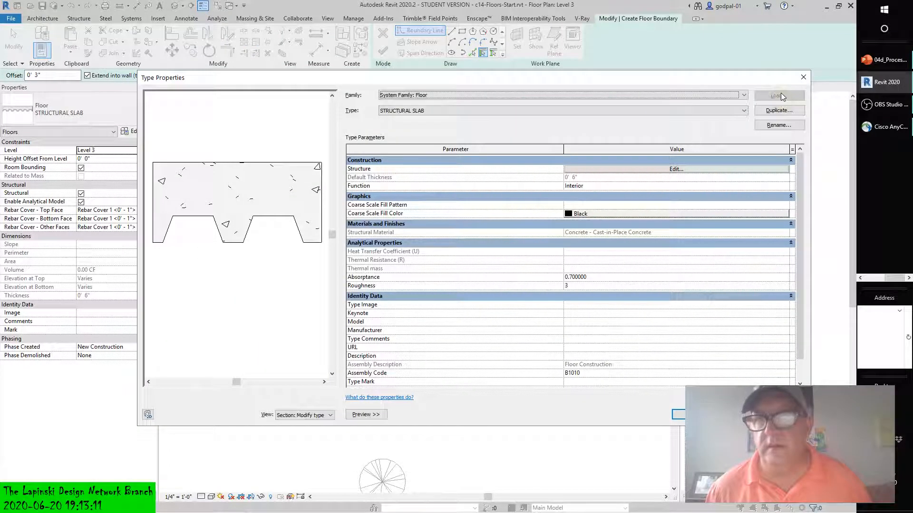
left_click(680, 415)
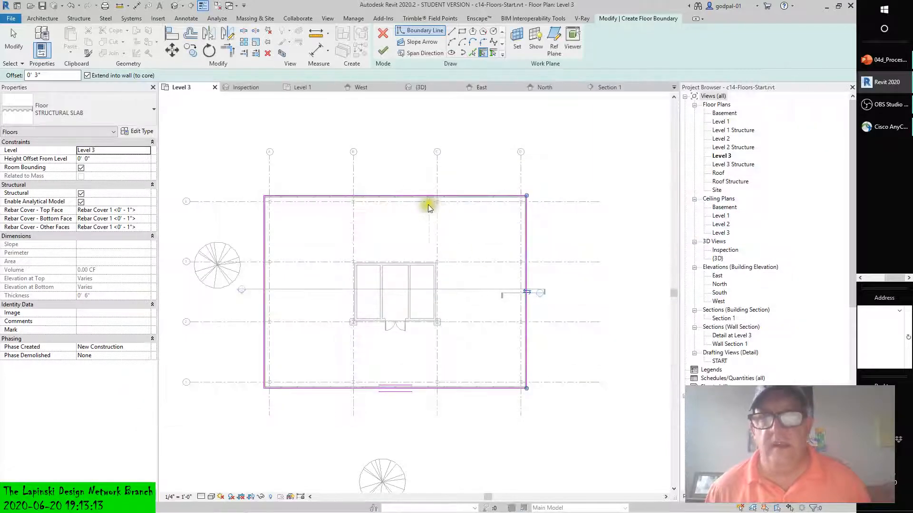
- Finish the Level 3 floor boundary sketch and dismiss the reminder without saving the project
left_click(402, 124)
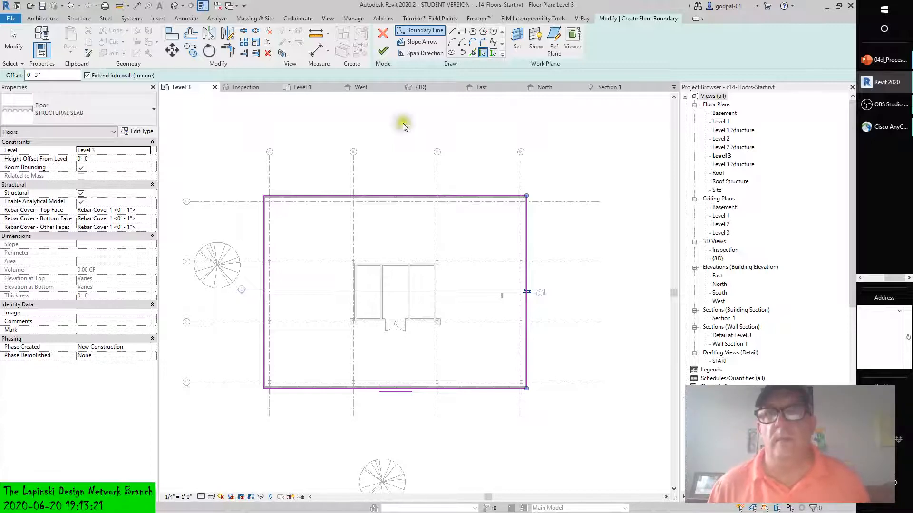
left_click(393, 103)
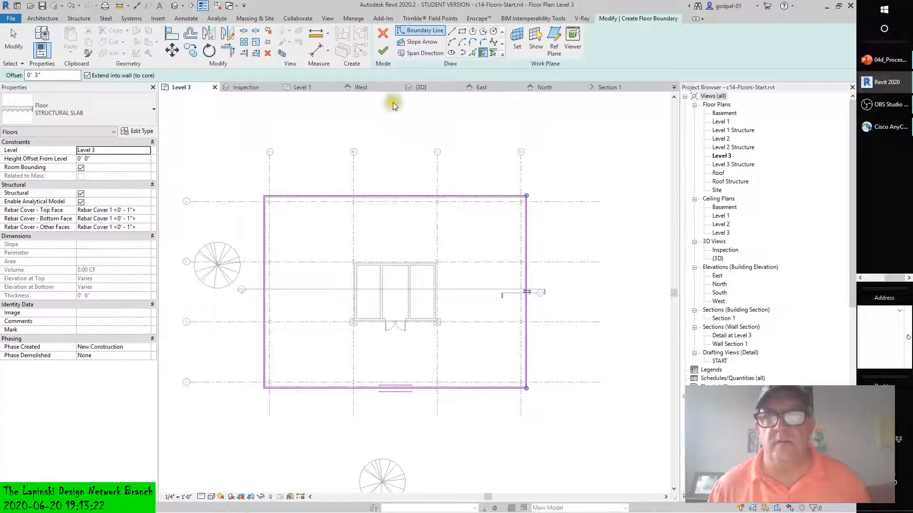
left_click(383, 51)
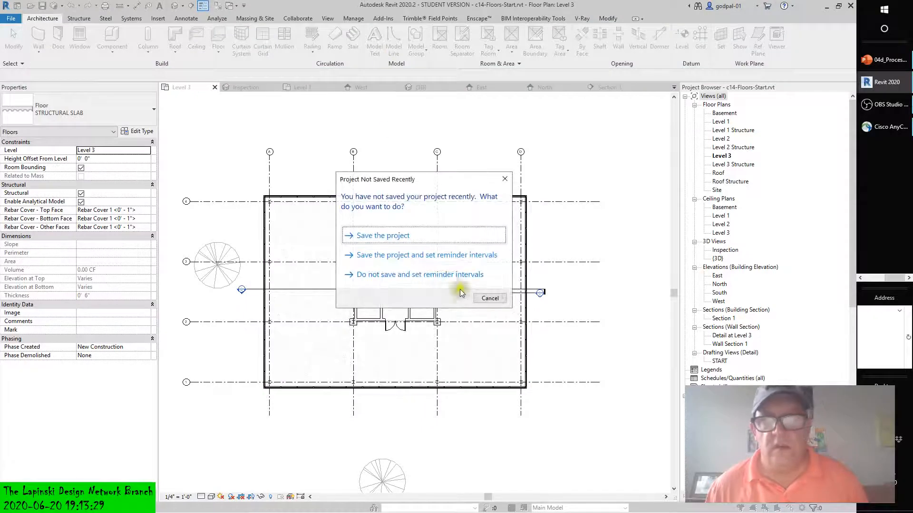
left_click(489, 299)
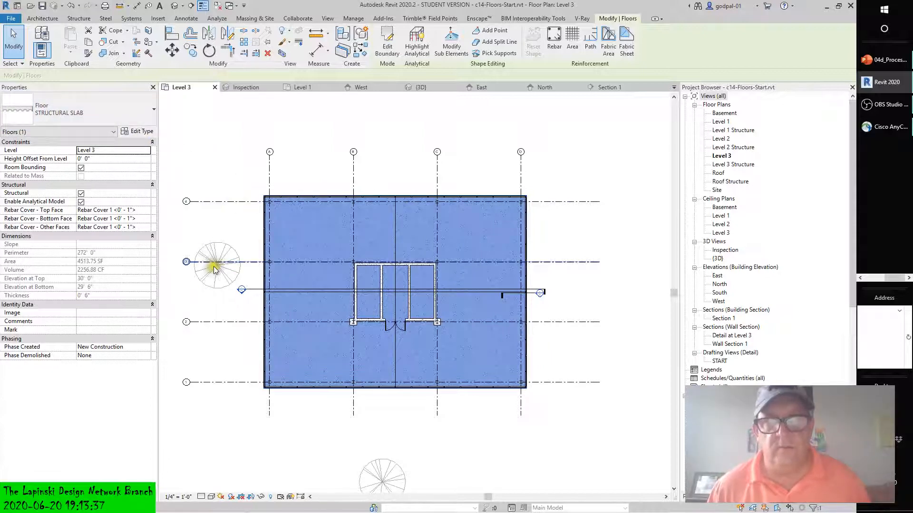
- Inspect the new slab's edge where it extends past the curtain walls at the building corner near grid A
scroll(258, 201, "up", 8)
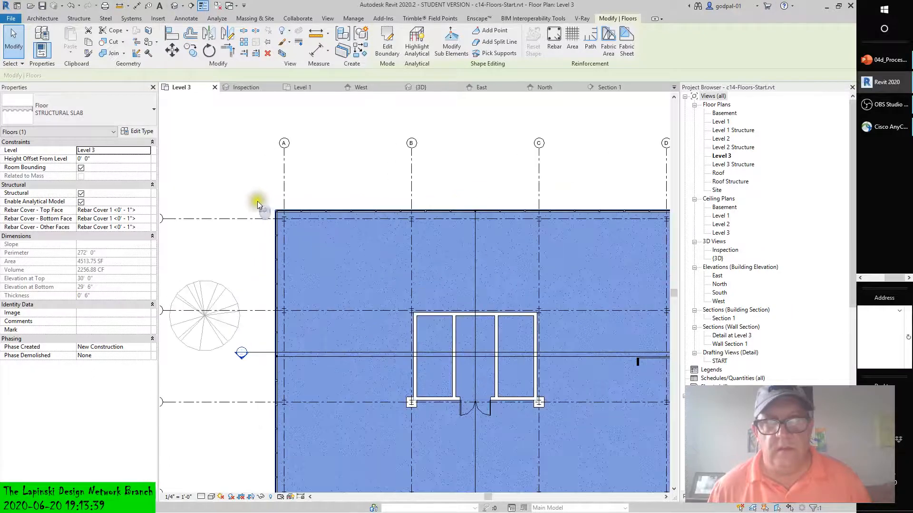
left_click(276, 191)
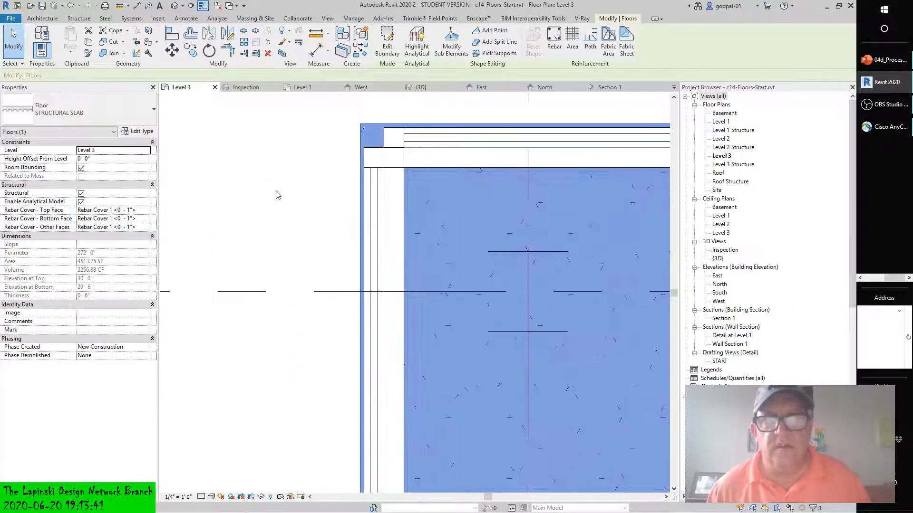
left_click(361, 137)
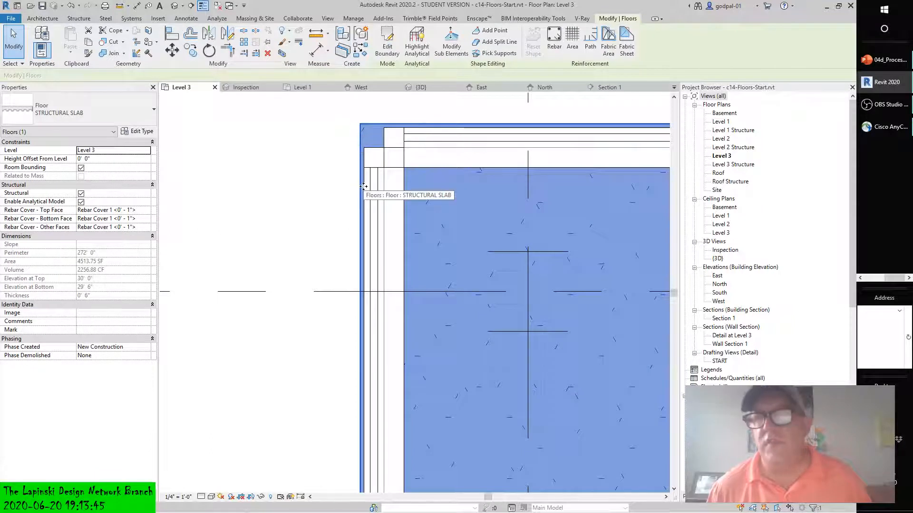
scroll(362, 190, "up", 2)
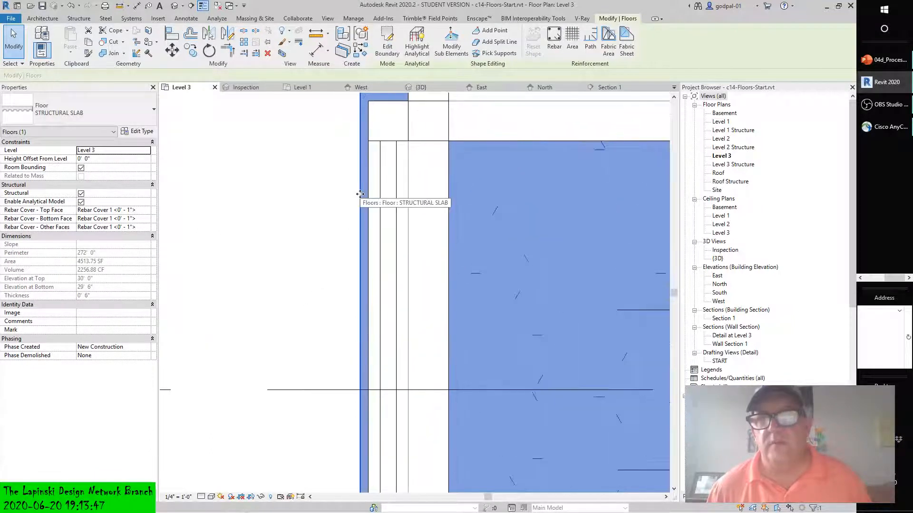
scroll(360, 194, "down", 3)
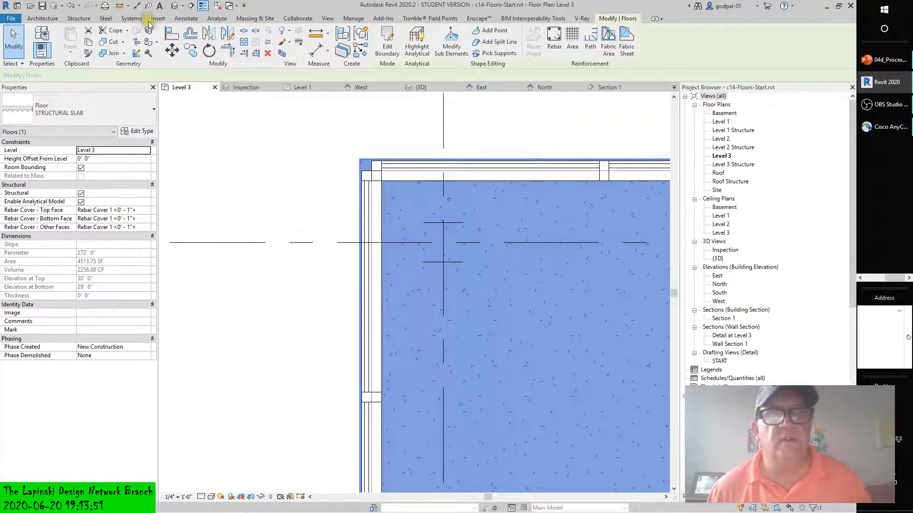
- Draw a 3" model line from the slab's outer corner along its edge, with a short line chained upward from its end
left_click(45, 18)
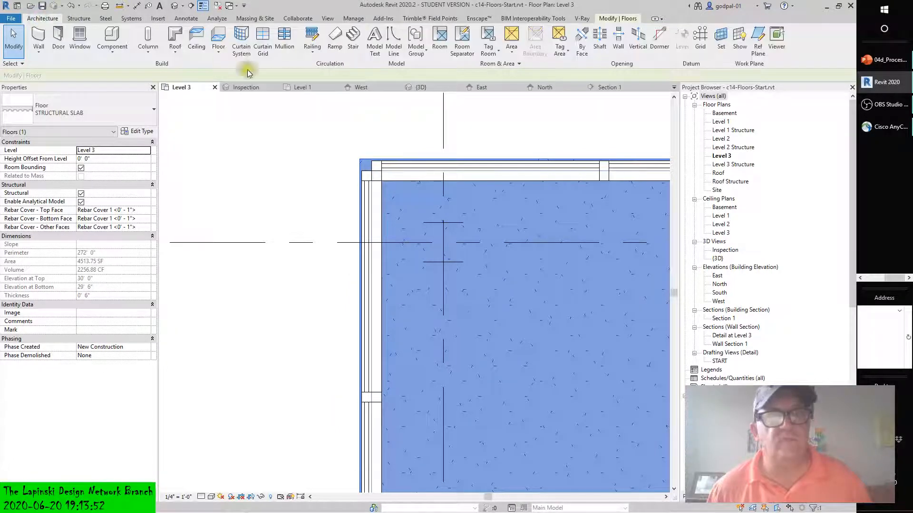
left_click(394, 42)
left_click(359, 158)
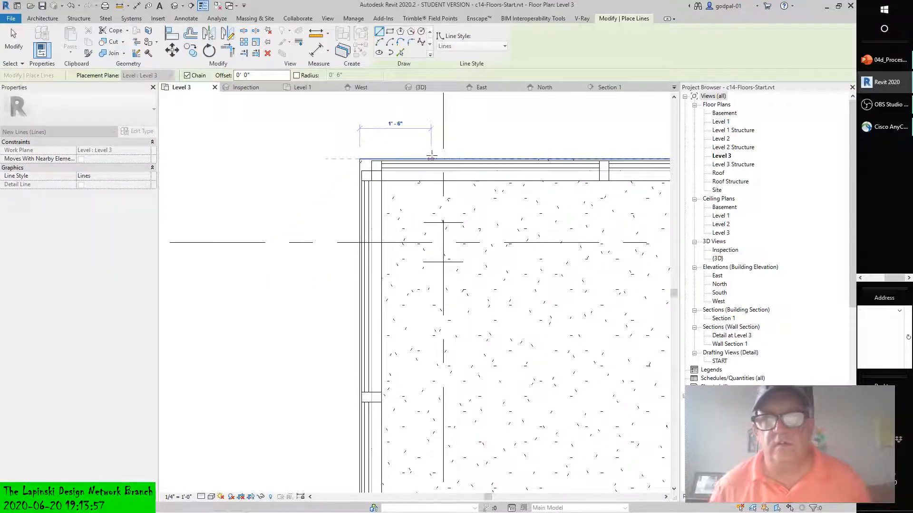
type("3\"")
key("Return")
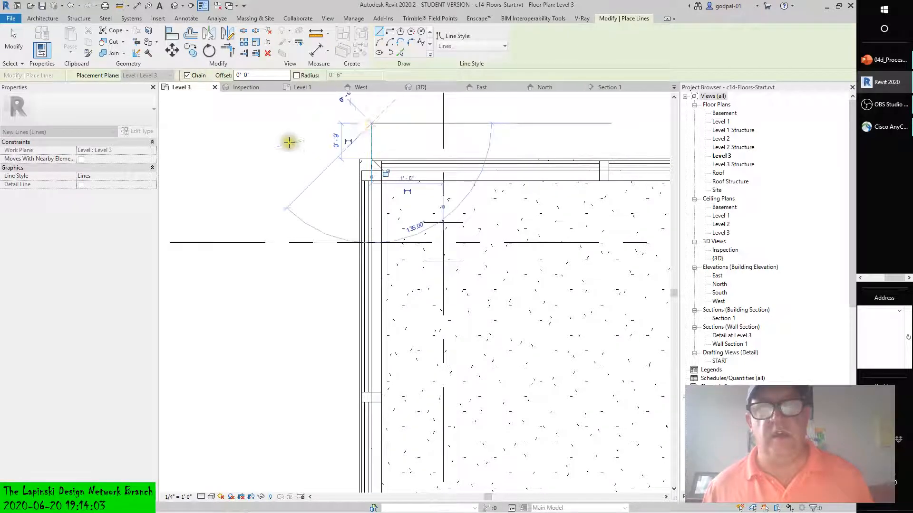
left_click(13, 43)
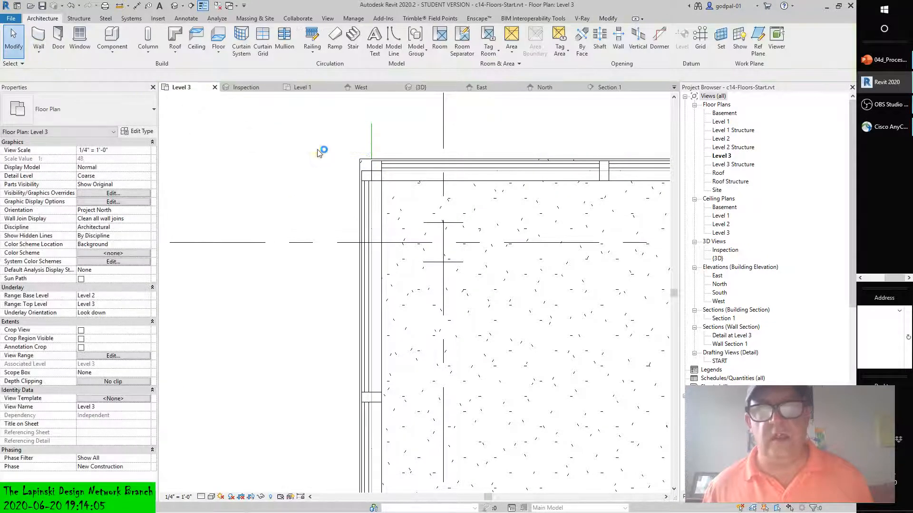
- Check the slab's offset by comparing the 3" model line with the centerline of the adjoining Storefront curtain wall
left_click_drag(345, 156, 382, 167)
scroll(363, 173, "up", 3)
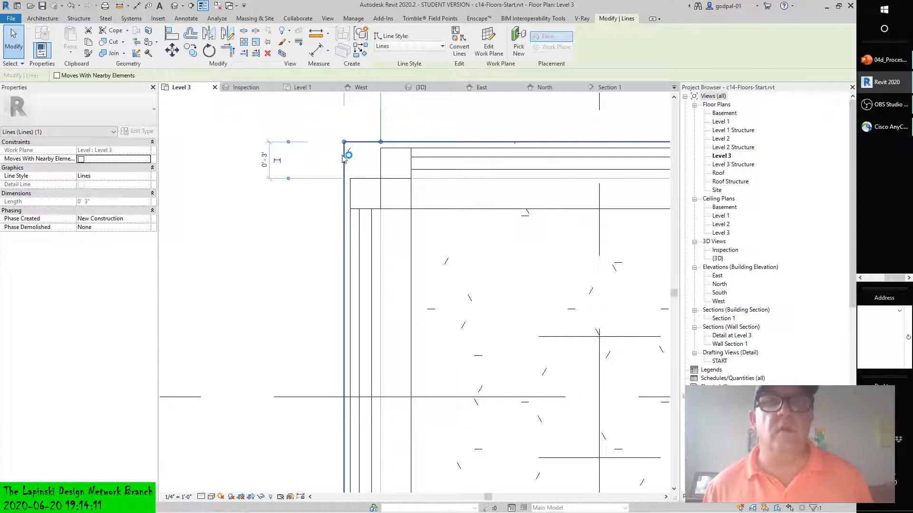
scroll(344, 158, "down", 4)
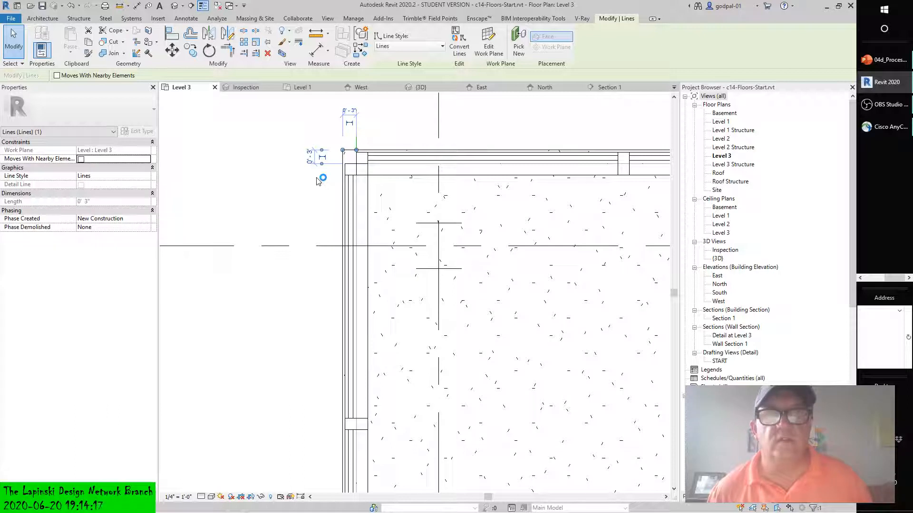
left_click(358, 202)
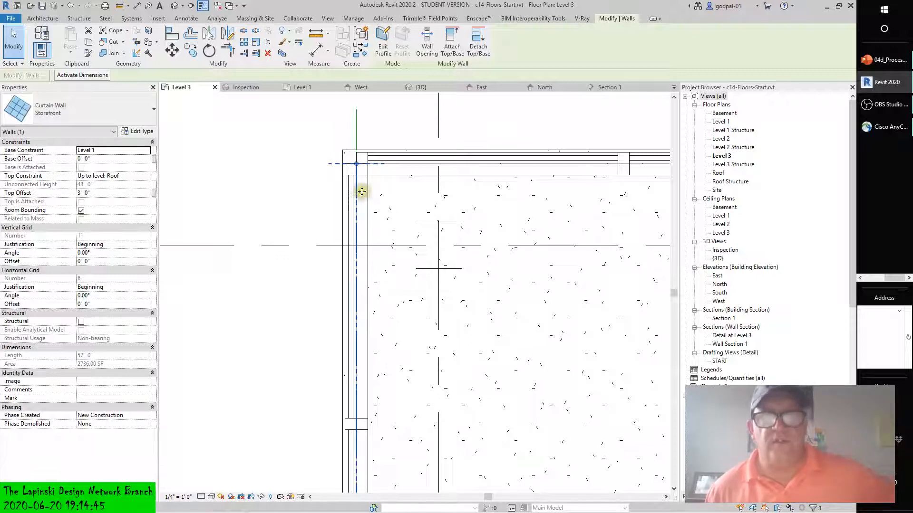
left_click_drag(310, 124, 376, 164)
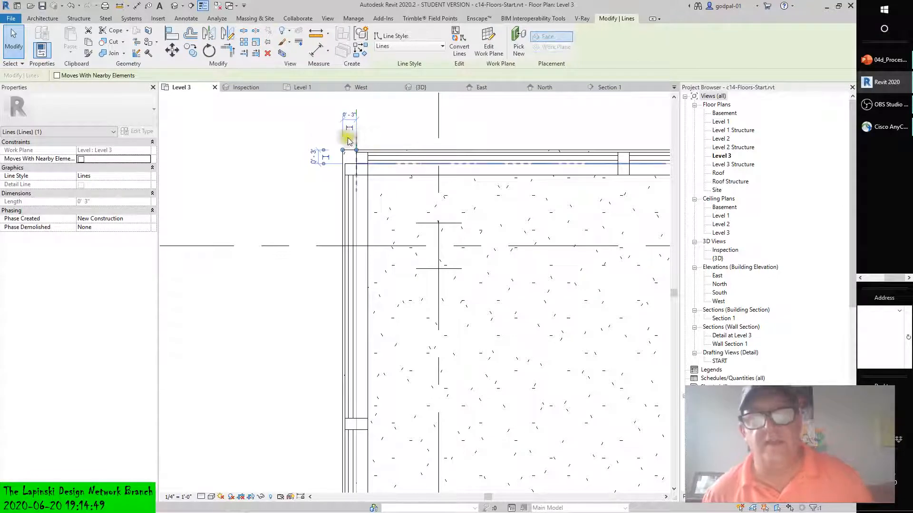
left_click(270, 179)
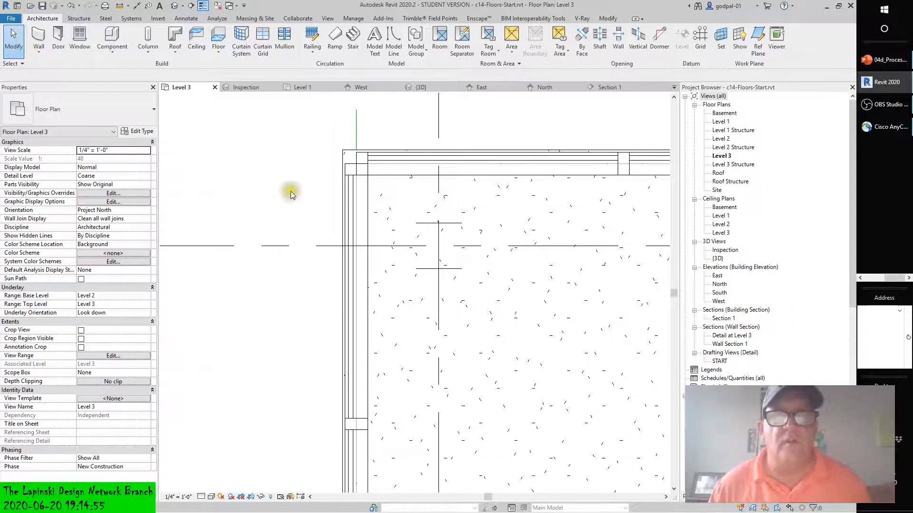
- Start loading a family and browse to the ProgramData folder on the C: drive
scroll(290, 192, "down", 2)
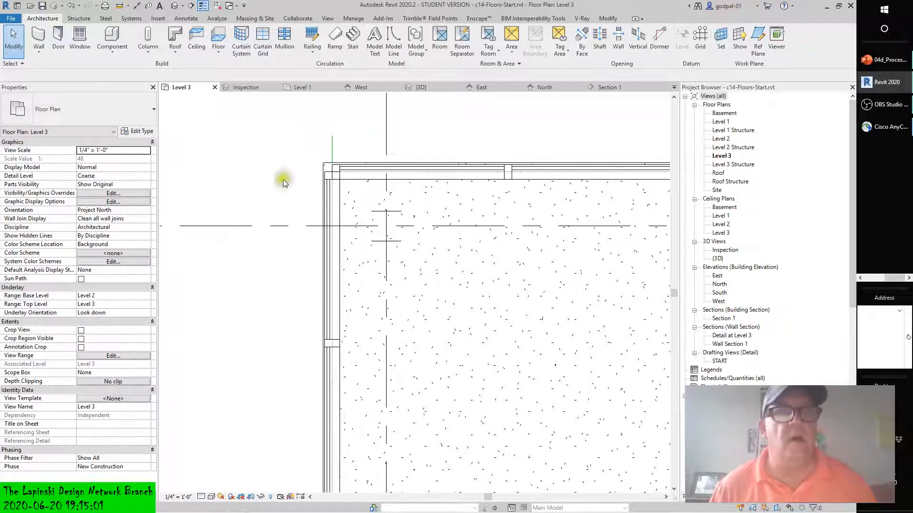
left_click(157, 18)
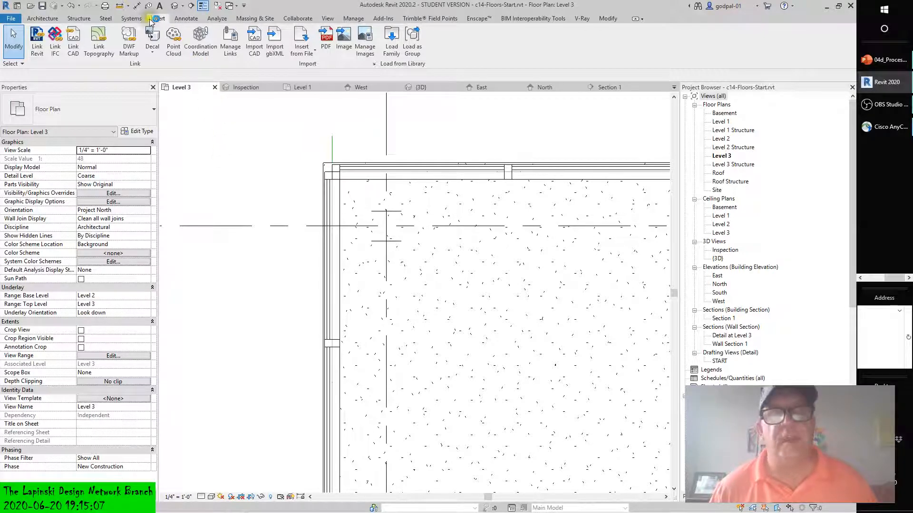
left_click(43, 19)
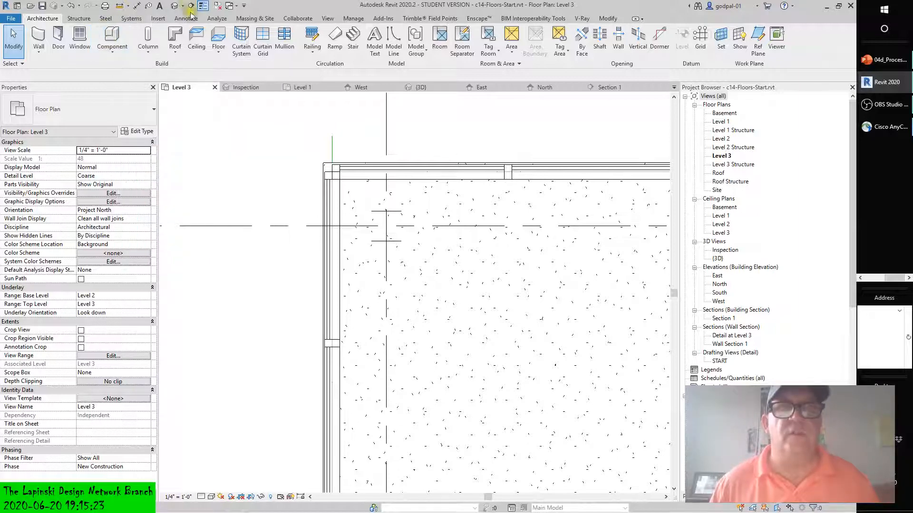
left_click(160, 19)
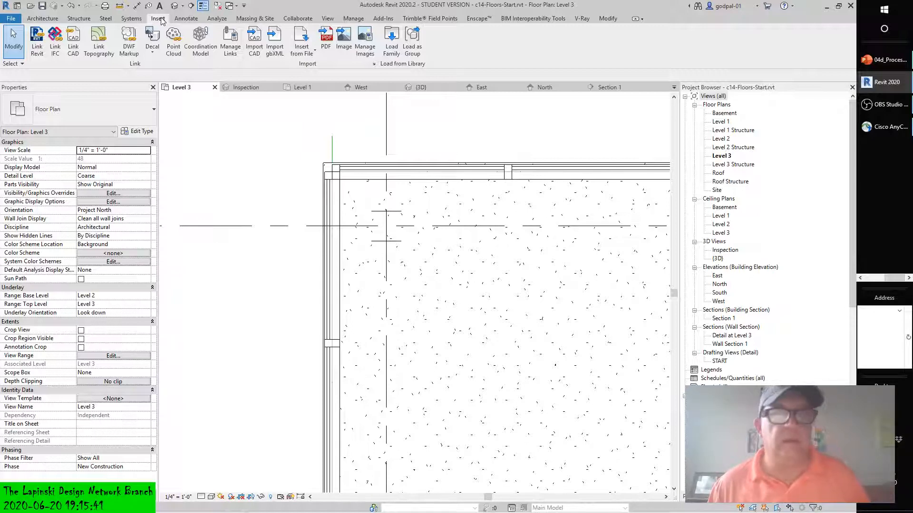
left_click(391, 46)
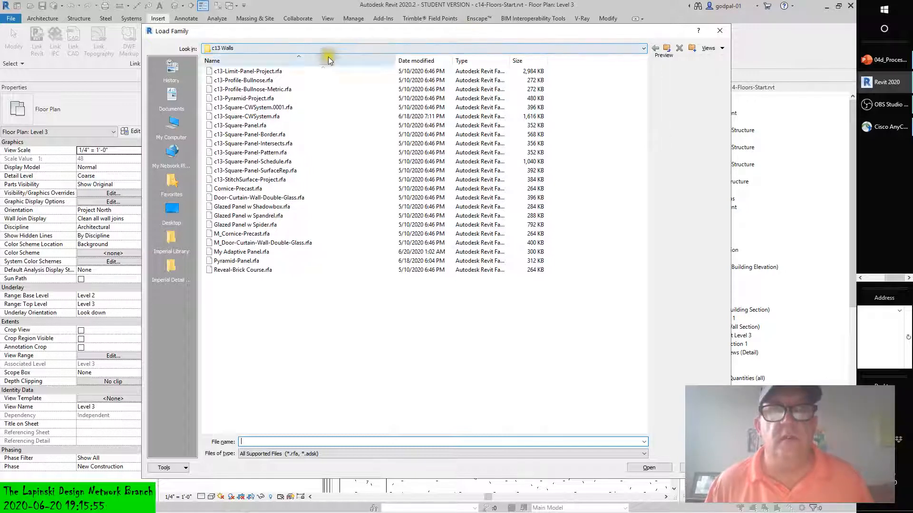
left_click(304, 48)
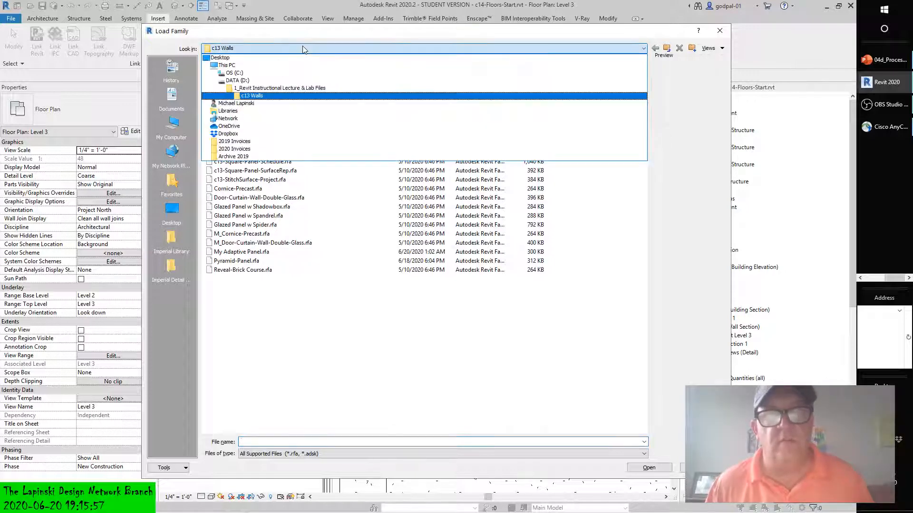
left_click(237, 70)
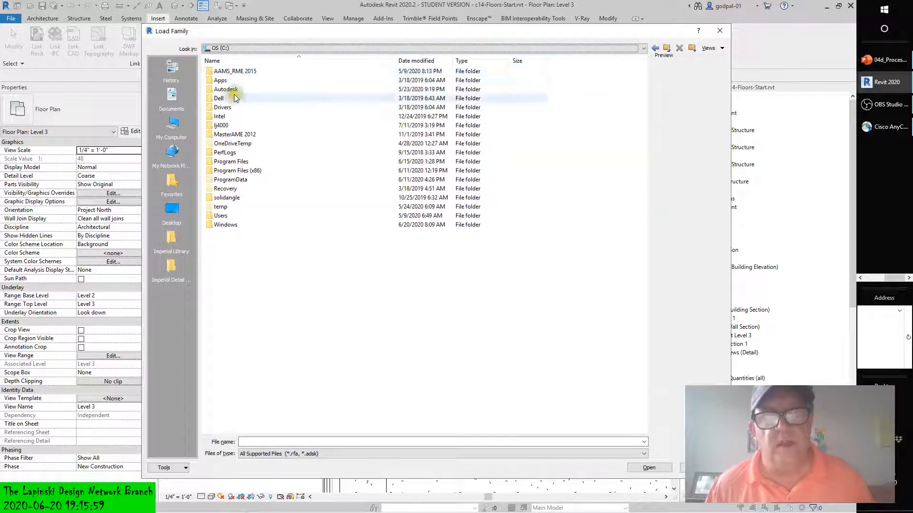
double_click(223, 180)
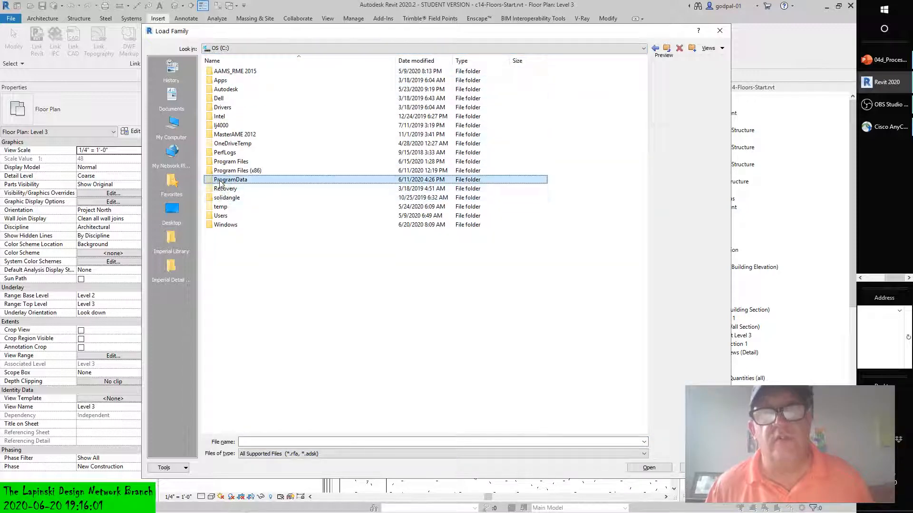
scroll(223, 182, "down", 5)
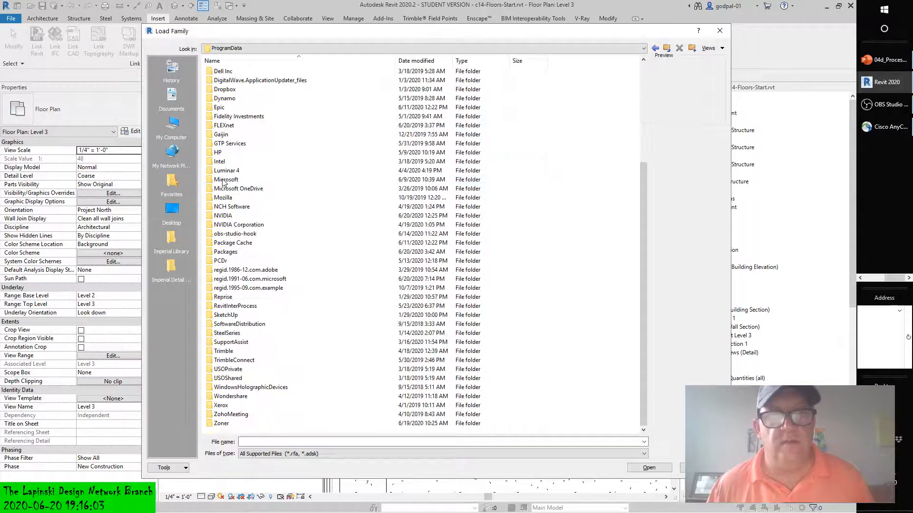
scroll(233, 232, "up", 5)
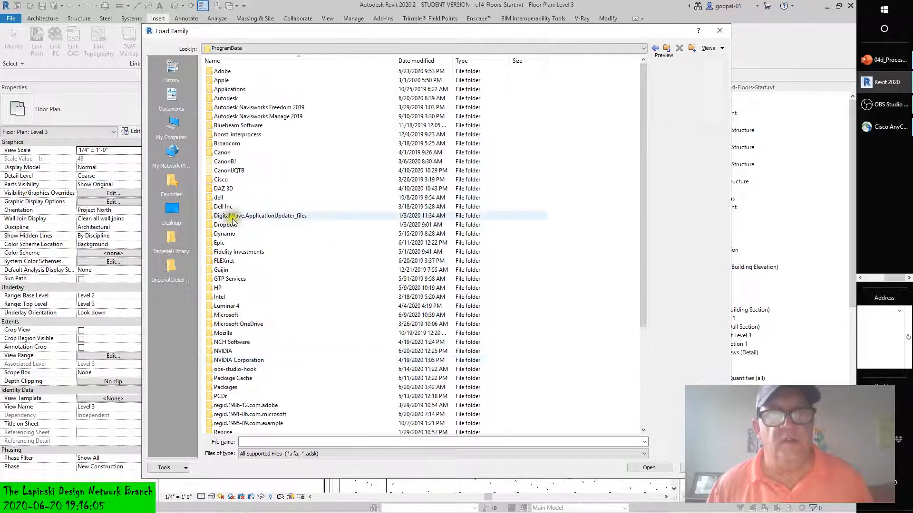
- Browse through Autodesk, RVT 2020, Libraries, US Imperial and Profiles to the Metal Deck folder
double_click(226, 99)
scroll(226, 107, "down", 4)
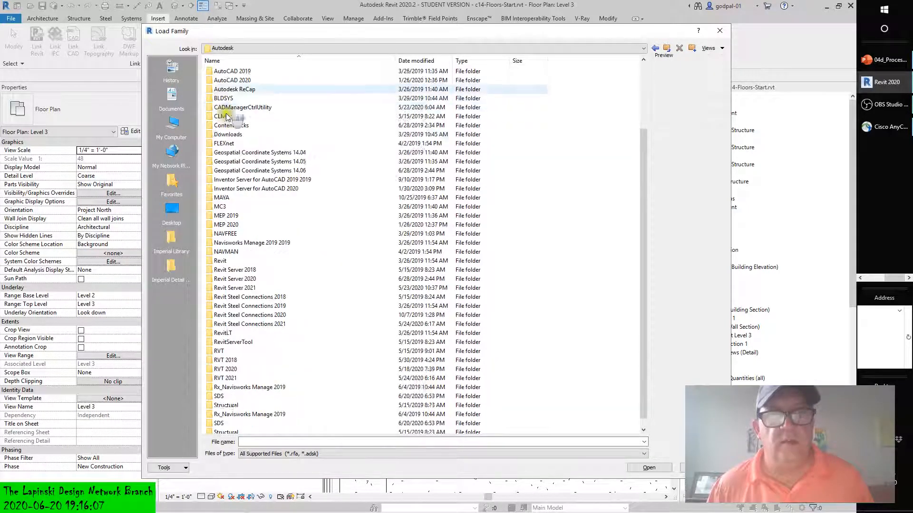
double_click(225, 361)
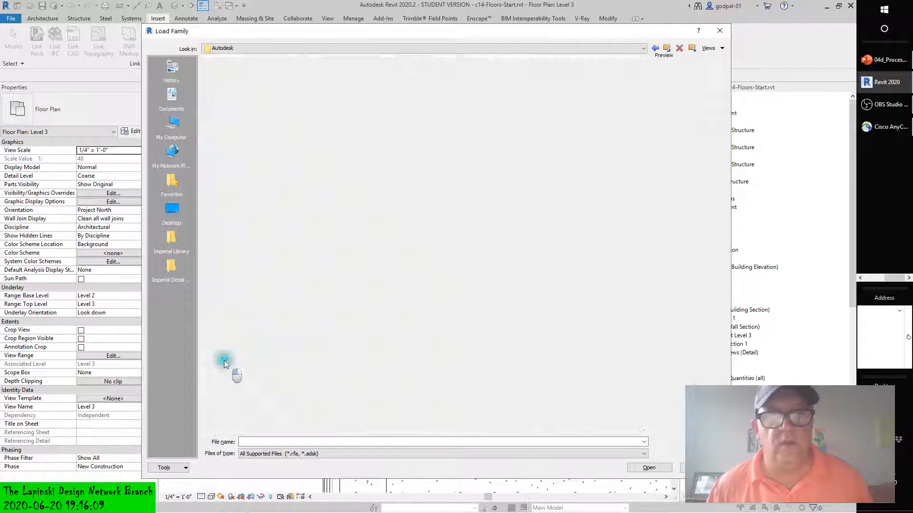
double_click(225, 108)
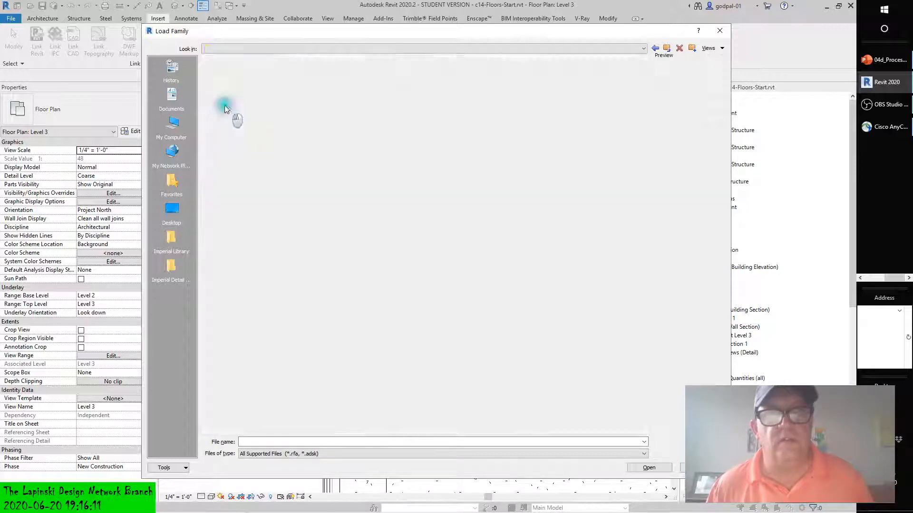
double_click(225, 82)
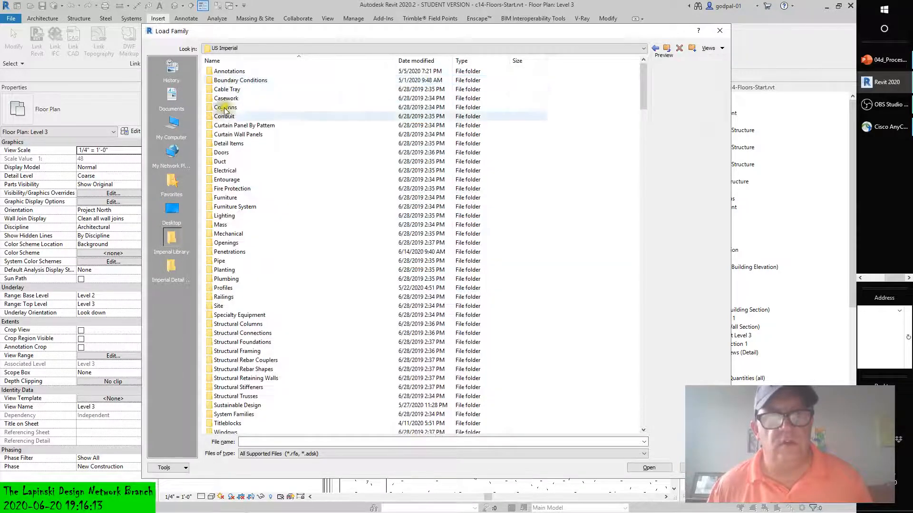
double_click(223, 288)
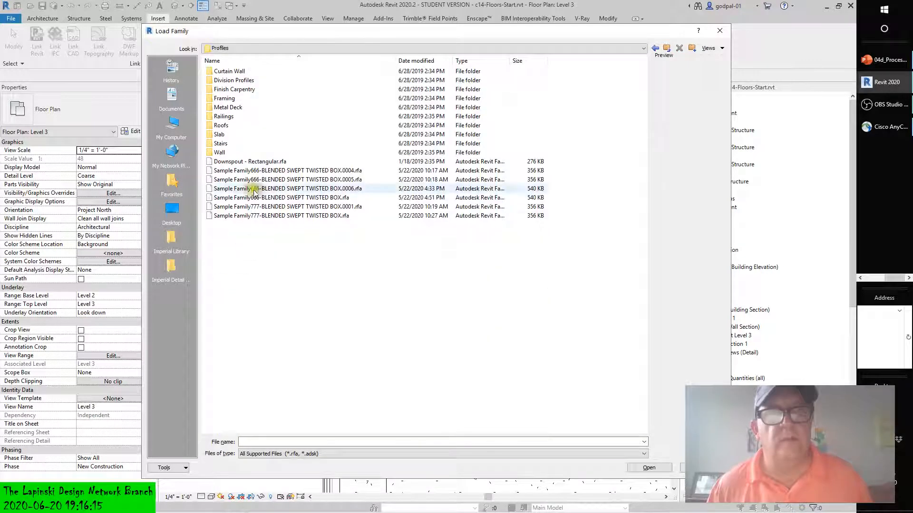
double_click(225, 107)
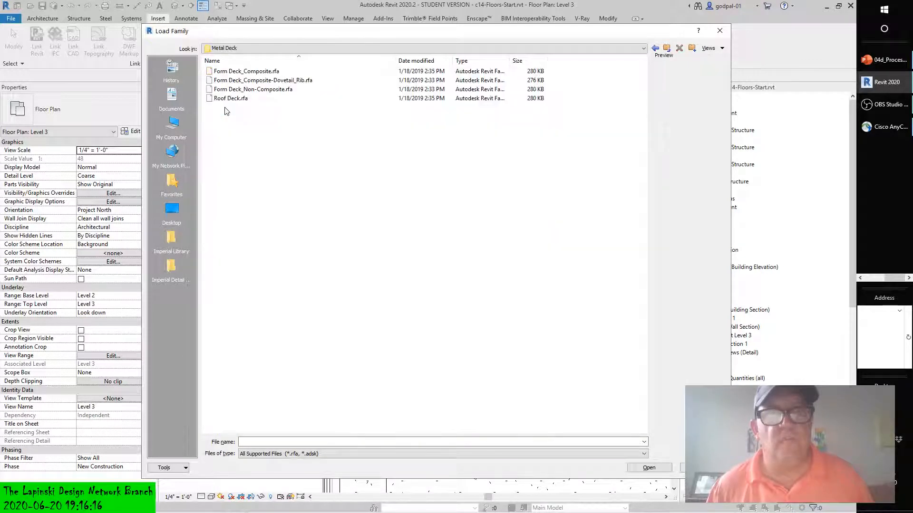
- Preview the four metal deck profiles and load Form Deck_Composite-Dovetail_Rib.rfa into the project
left_click(234, 71)
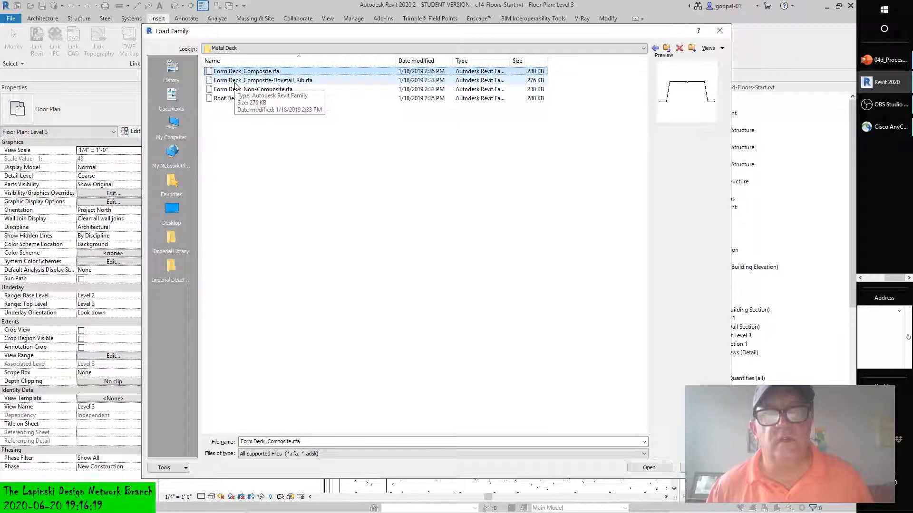
left_click(234, 81)
left_click(233, 89)
left_click(233, 99)
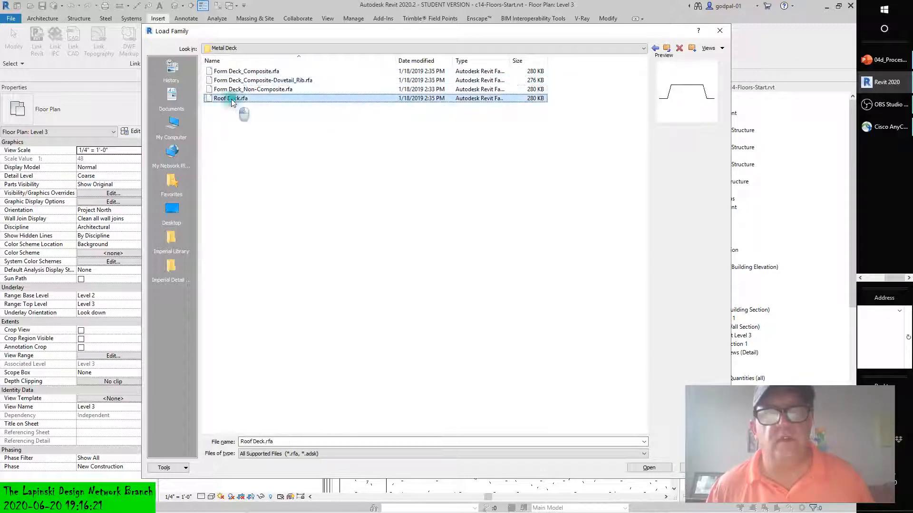
left_click(234, 89)
left_click(234, 81)
left_click(233, 72)
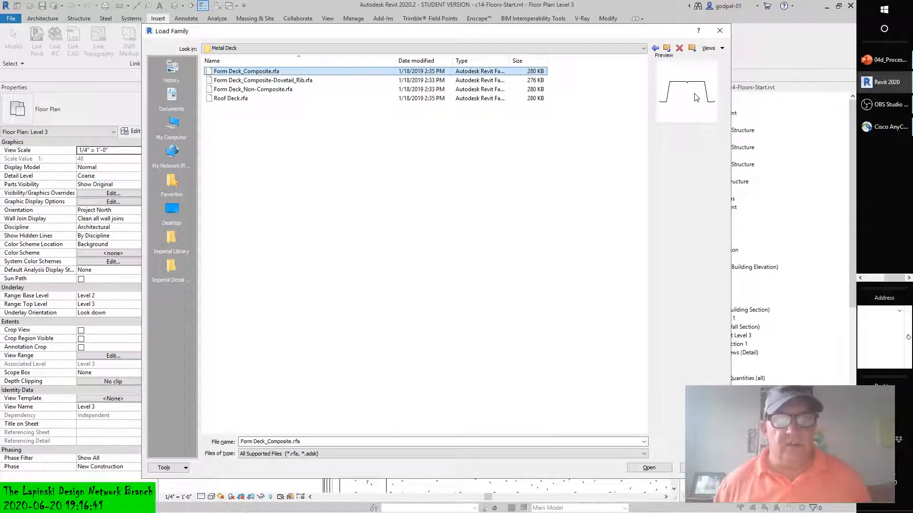
left_click(280, 80)
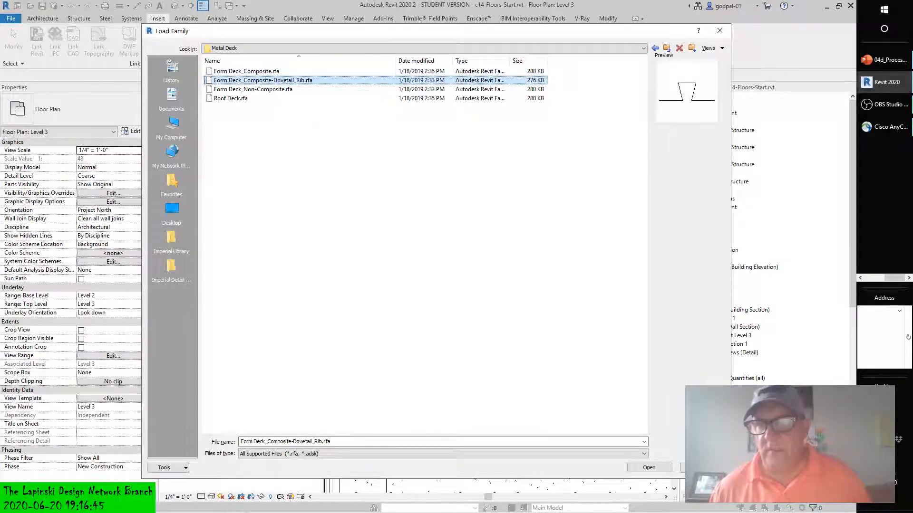
left_click(649, 468)
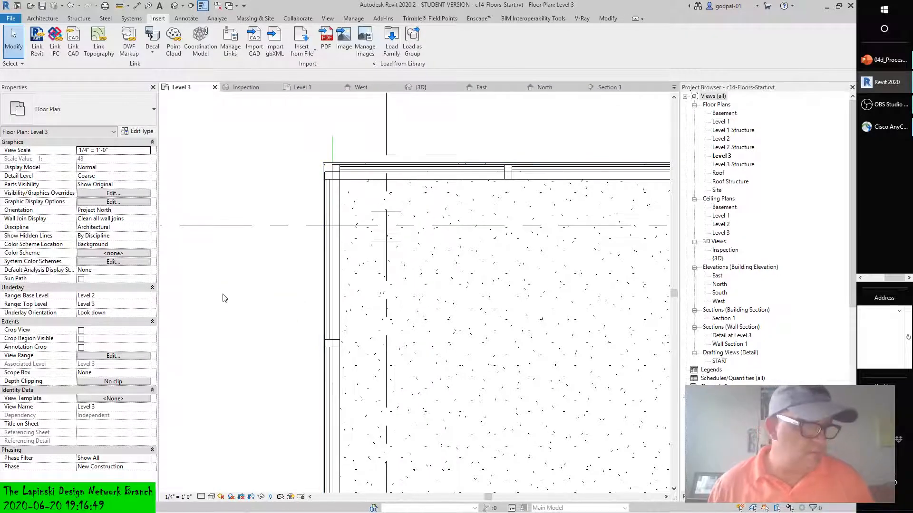
- Check the Level 3 floor slab's type and properties, leaving nothing selected
scroll(225, 298, "down", 4)
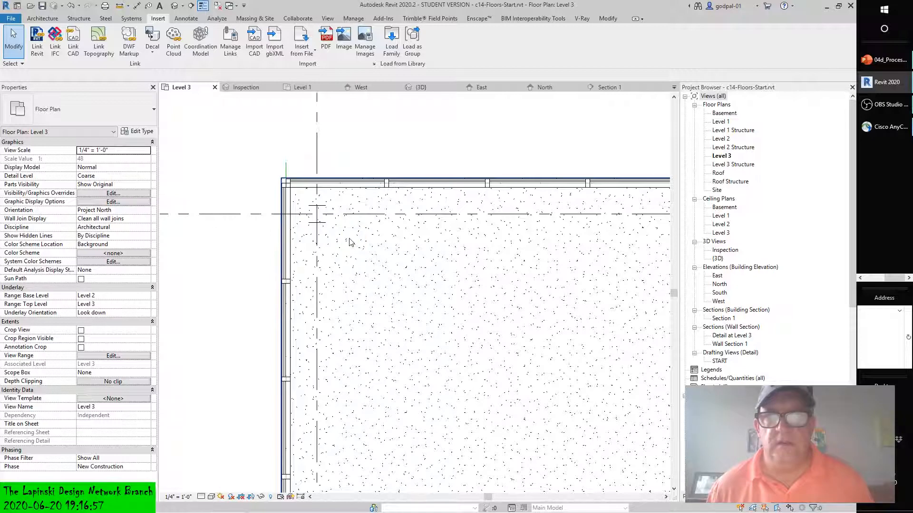
left_click(343, 235)
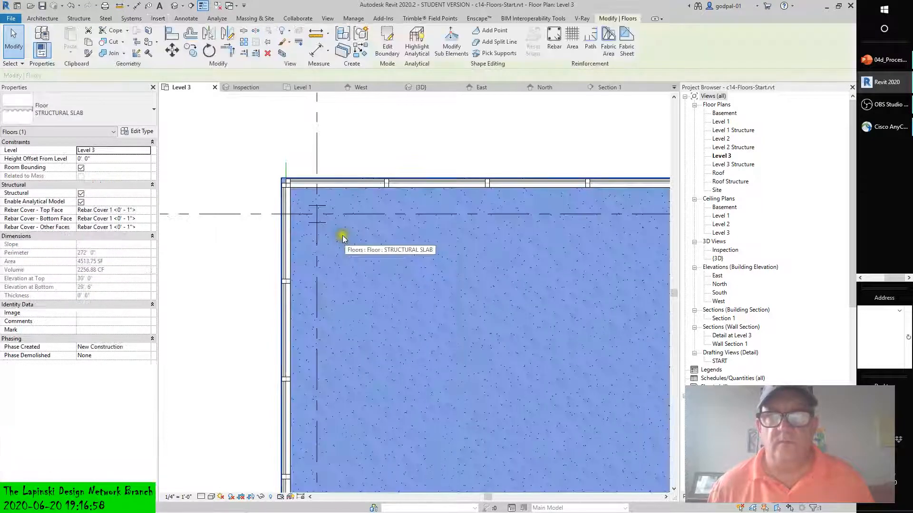
left_click(259, 155)
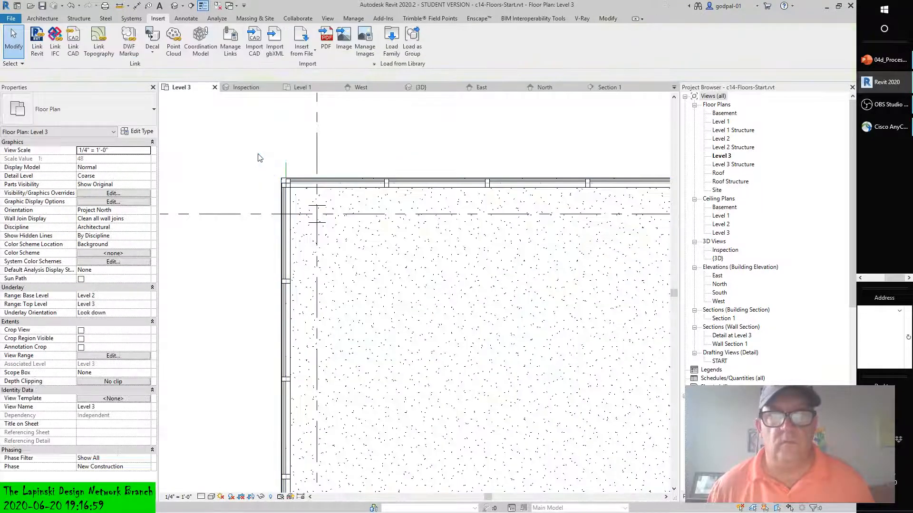
- Start loading another family and browse from the C: drive's ProgramData folder to Profiles in the RVT 2020 US Imperial library
left_click(391, 41)
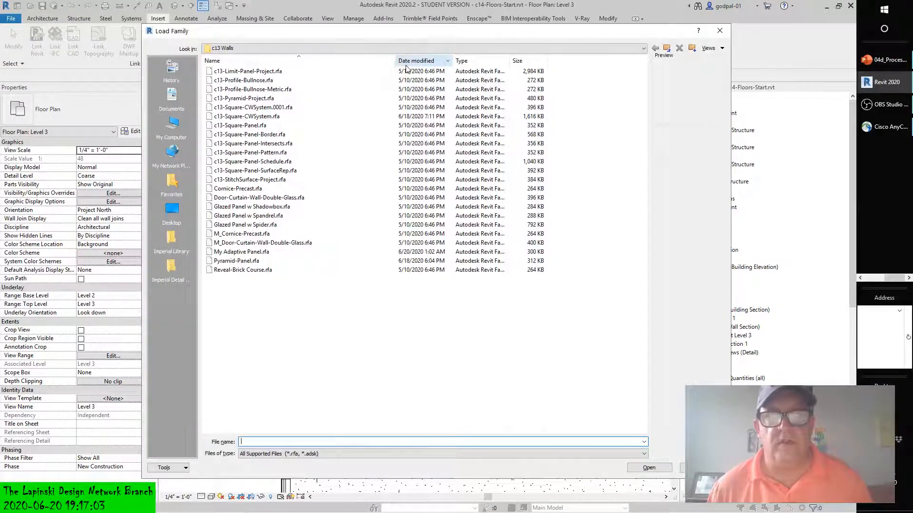
left_click(348, 48)
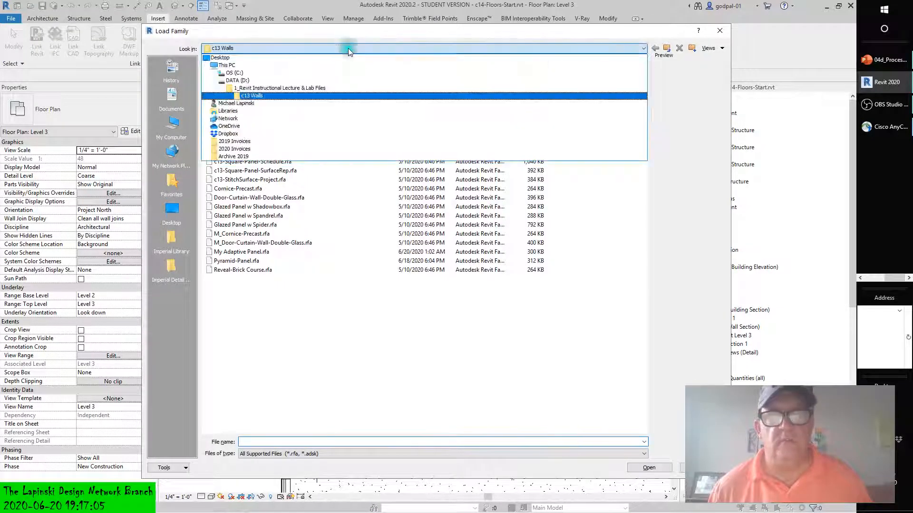
left_click(264, 74)
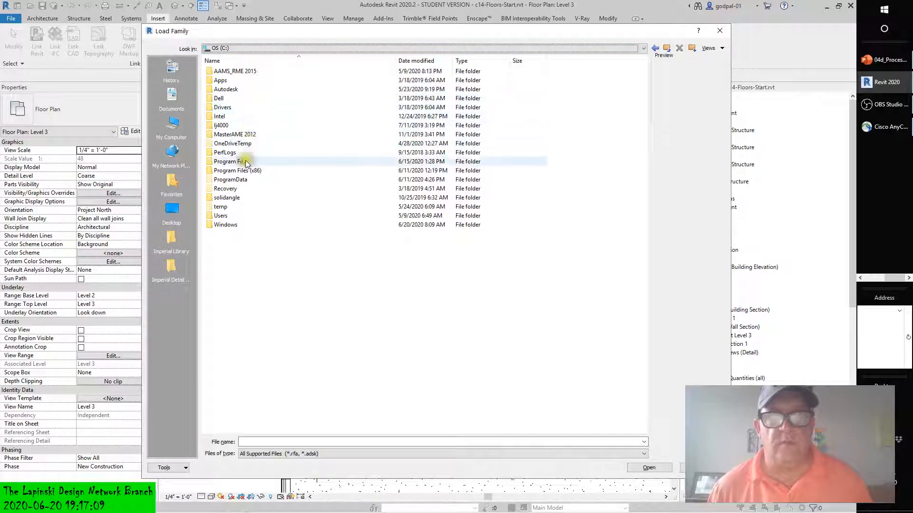
double_click(233, 179)
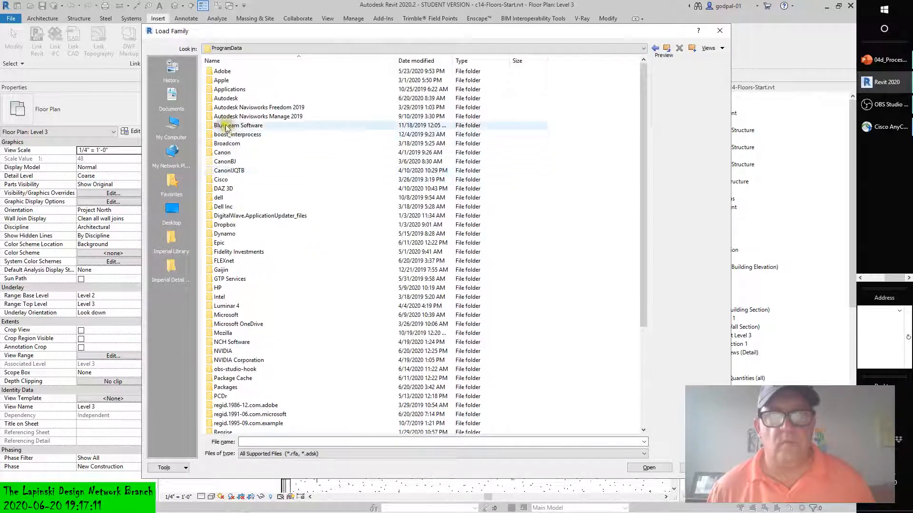
double_click(225, 98)
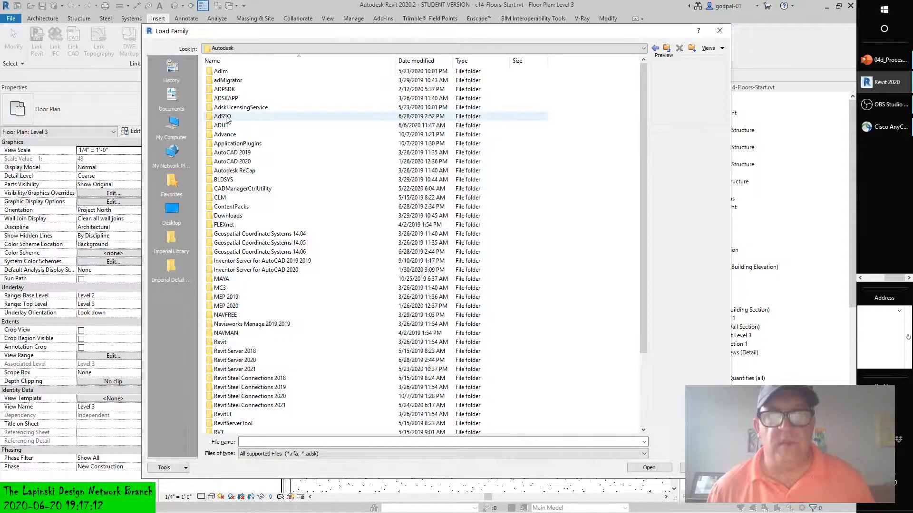
scroll(235, 352, "down", 4)
double_click(228, 360)
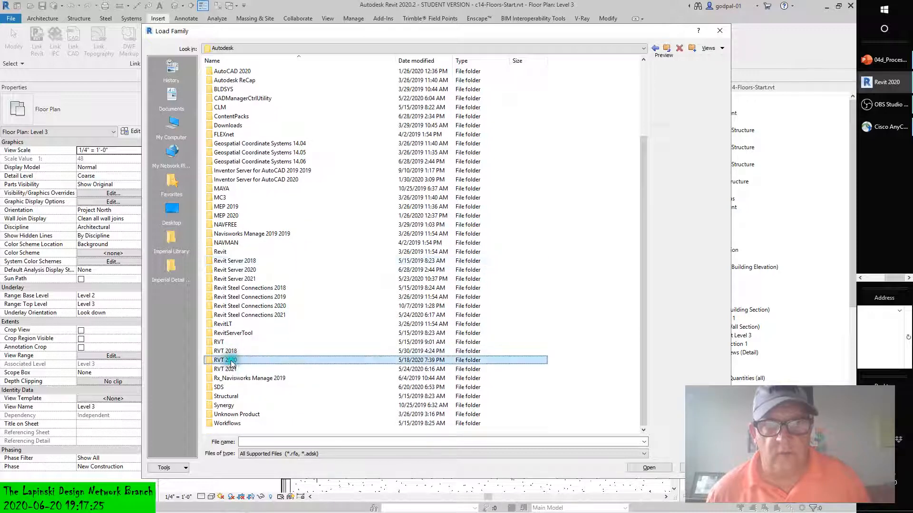
double_click(224, 107)
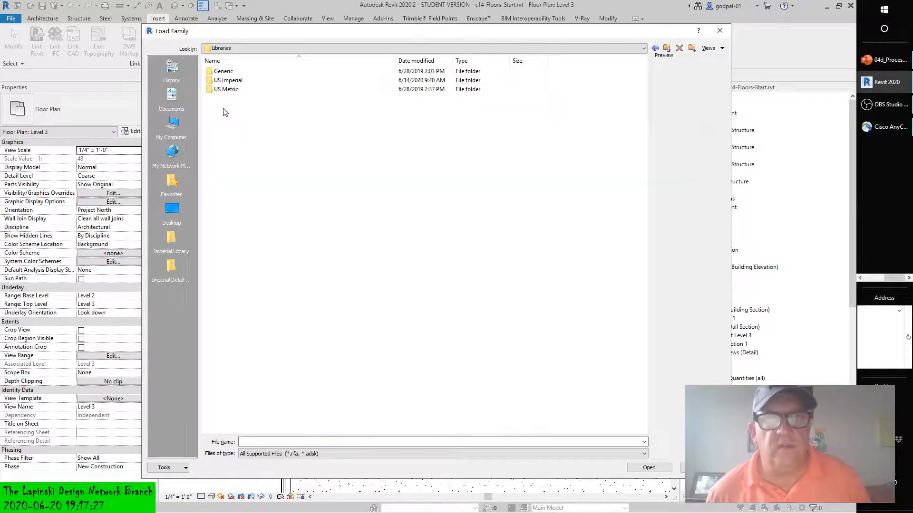
double_click(225, 81)
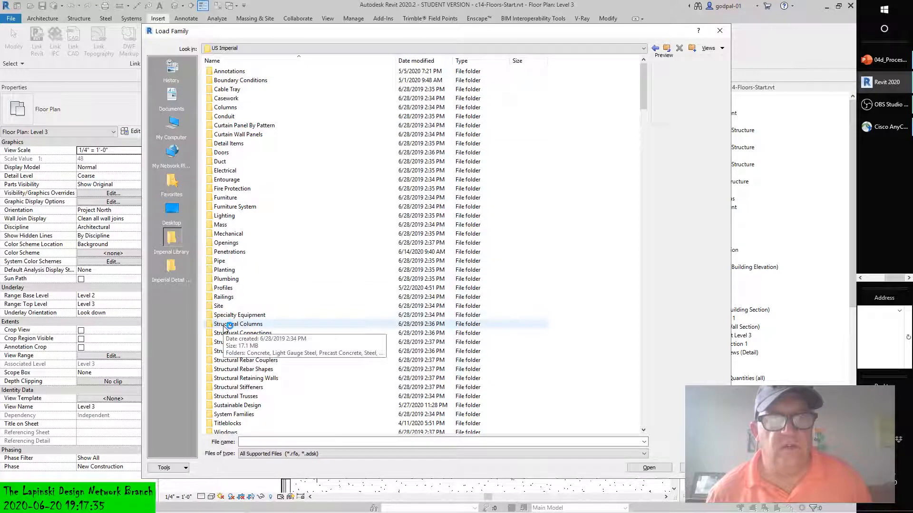
double_click(219, 288)
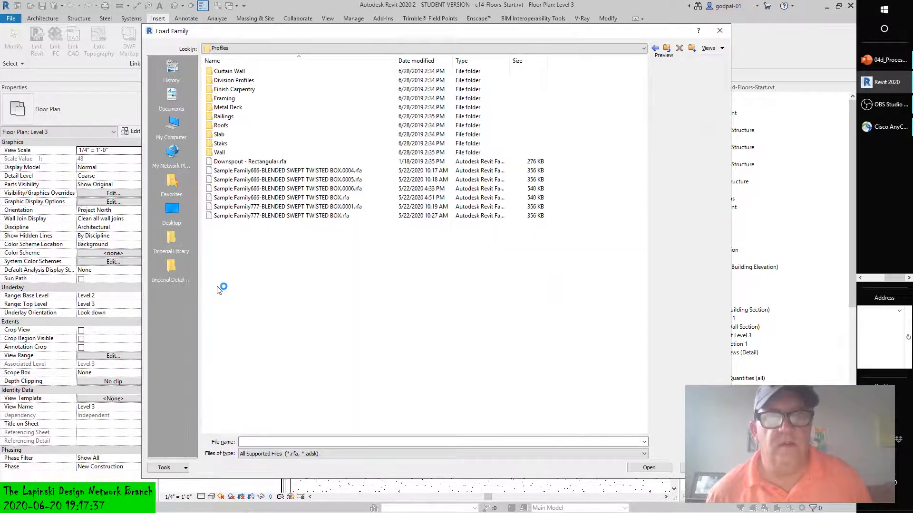
- Preview the sample twisted box families in the Profiles folder and open the Metal Deck folder
left_click(286, 171)
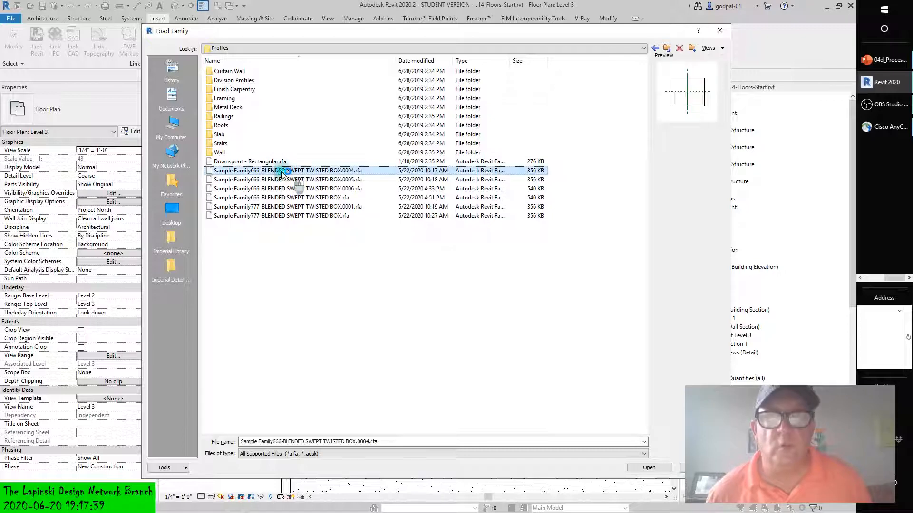
left_click(283, 180)
left_click(286, 189)
left_click(289, 207)
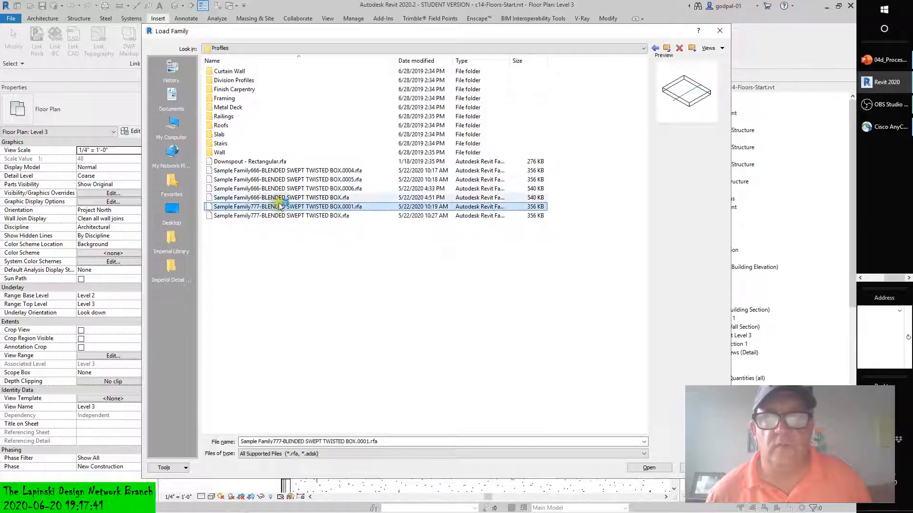
double_click(221, 107)
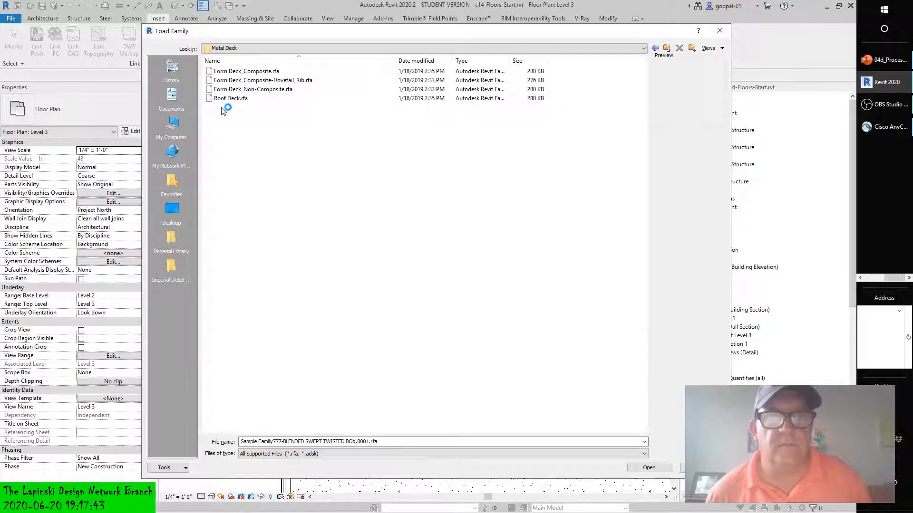
- Try to load all four metal deck profile families together, cancelling the overwrite of Form Deck_Non-Composite
left_click(246, 81)
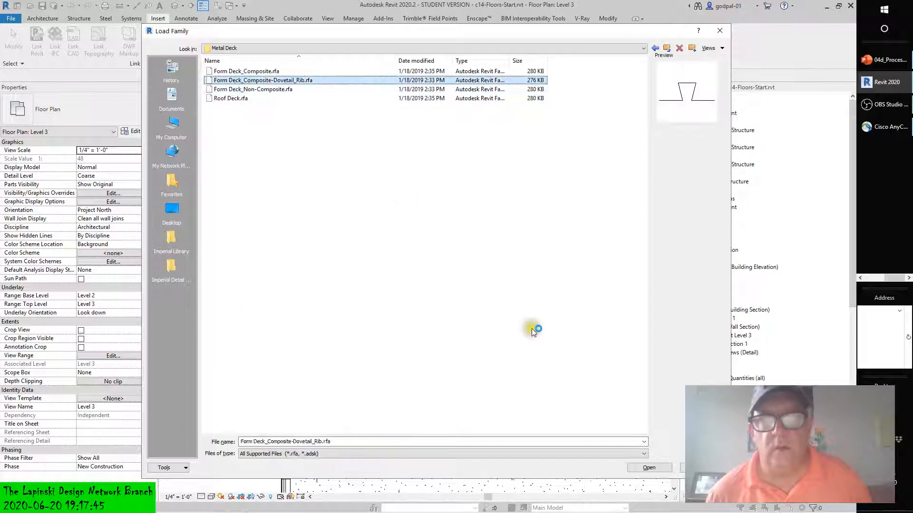
left_click(256, 71)
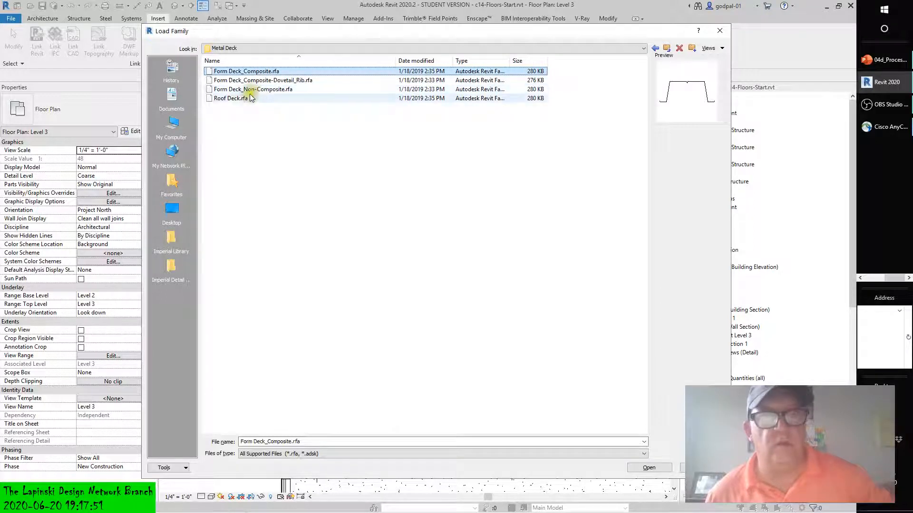
left_click(231, 99, "shift")
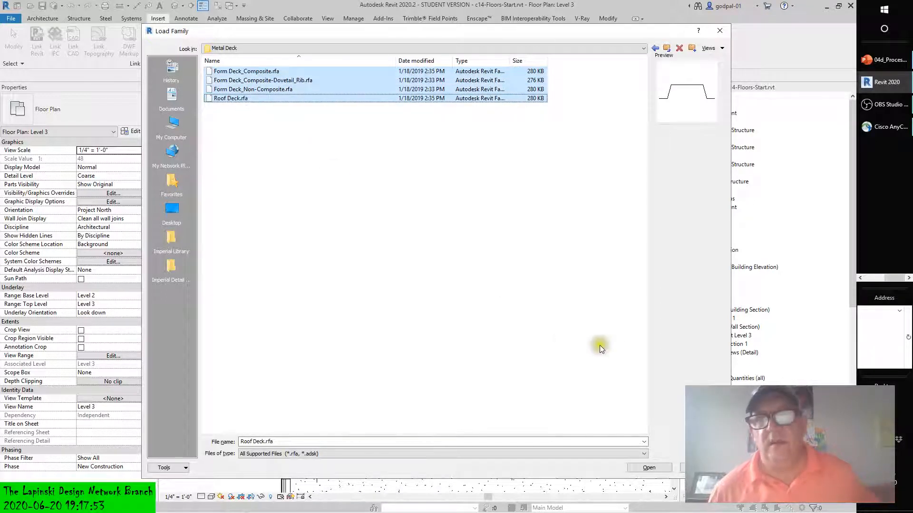
left_click(645, 467)
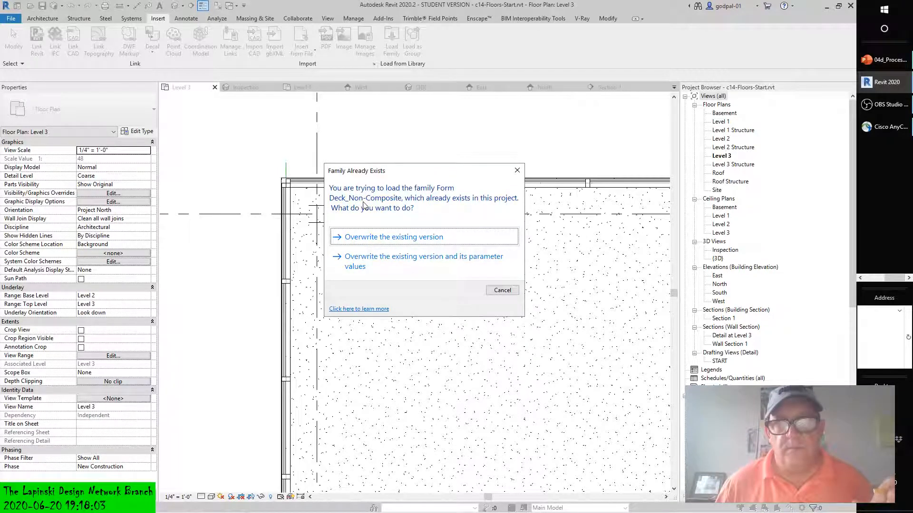
left_click(502, 290)
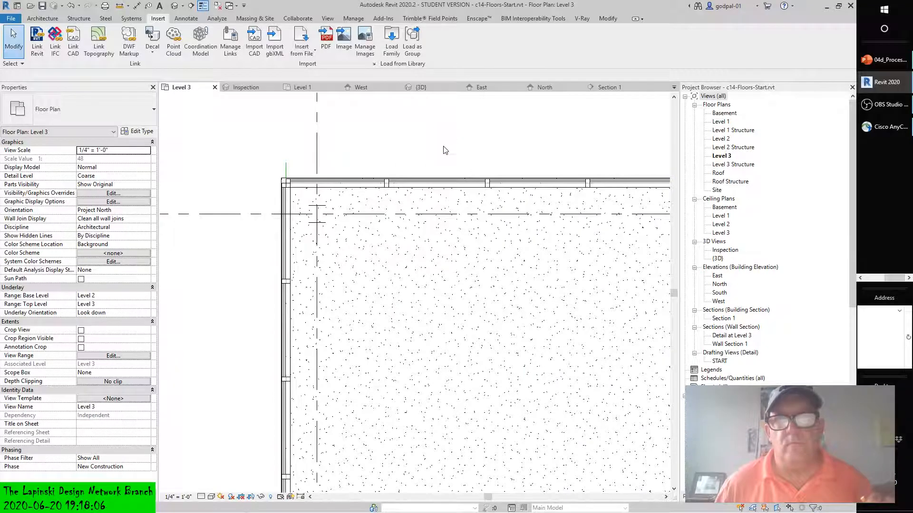
- Try to load the Composite-Dovetail_Rib, Non-Composite and Roof Deck profiles, cancelling the overwrite of the existing family
left_click(391, 39)
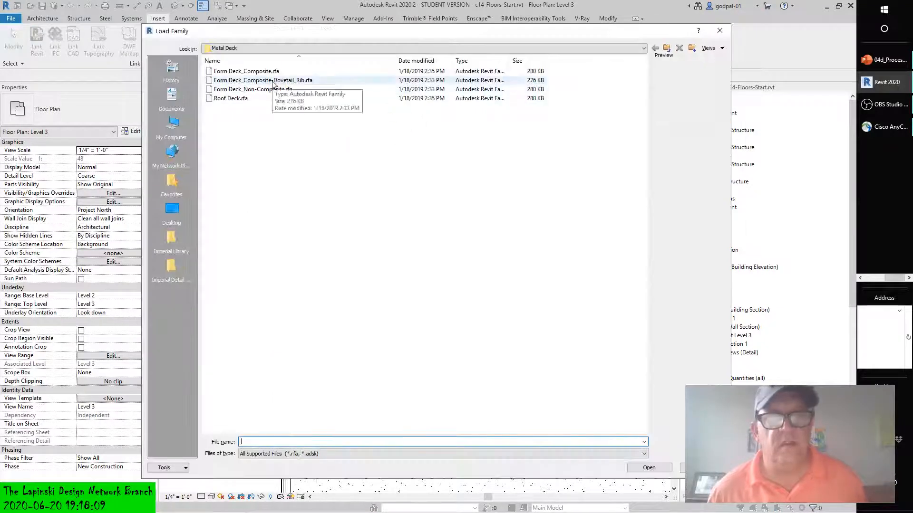
left_click(274, 81)
left_click(238, 89, "shift")
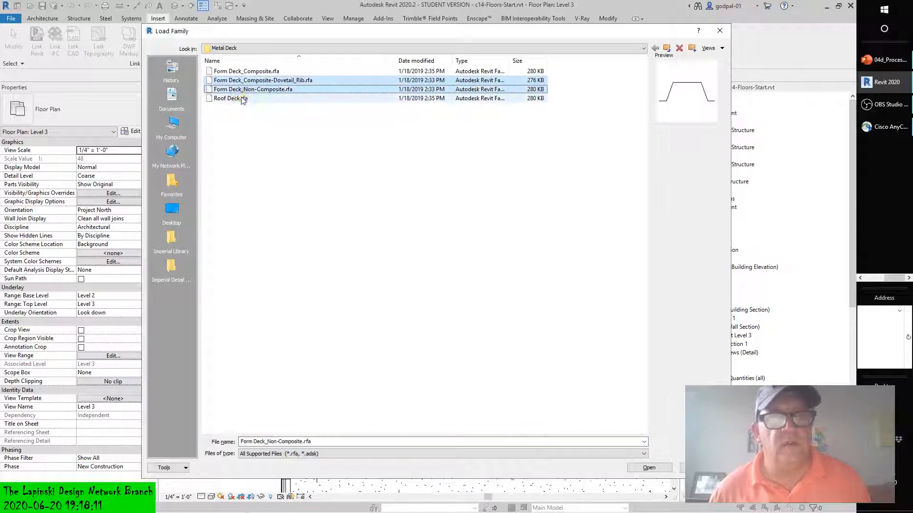
left_click(235, 98, "shift")
left_click(647, 467)
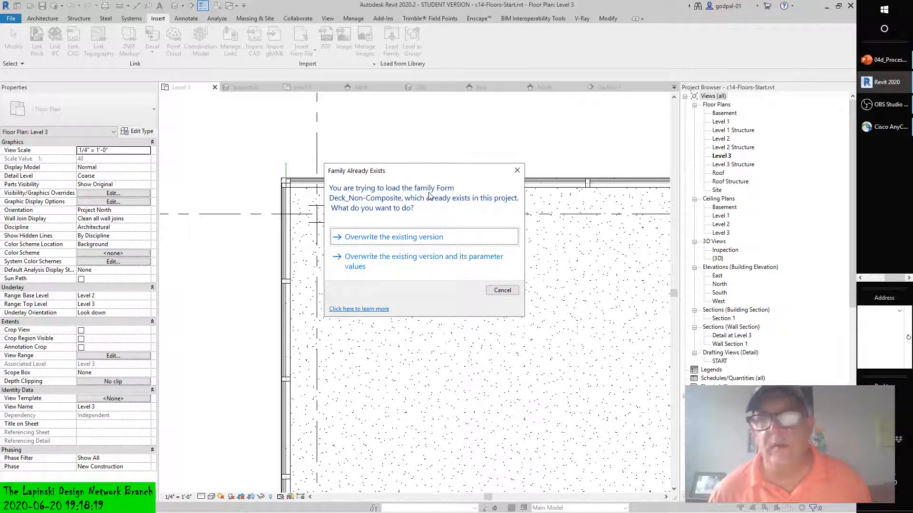
left_click(502, 290)
- Check the deck profiles offered for the Structural Deck layer in the Level 3 floor's STRUCTURAL SLAB assembly
left_click(350, 253)
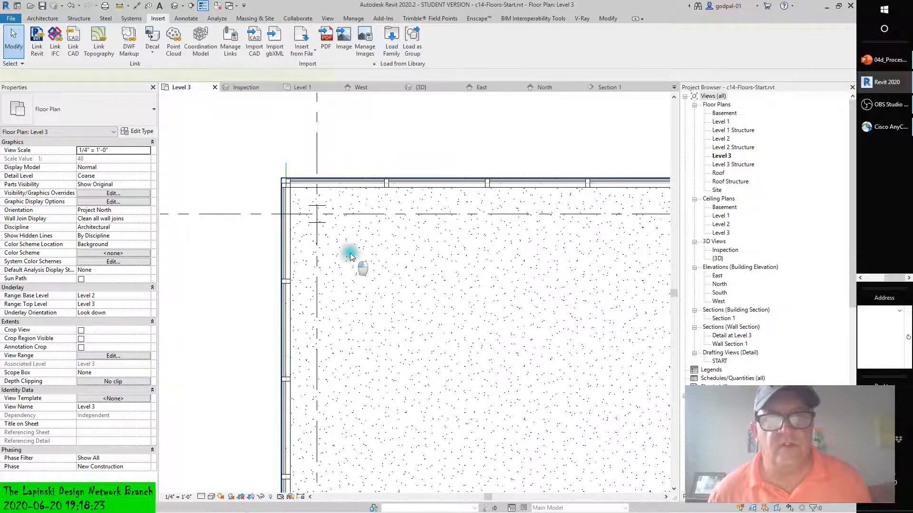
left_click(136, 134)
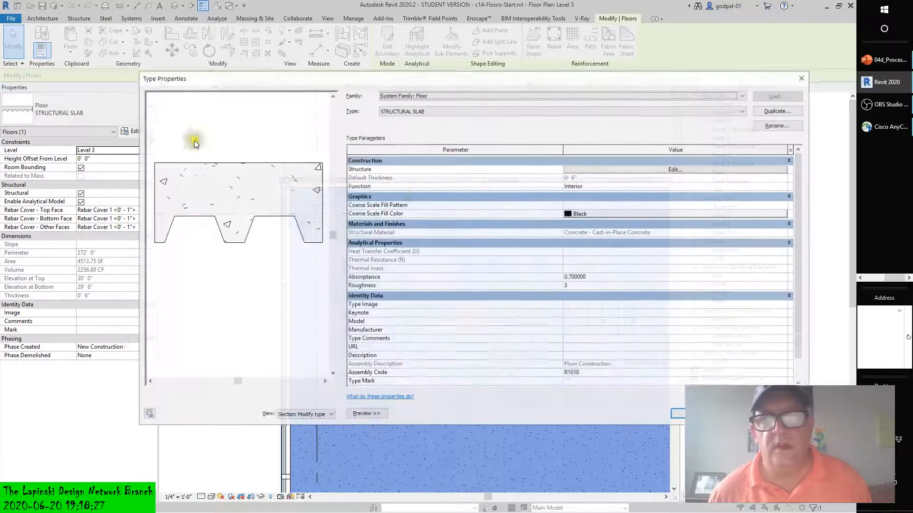
left_click(649, 169)
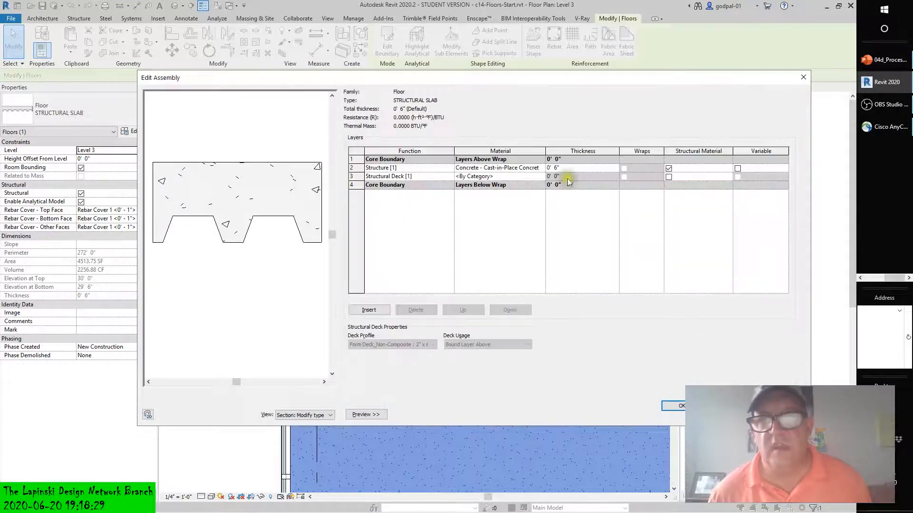
left_click(360, 176)
left_click(418, 344)
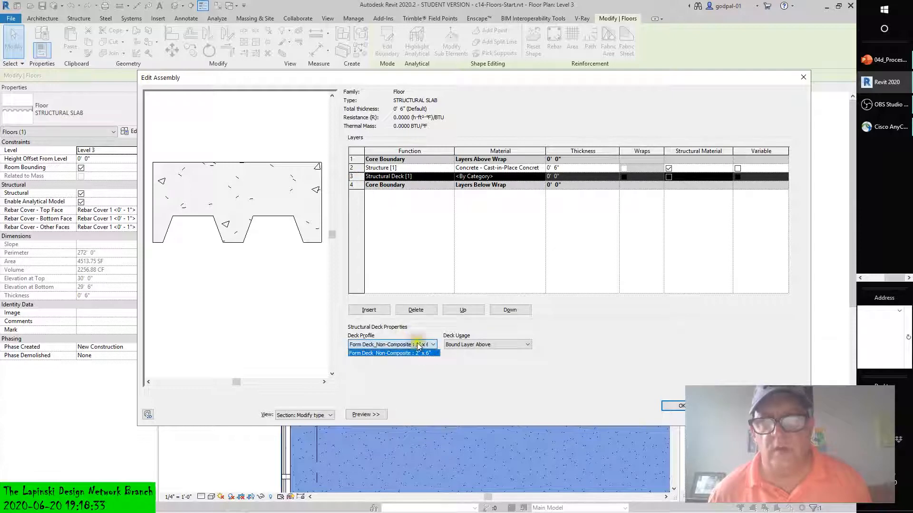
left_click(419, 344)
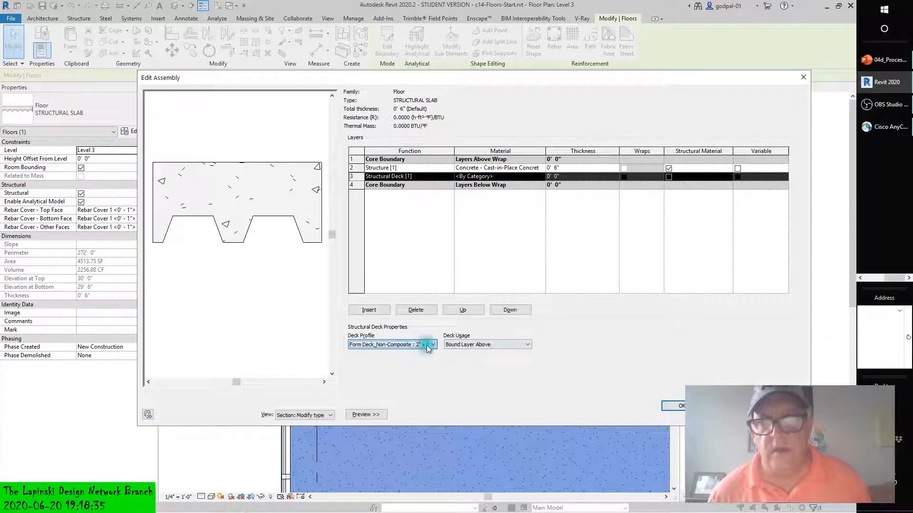
left_click(372, 315)
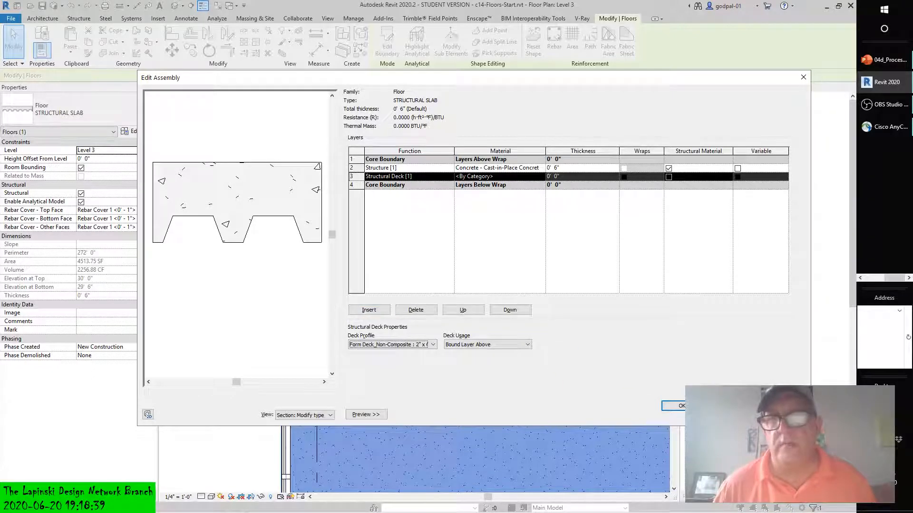
left_click(681, 405)
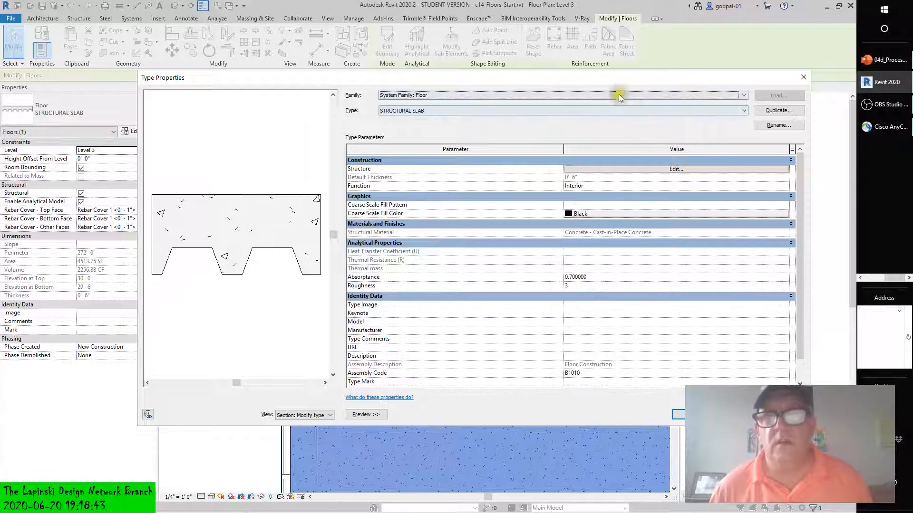
- Look through the available floor types, families and type parameters of the slab, then close its type properties without changes
left_click(606, 112)
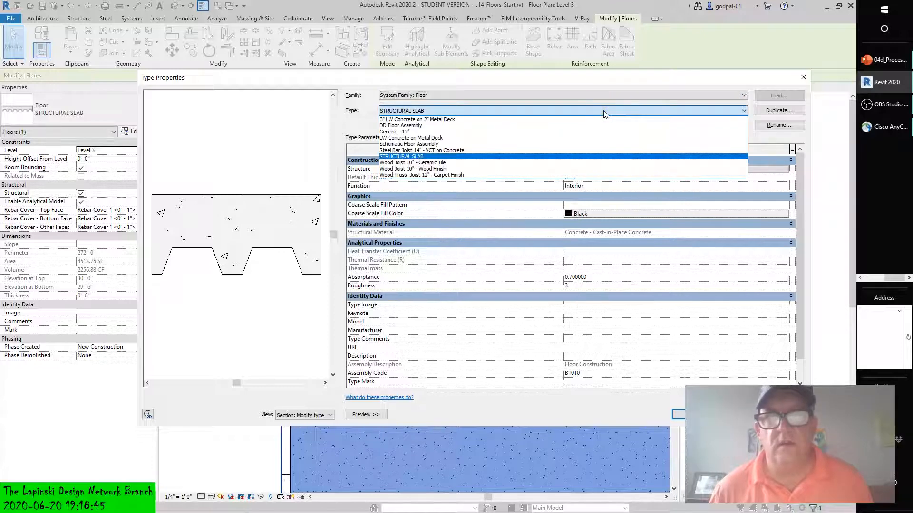
left_click(585, 93)
left_click(584, 93)
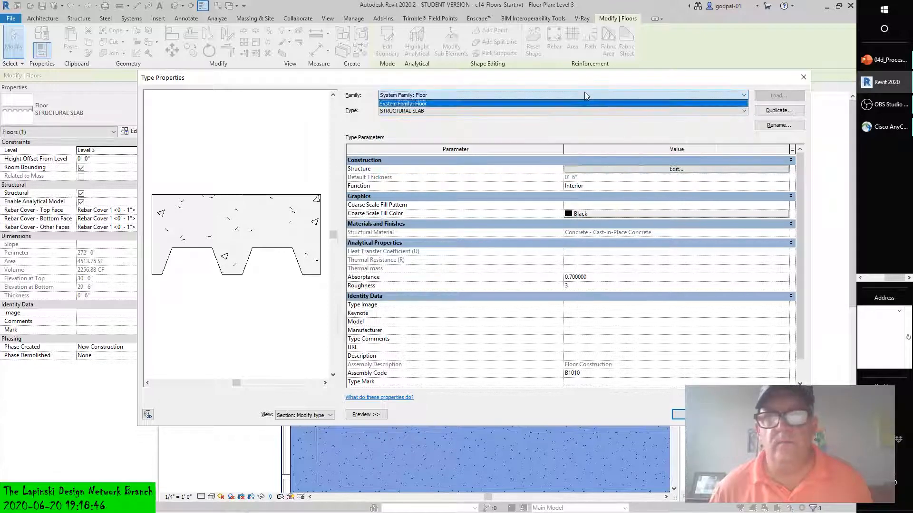
left_click(590, 125)
scroll(536, 291, "down", 1)
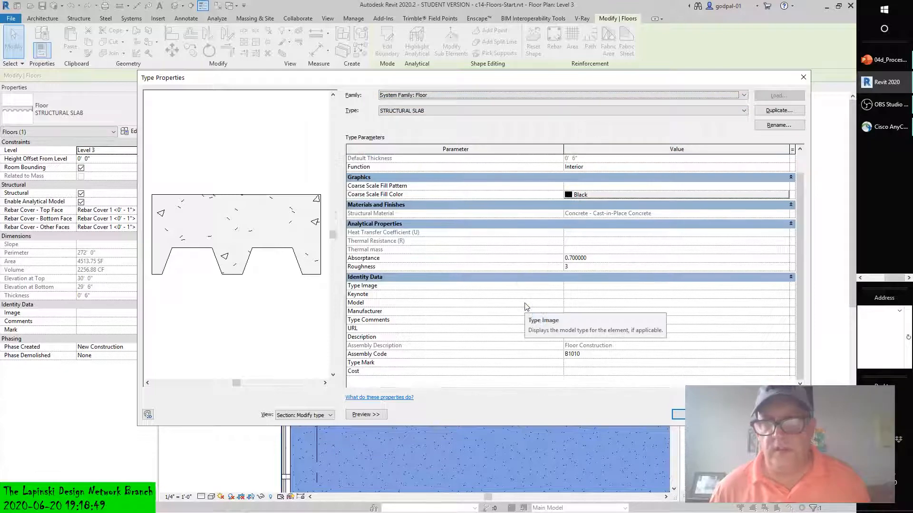
left_click(737, 415)
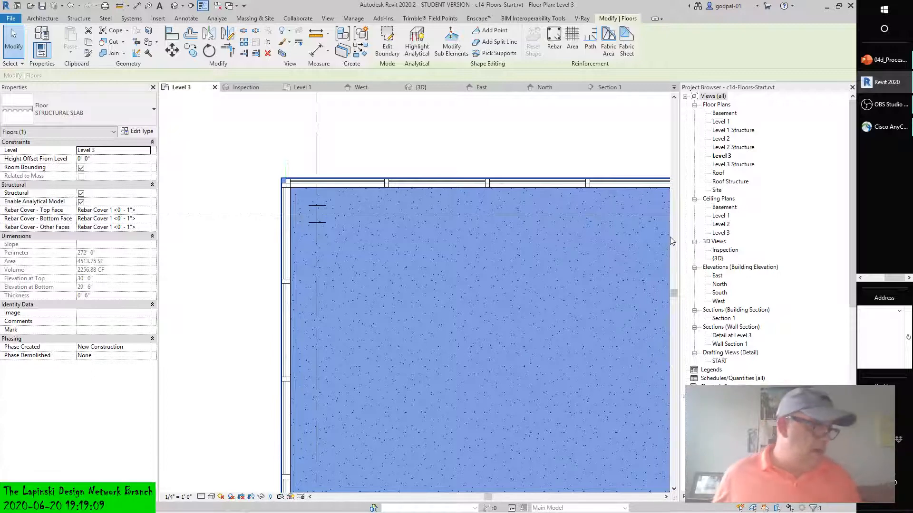
- Review the layers of the STRUCTURAL SLAB assembly once more and close the type settings
left_click(137, 131)
left_click(635, 169)
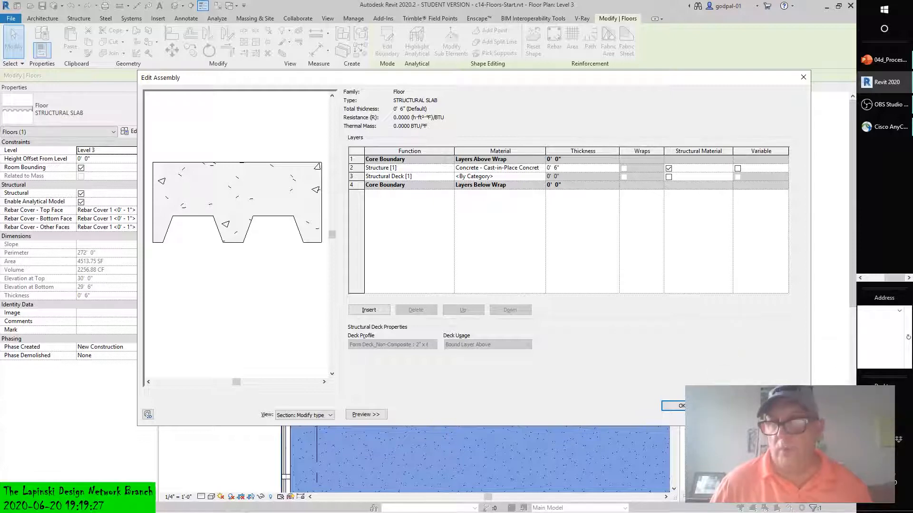
left_click(679, 406)
left_click(689, 415)
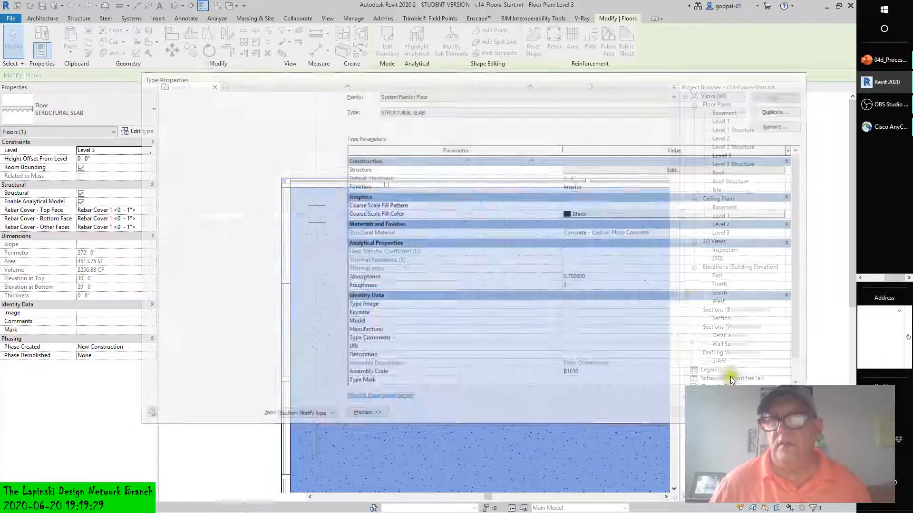
- Open the Wall Section 1 view, inspect the floor edge at Level 1 and clear the slab selection
scroll(539, 185, "down", 3)
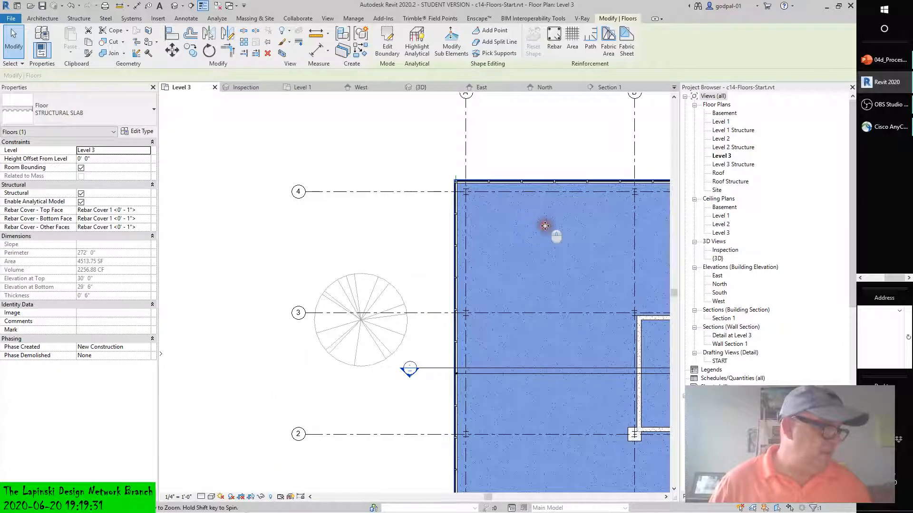
middle_click_drag(546, 225, 428, 221)
middle_click_drag(484, 206, 441, 212)
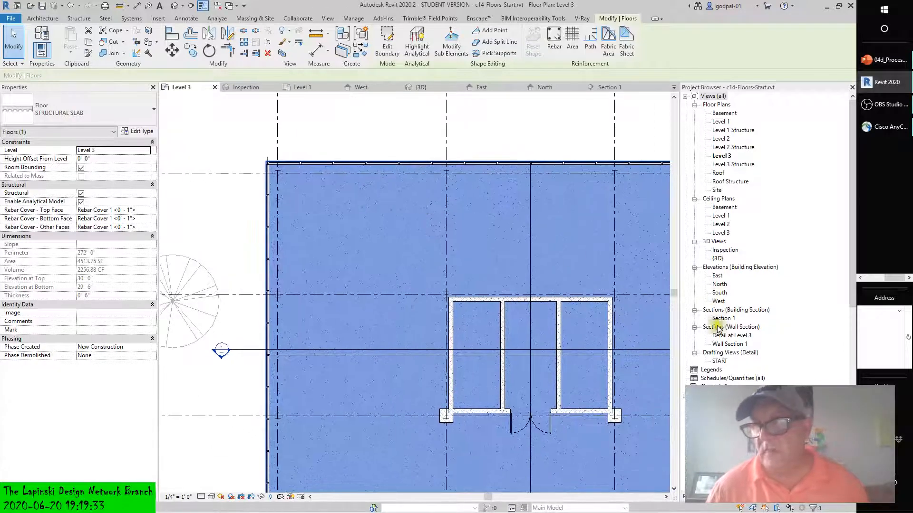
left_click(719, 345)
double_click(719, 345)
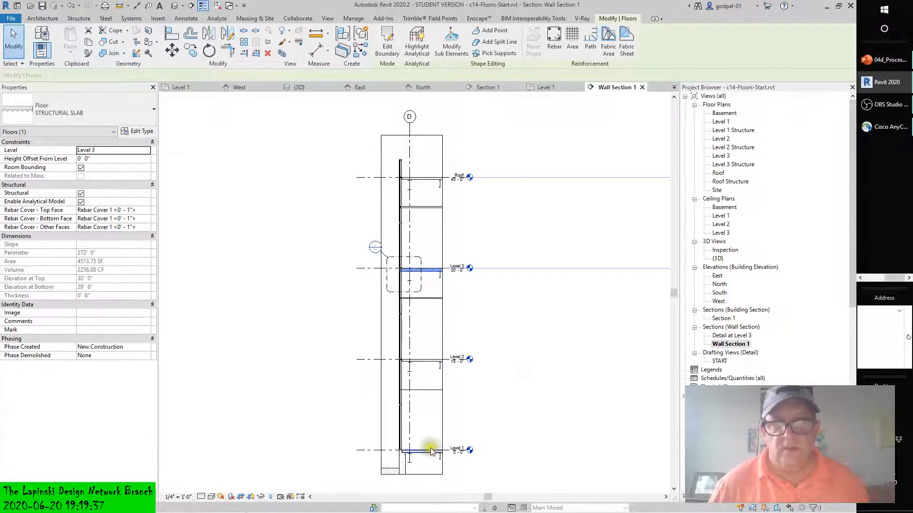
scroll(405, 458, "up", 2)
scroll(405, 458, "up", 4)
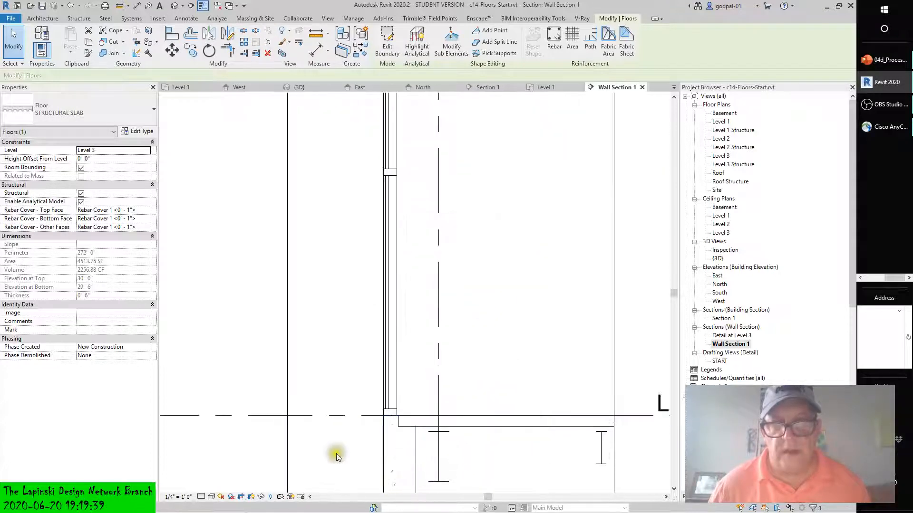
scroll(320, 445, "up", 2)
scroll(320, 445, "down", 7)
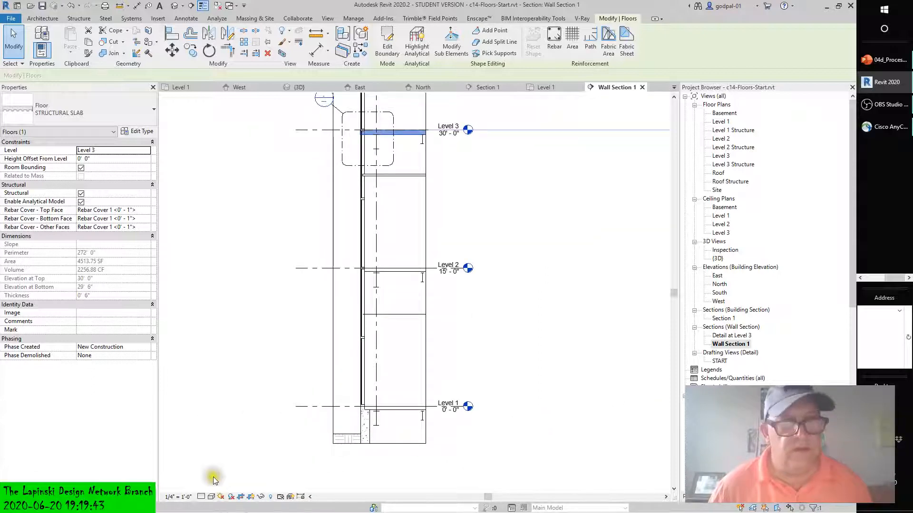
left_click(241, 385)
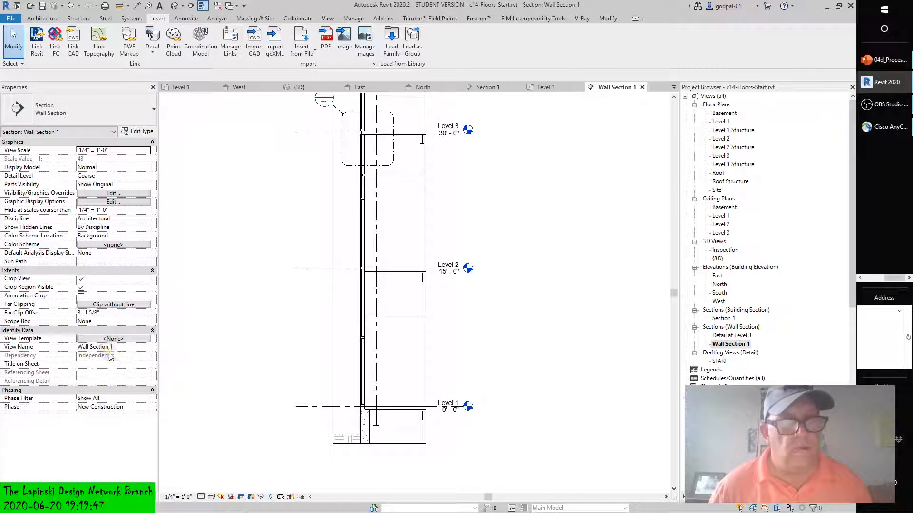
- Set the detail level of Wall Section 1 to Fine and show the slab edge at Level 3
scroll(364, 125, "up", 2)
scroll(364, 125, "up", 4)
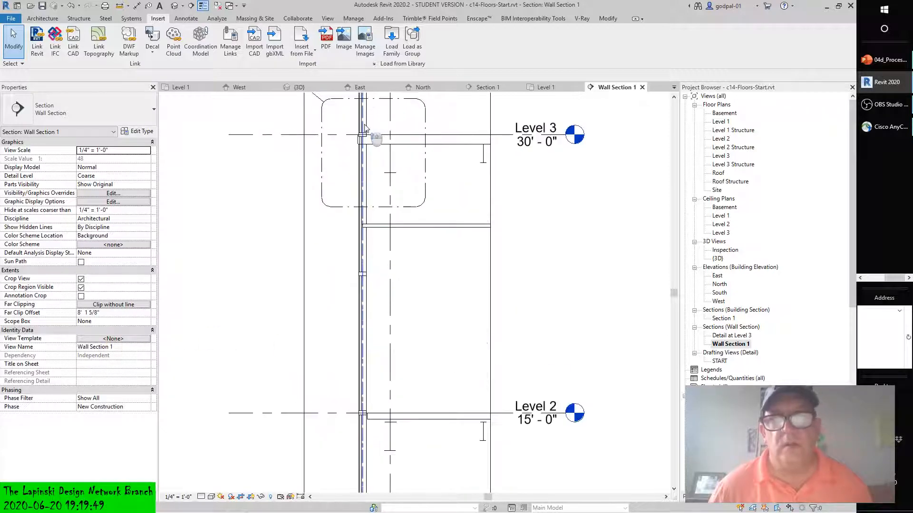
scroll(326, 181, "up", 2)
middle_click_drag(326, 182, 276, 356)
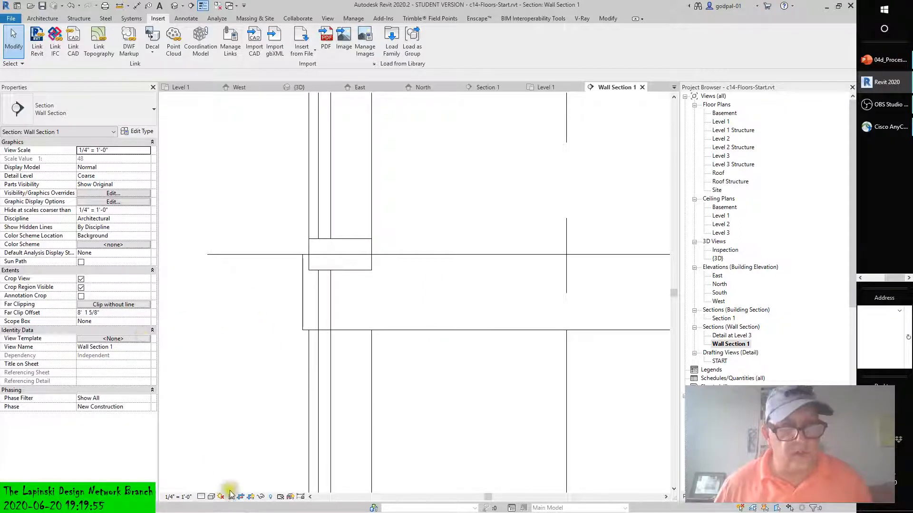
left_click(212, 497)
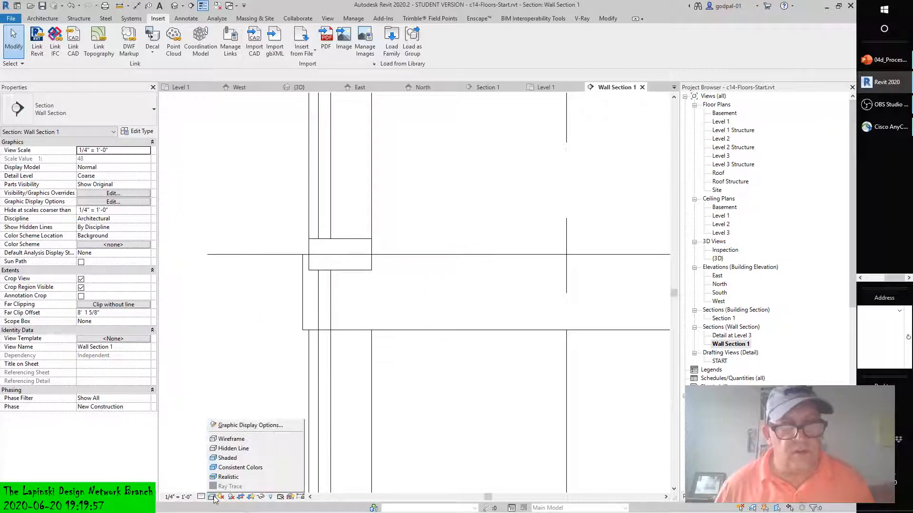
left_click(201, 497)
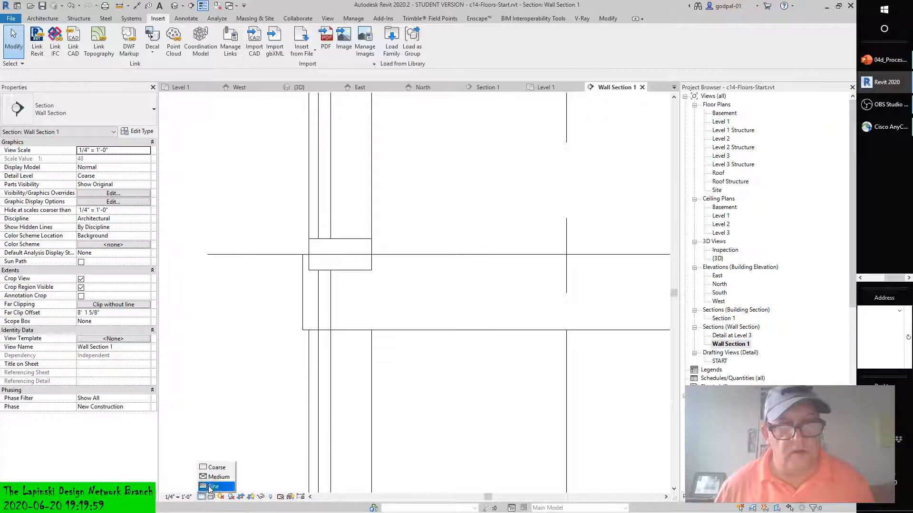
left_click(211, 486)
scroll(238, 435, "up", 5)
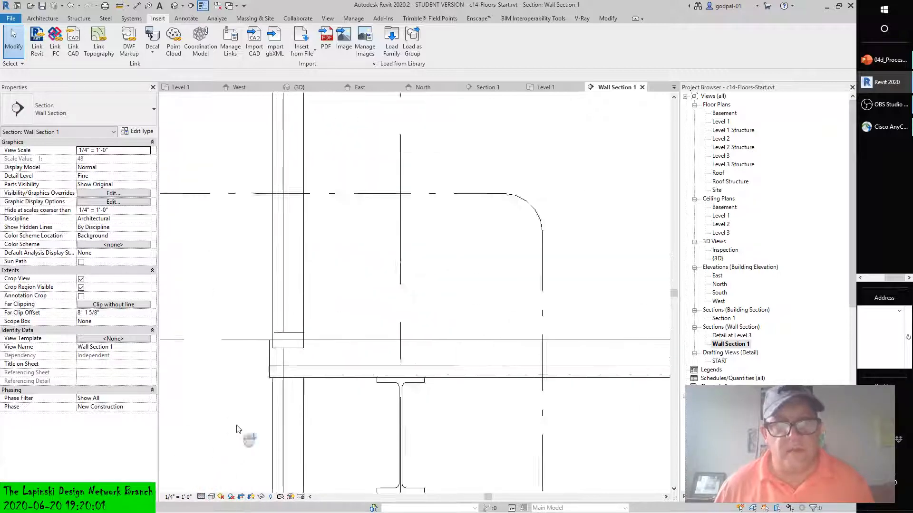
- Compare the Level 3 slab edge at Medium and Coarse detail levels, then return Wall Section 1 to Fine
middle_click_drag(274, 347, 291, 301)
left_click(201, 497)
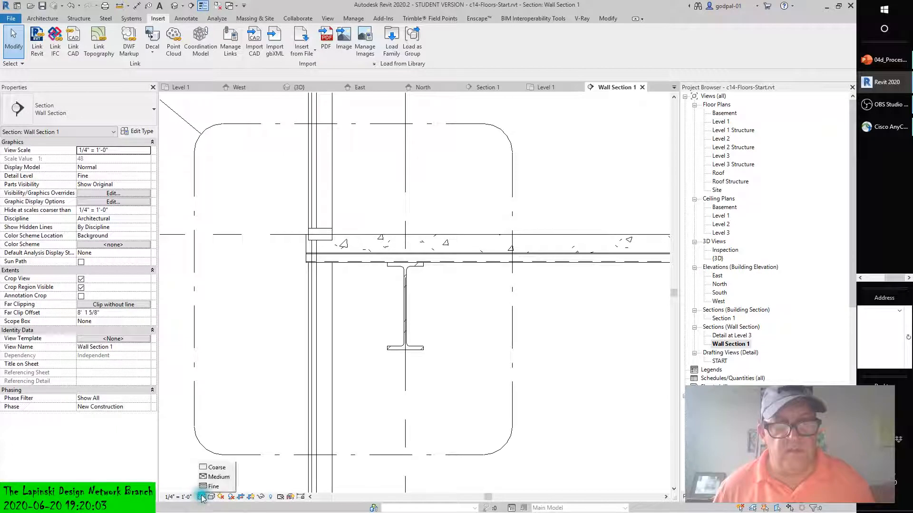
left_click(216, 477)
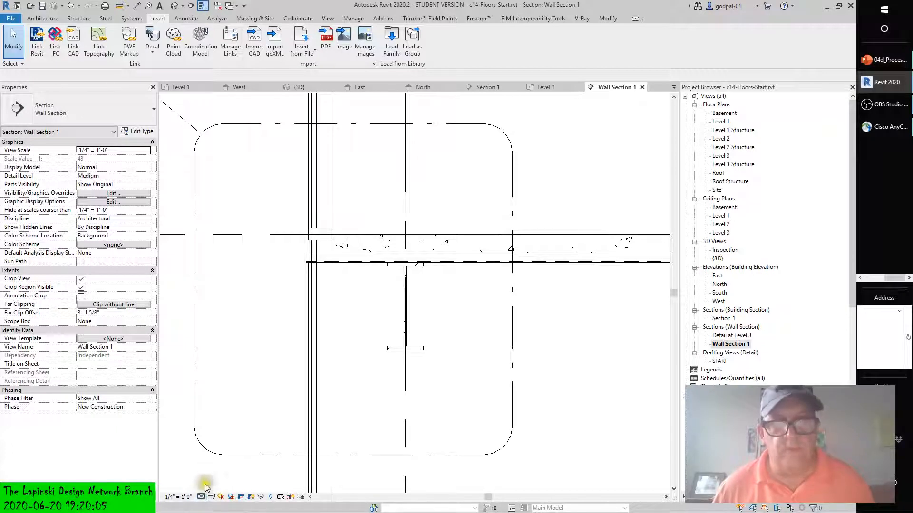
left_click(201, 496)
left_click(211, 466)
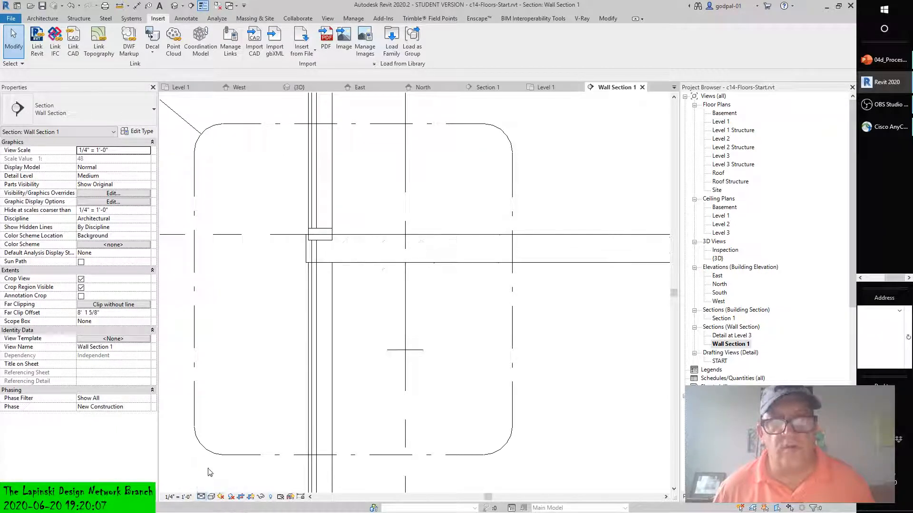
left_click(202, 497)
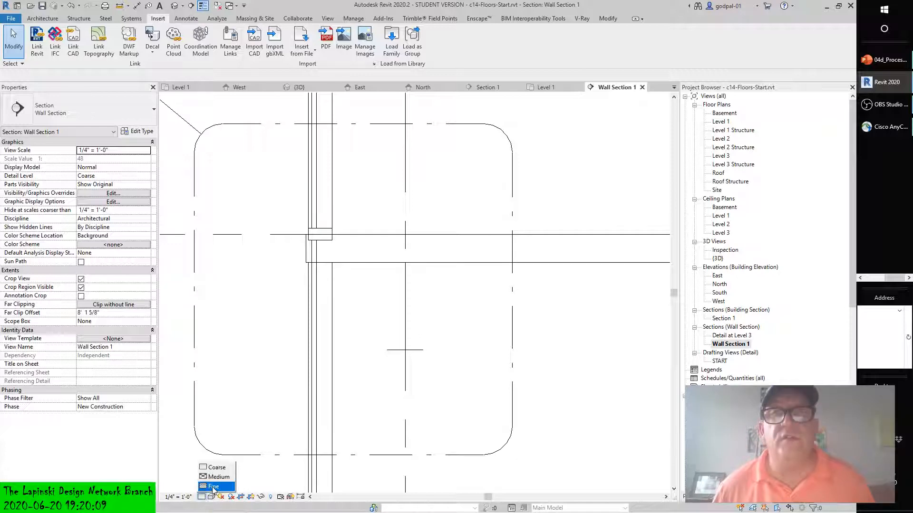
left_click(213, 486)
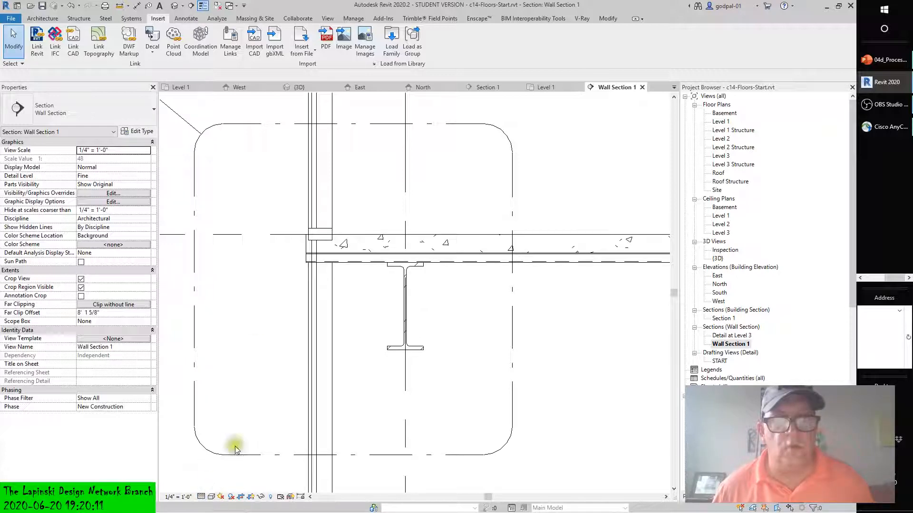
- Select the Level 3 slab, review its STRUCTURAL SLAB type properties and layer assembly, and close them without changes
scroll(309, 261, "up", 4)
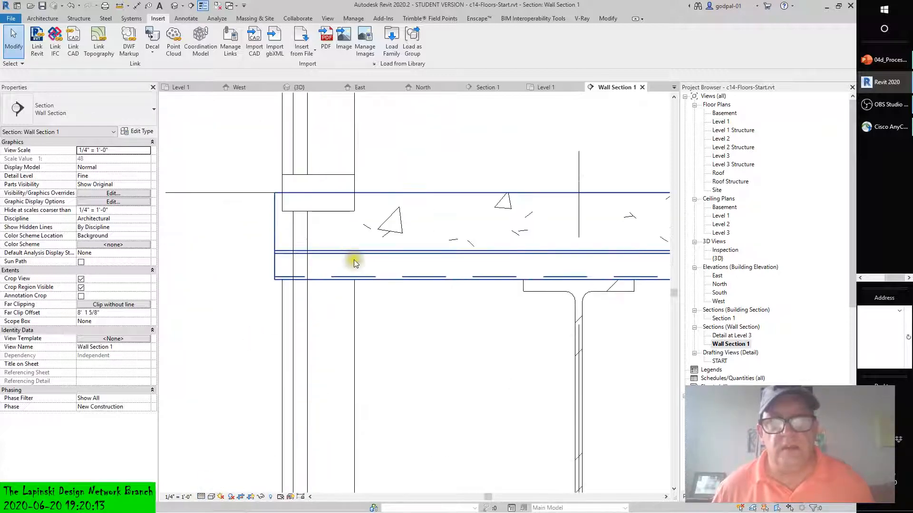
left_click(385, 214)
scroll(385, 213, "down", 5)
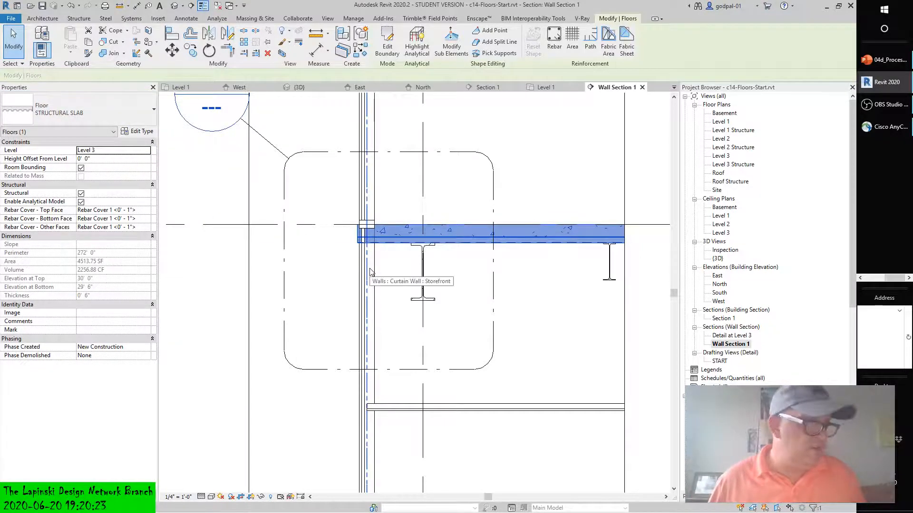
left_click(144, 133)
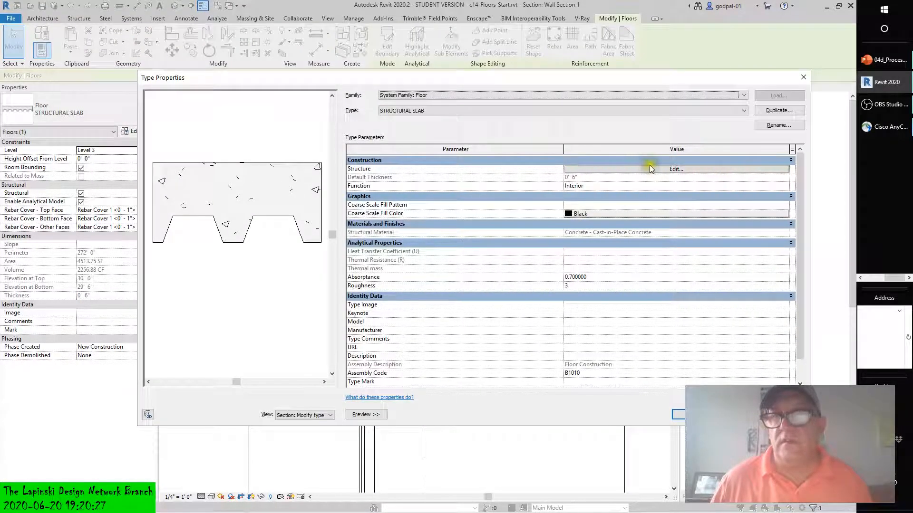
left_click(659, 171)
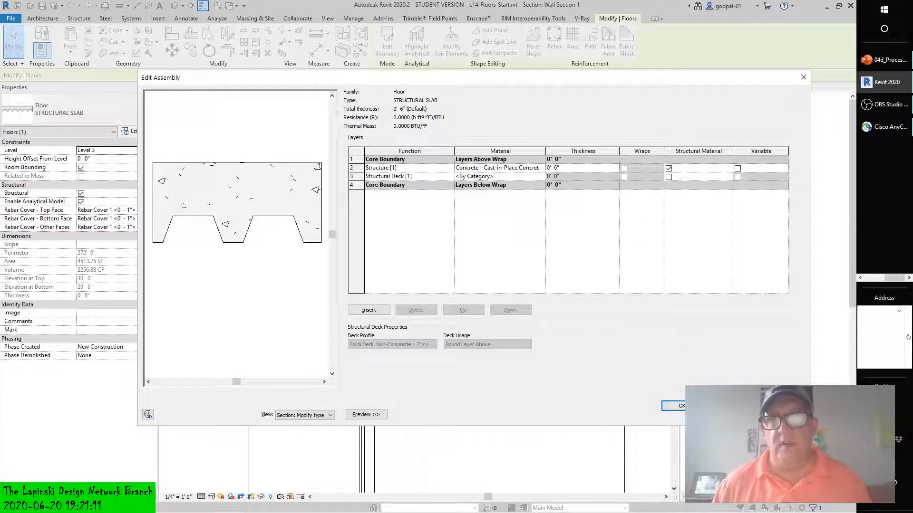
key("Return")
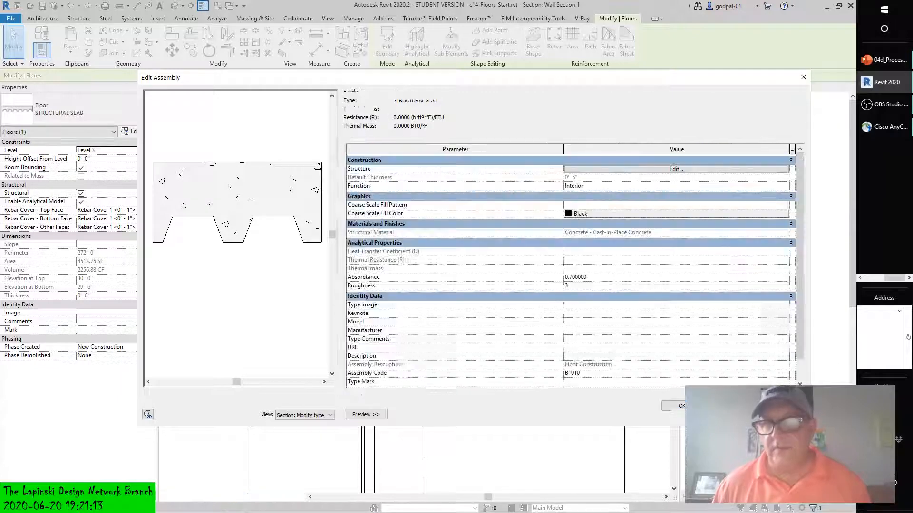
key("Return")
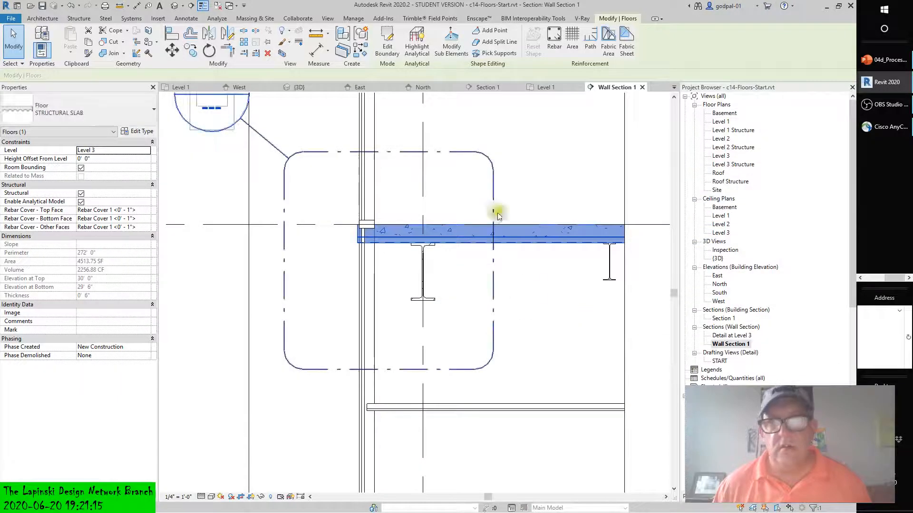
- Open the Detail at Level 3 view from its callout in Wall Section 1 and frame the slab edge
left_click(483, 158)
right_click(482, 156)
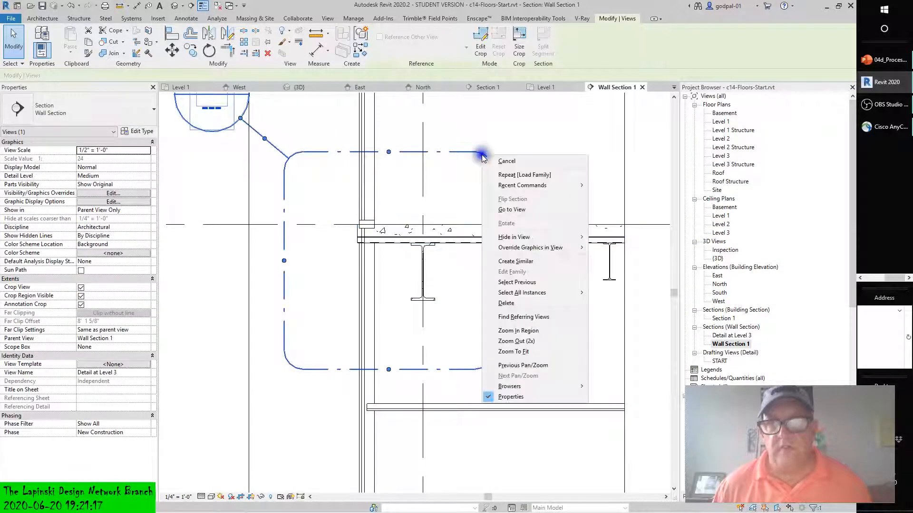
left_click(510, 210)
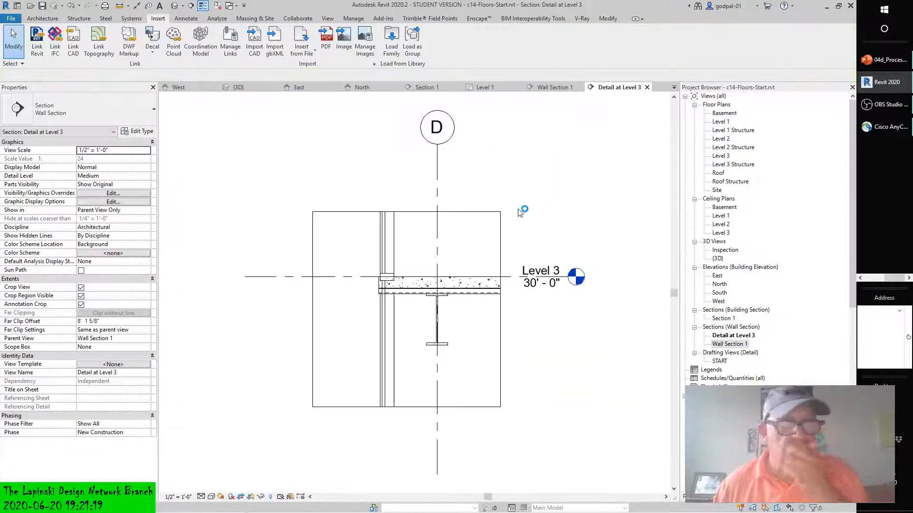
scroll(424, 326, "up", 5)
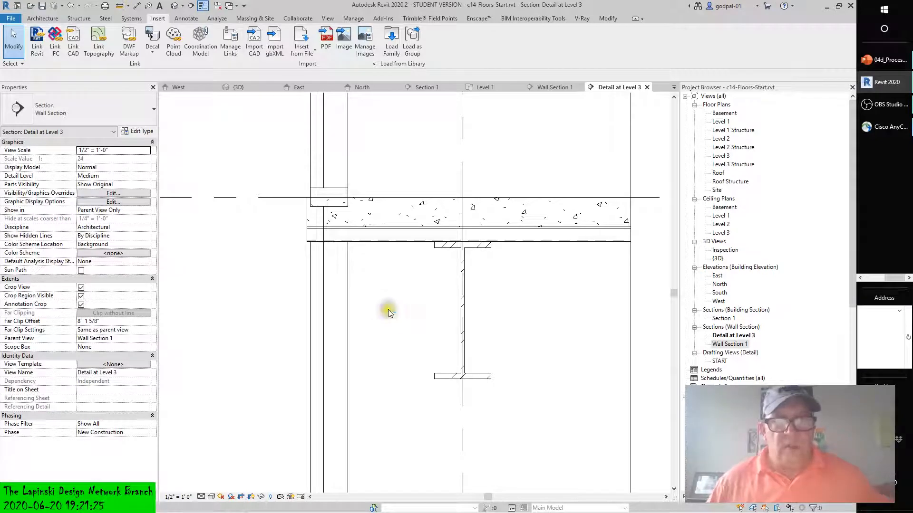
mouse_move(389, 310)
middle_mouse_down()
mouse_move(394, 381)
mouse_move(405, 379)
middle_mouse_up()
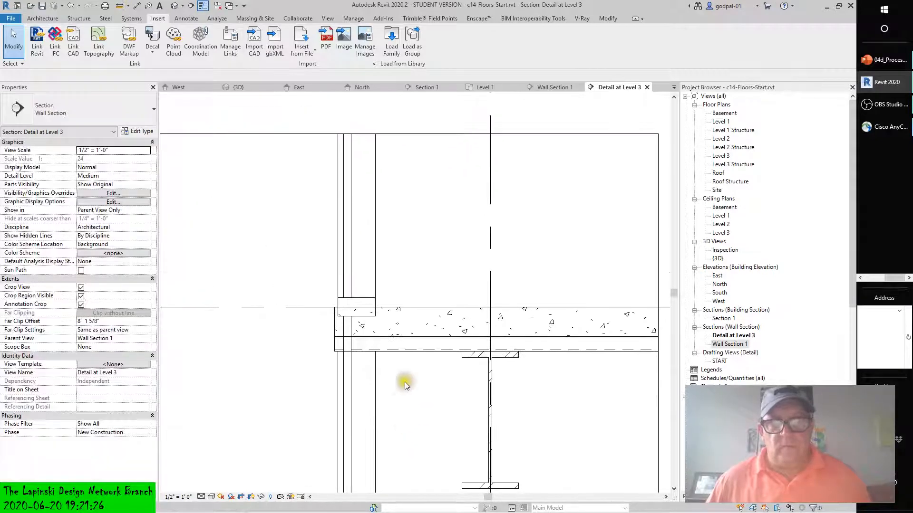
- Add an aligned dimension from the Storefront curtain wall's centerline to the outer glass face, just below the Level 3 slab
left_click(371, 253)
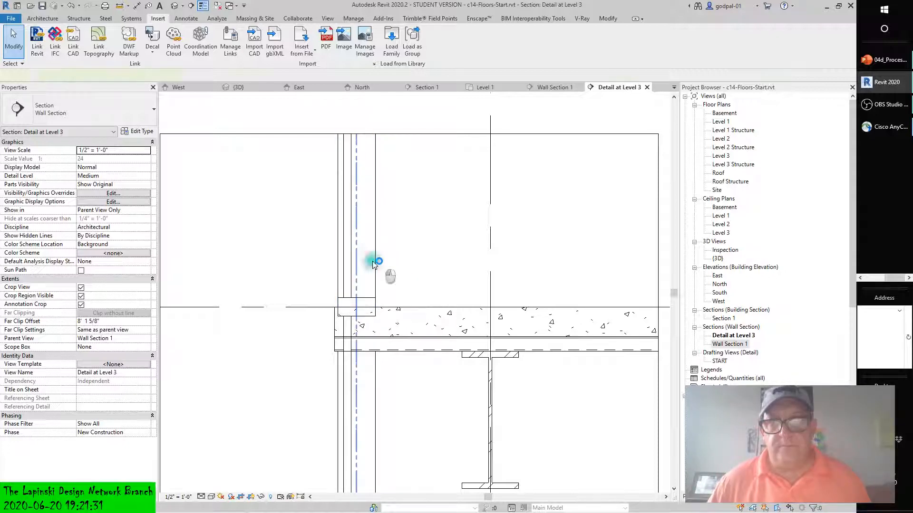
left_click(373, 265)
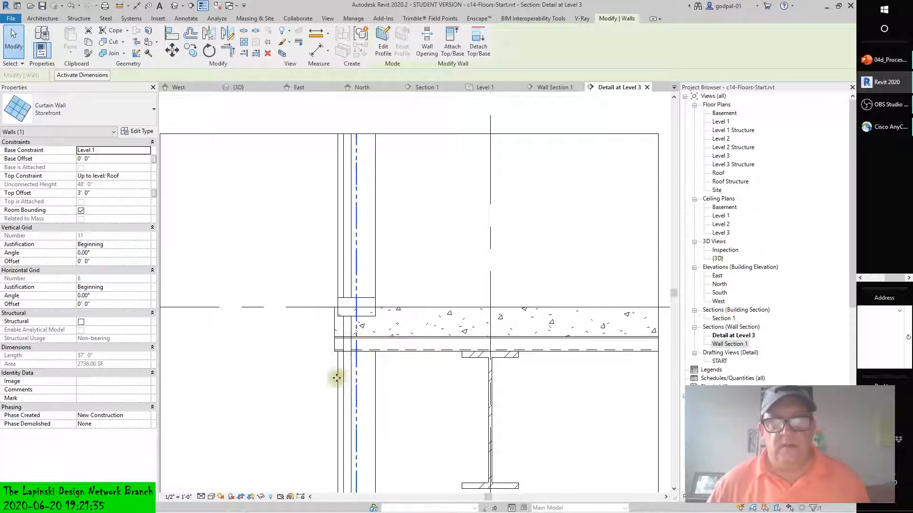
scroll(277, 397, "up", 2)
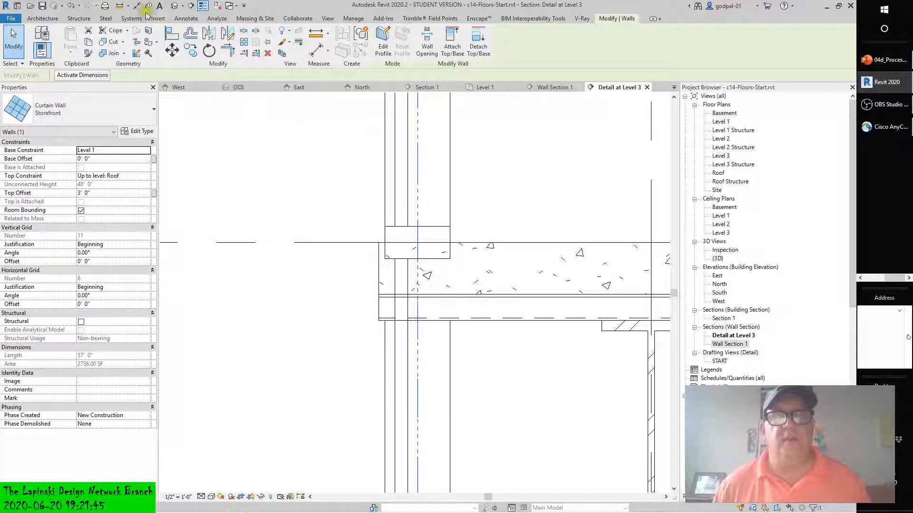
left_click(183, 19)
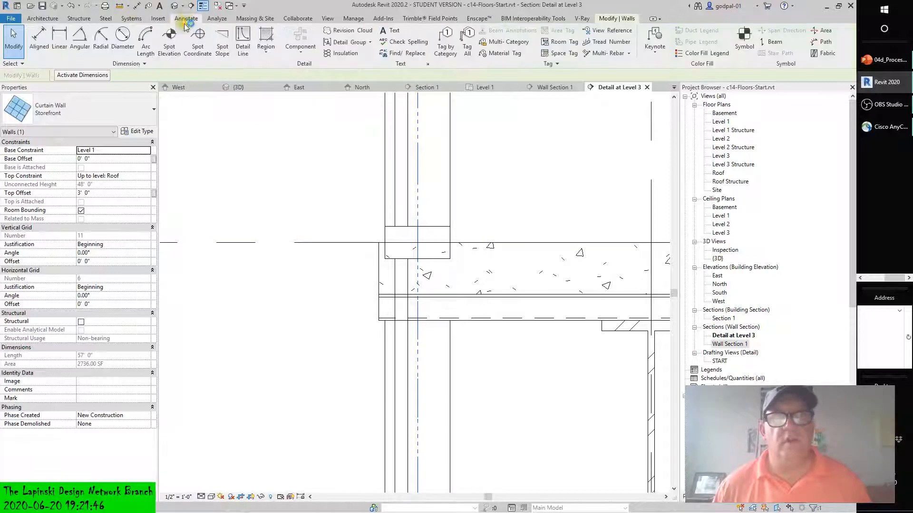
left_click(40, 41)
left_click(418, 358)
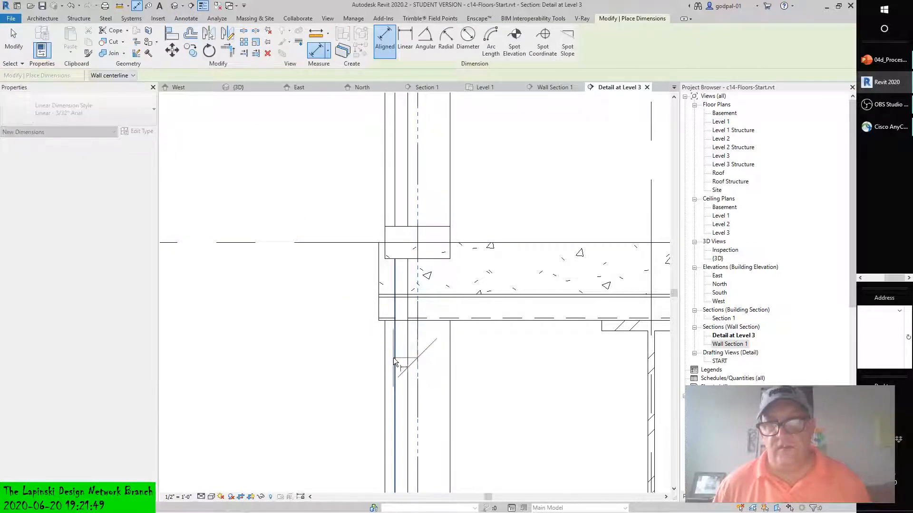
left_click(395, 362)
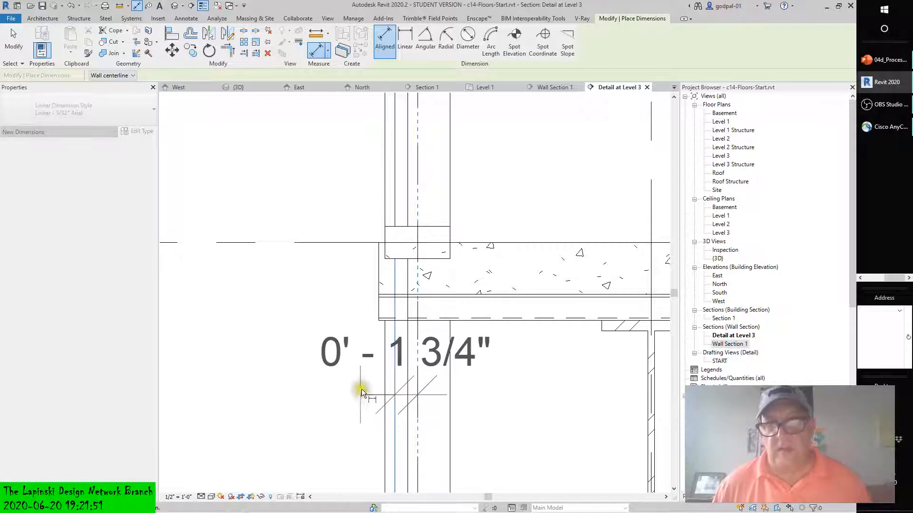
left_click(566, 370)
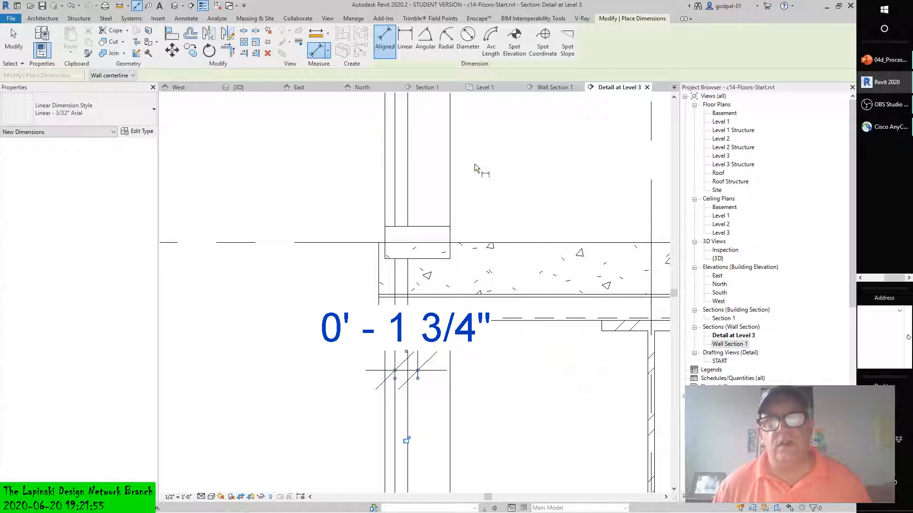
- Add aligned dimensions from the curtain wall centerline to the mullion's outer face and across the mullion's full depth
left_click(421, 406)
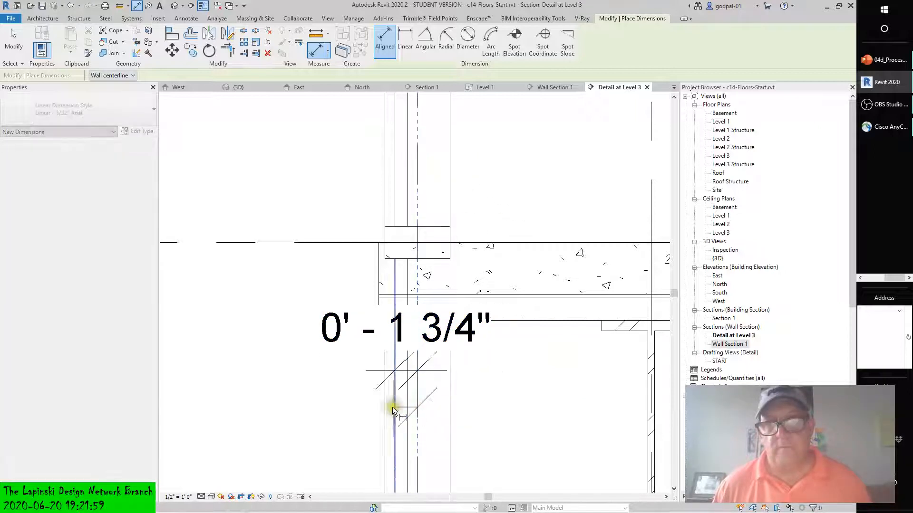
left_click(384, 407)
left_click(345, 427)
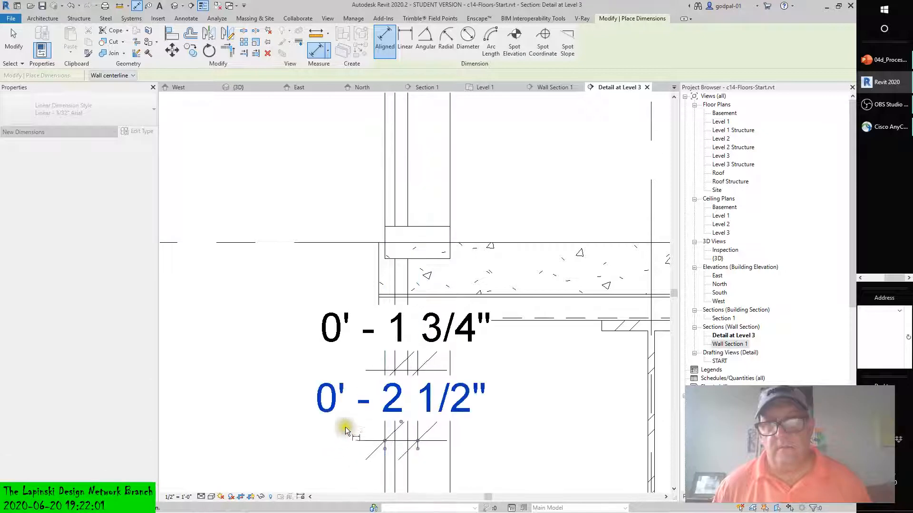
scroll(345, 427, "down", 2)
left_click(424, 347)
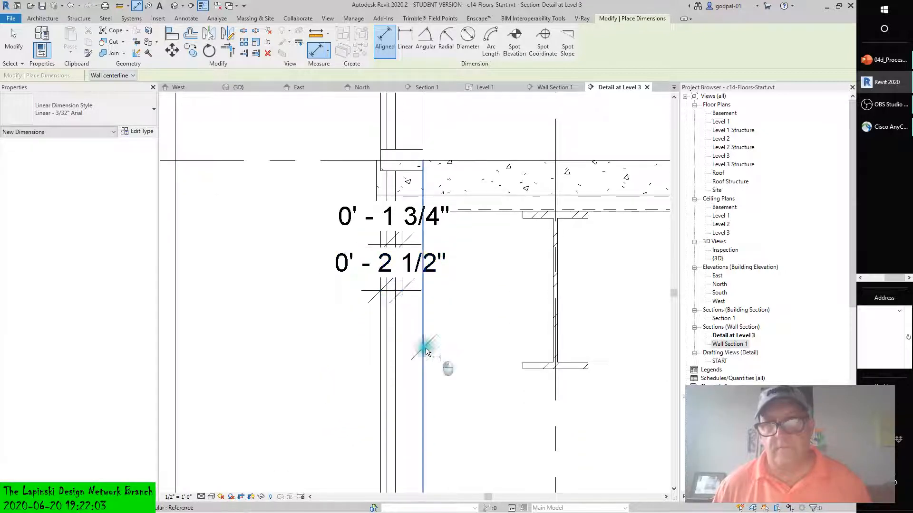
left_click(381, 351)
left_click(372, 390)
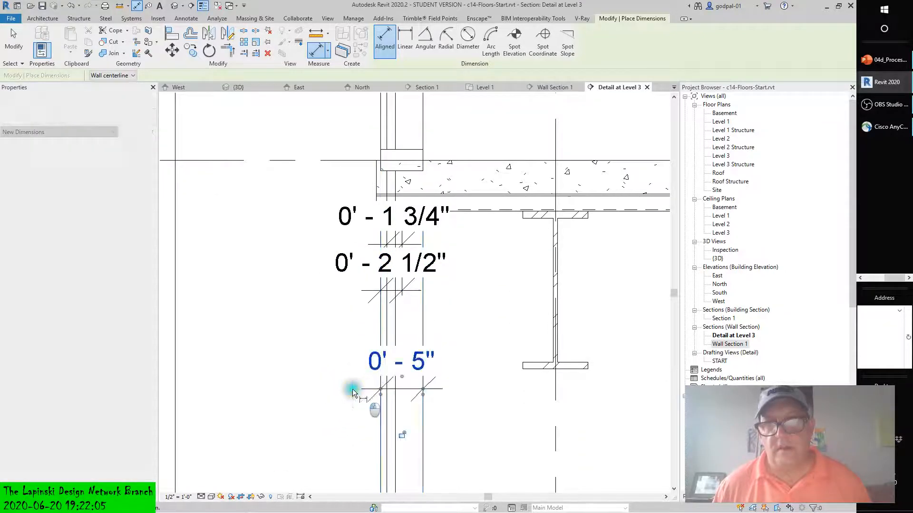
- Place a second aligned dimension across the mullion's full depth, below the existing one, and end dimensioning
left_click(186, 19)
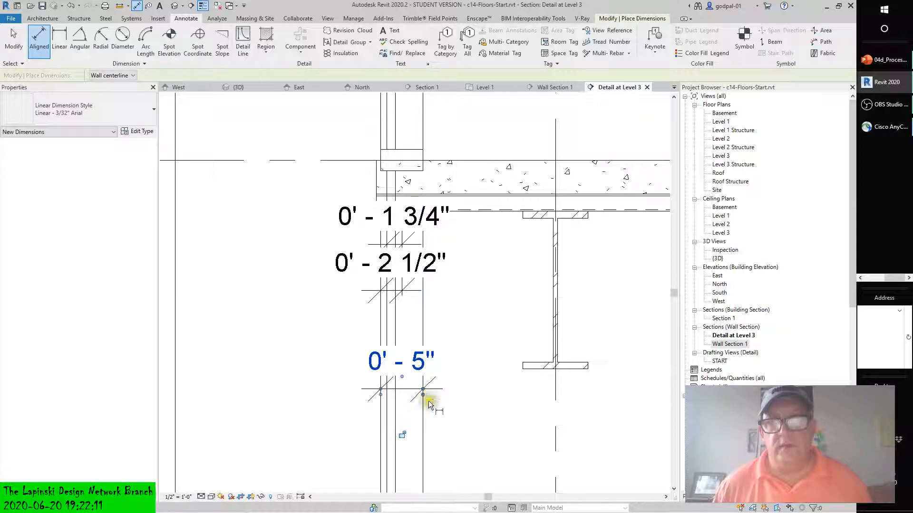
left_click(424, 428)
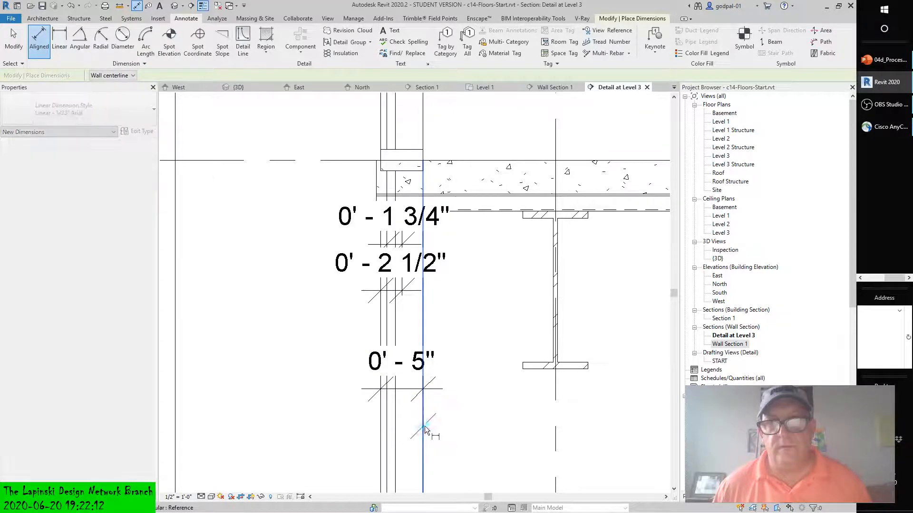
left_click(381, 427)
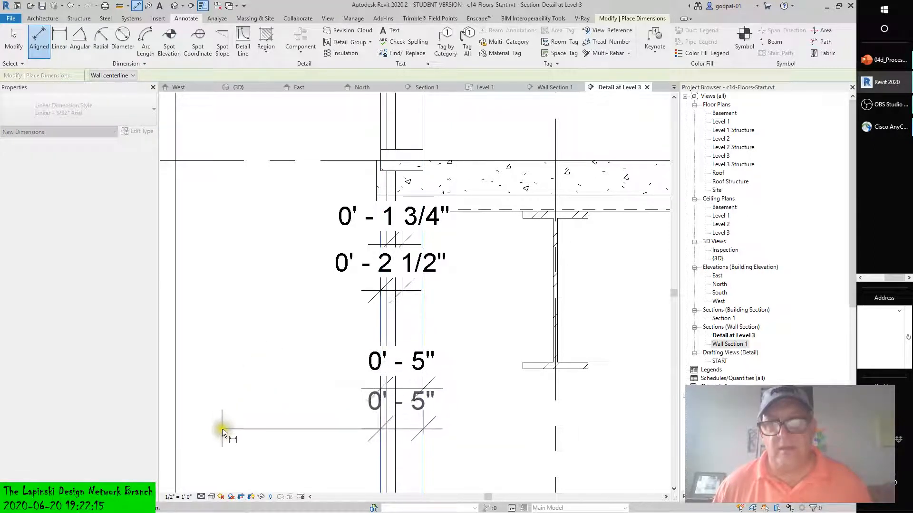
left_click(220, 450)
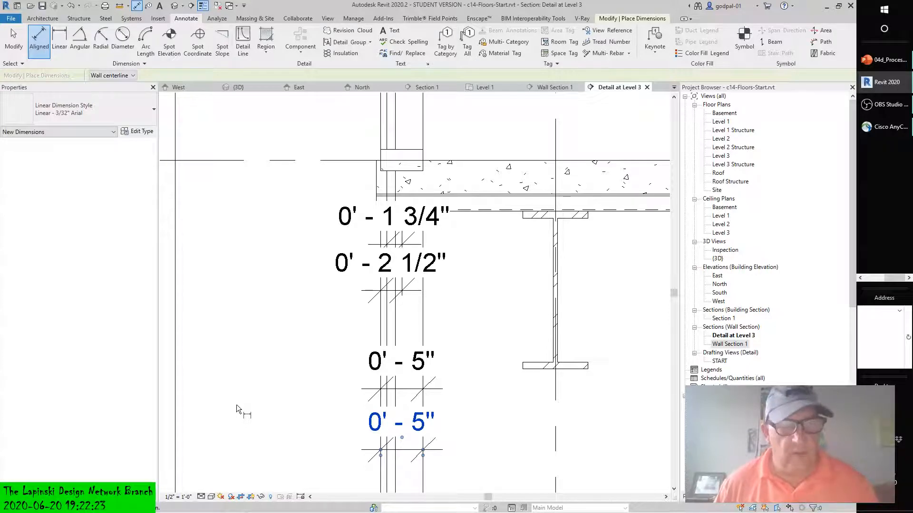
key("Escape")
key("Escape")
- Set the scale of the Detail at Level 3 view to 1/8" = 1'-0"
scroll(235, 404, "down", 2)
scroll(245, 404, "down", 3)
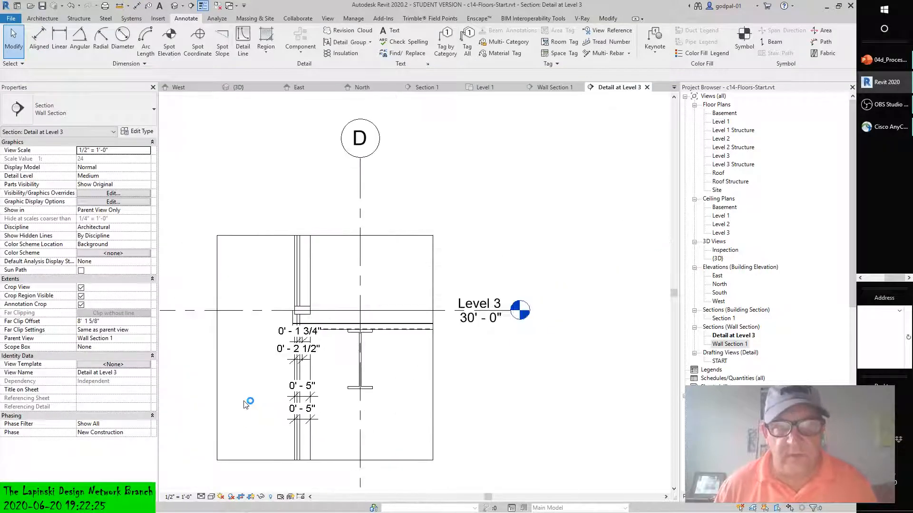
scroll(270, 374, "up", 2)
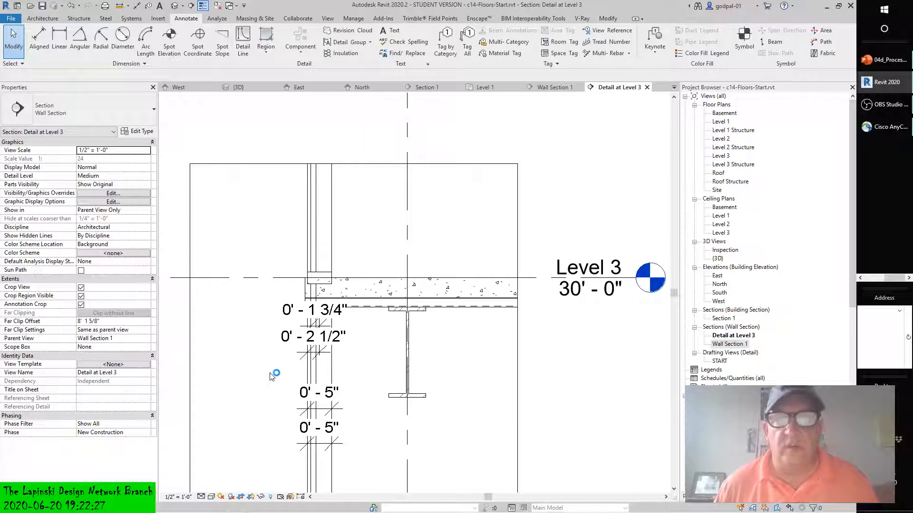
left_click(197, 441)
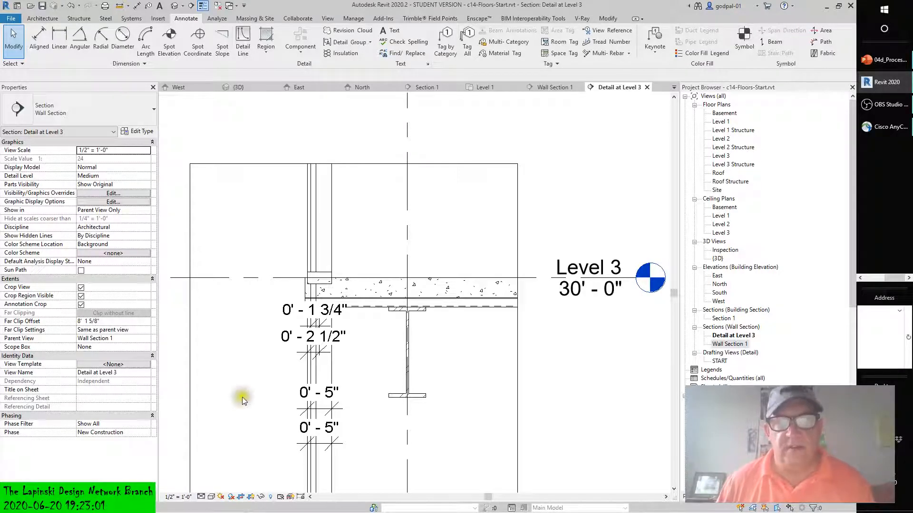
scroll(240, 399, "down", 1)
left_click(178, 496)
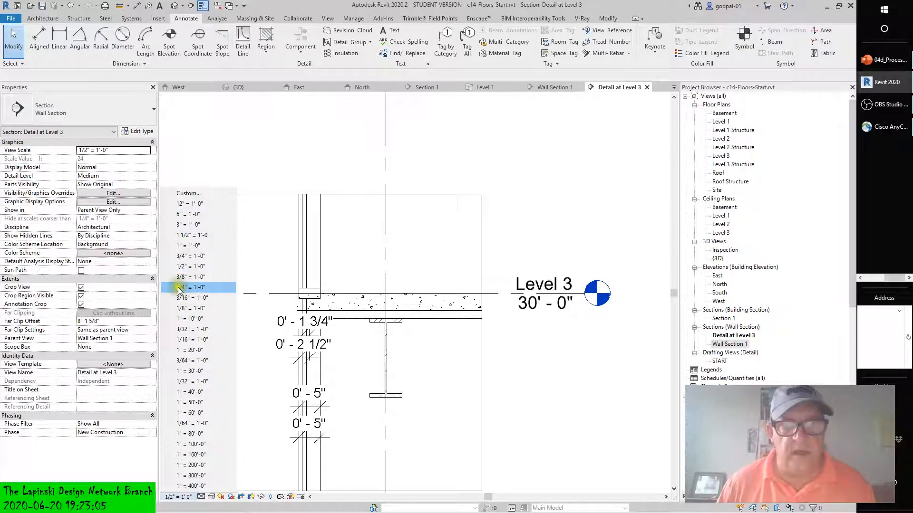
left_click(179, 309)
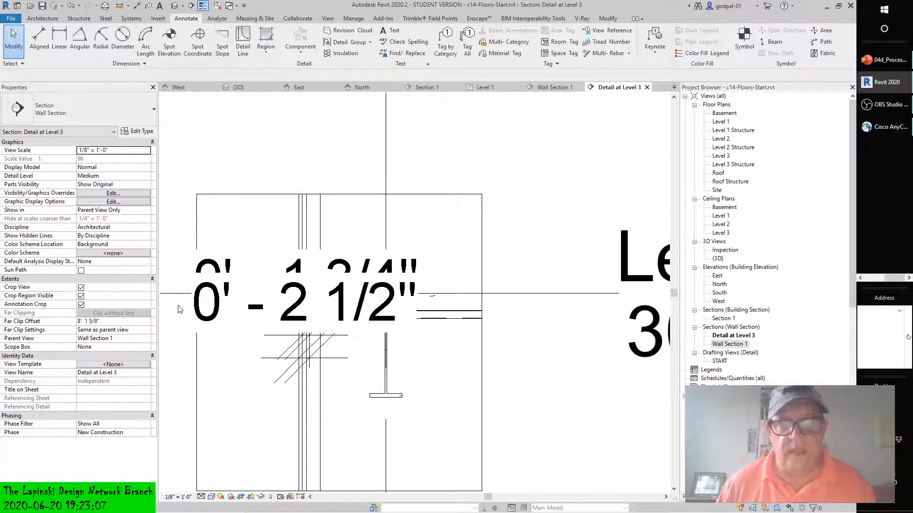
- Examine the type properties of the 0' - 2 1/2" dimension's linear style and leave them without making changes
left_click(215, 320)
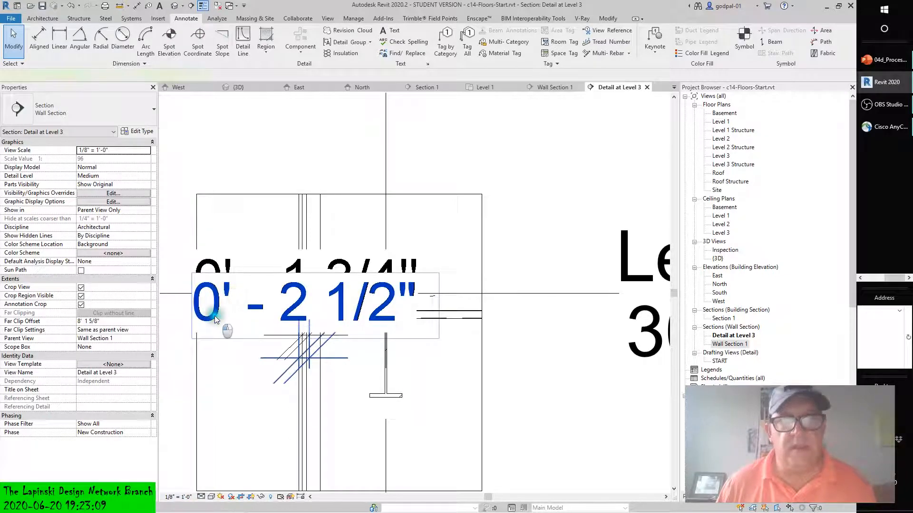
left_click(146, 131)
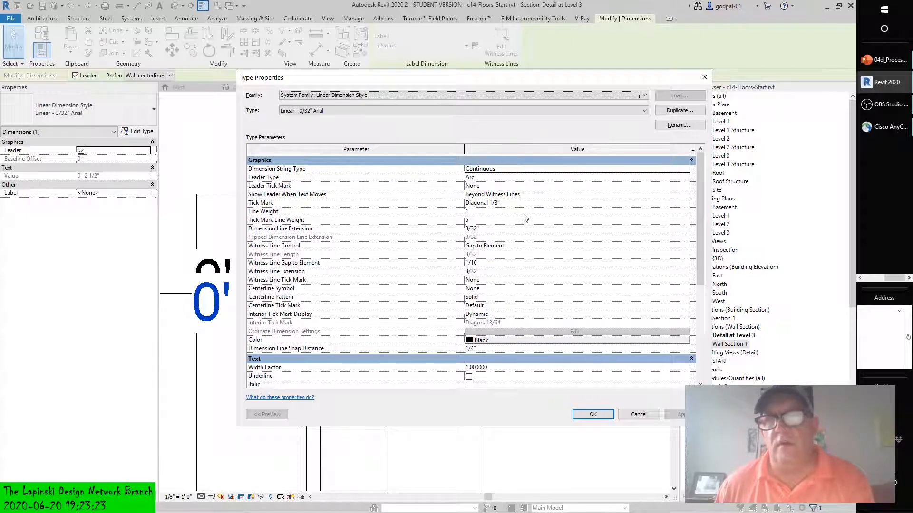
left_click(638, 415)
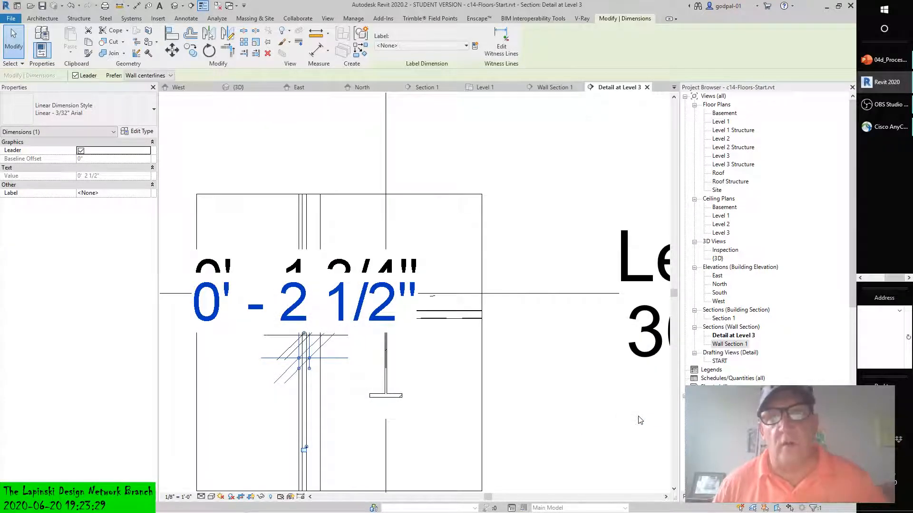
scroll(590, 414, "down", 2)
scroll(579, 412, "down", 1)
middle_click_drag(579, 412, 544, 286)
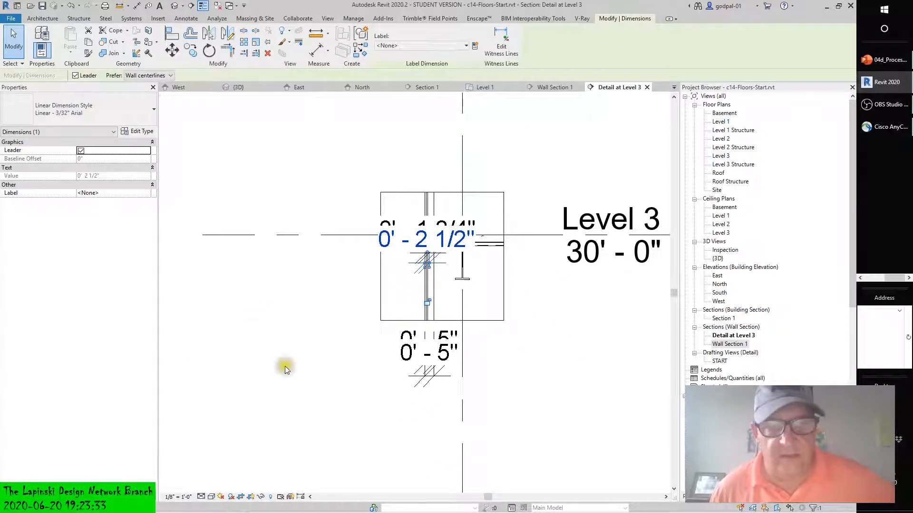
- Set the scale of the Detail at Level 3 view to 1/16" = 1'-0"
left_click(178, 496)
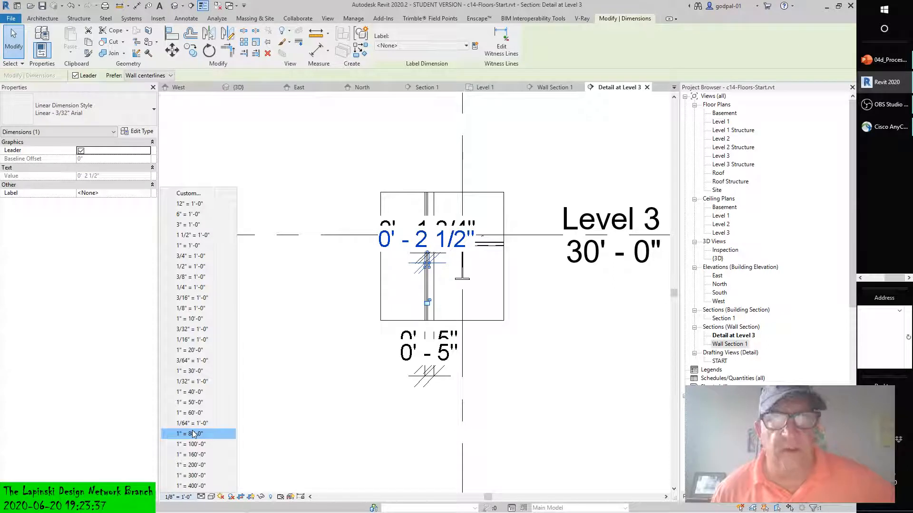
left_click(186, 308)
left_click(178, 497)
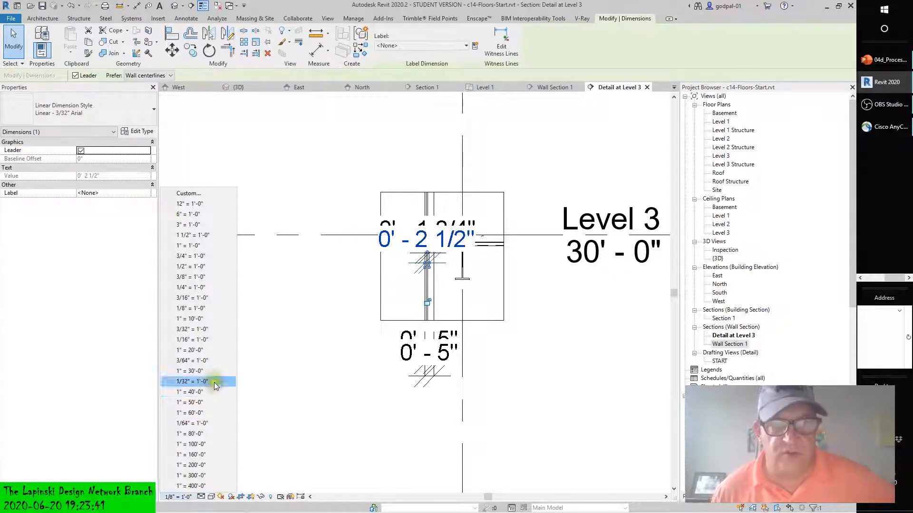
left_click(203, 341)
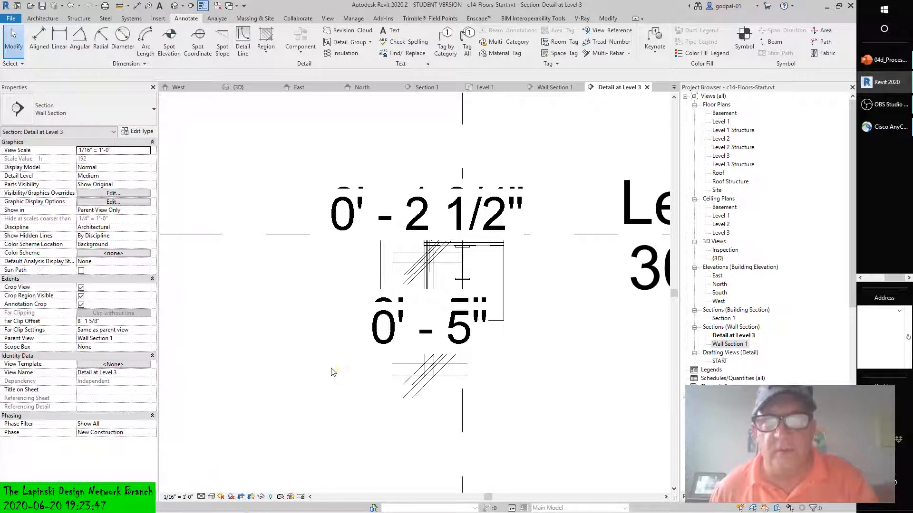
- Set the Detail at Level 3 view scale to 3" = 1'-0" and inspect the dimension text along the mullion below the slab
left_click(183, 497)
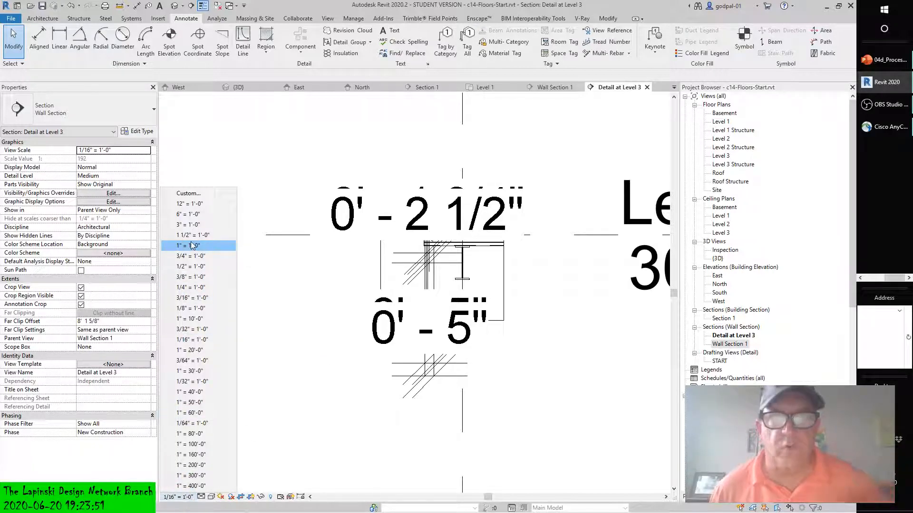
left_click(190, 224)
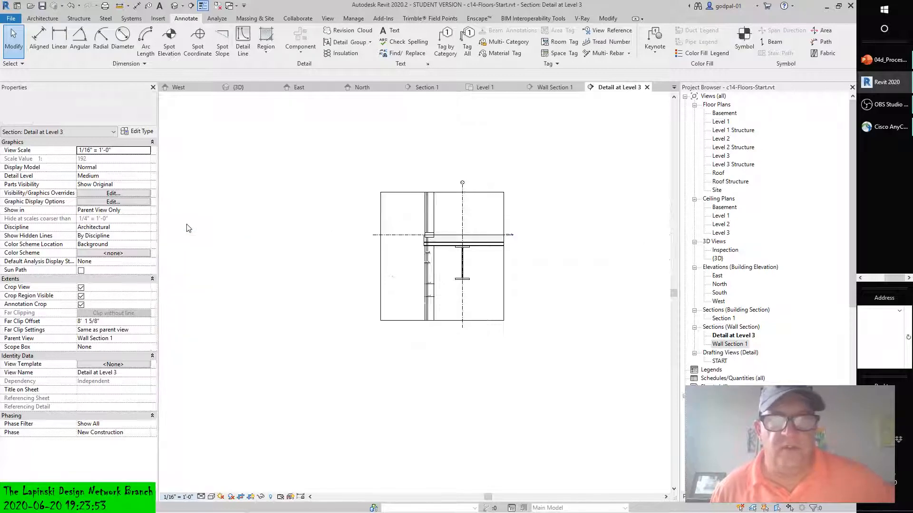
scroll(402, 256, "up", 5)
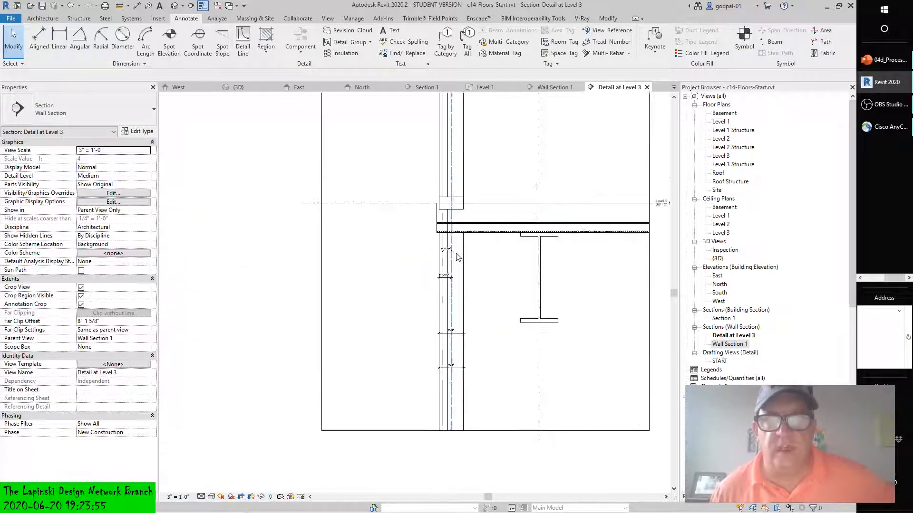
scroll(458, 258, "up", 2)
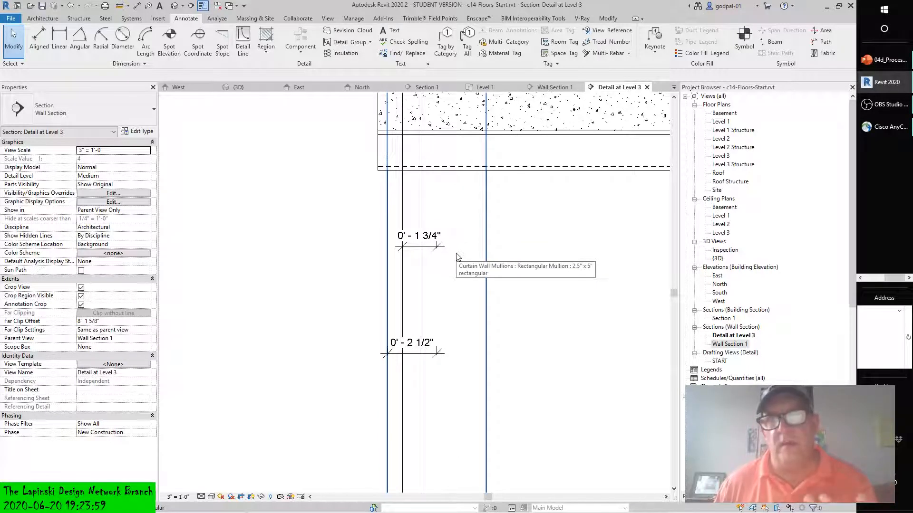
scroll(458, 256, "down", 2)
scroll(458, 256, "down", 3)
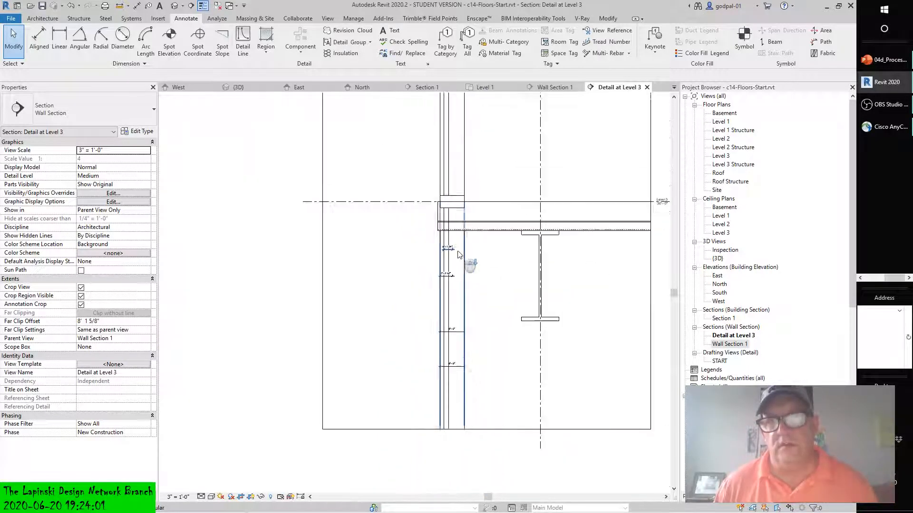
scroll(466, 259, "up", 5)
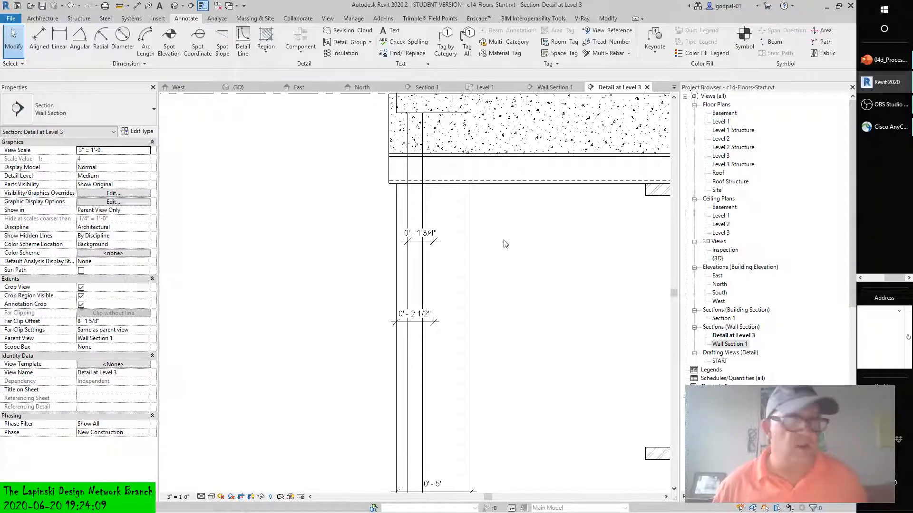
scroll(505, 244, "down", 4)
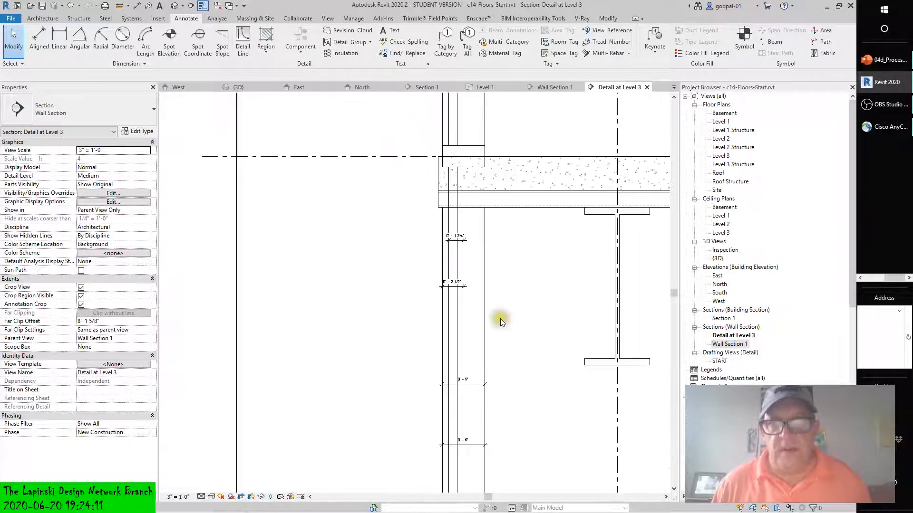
scroll(455, 354, "down", 3)
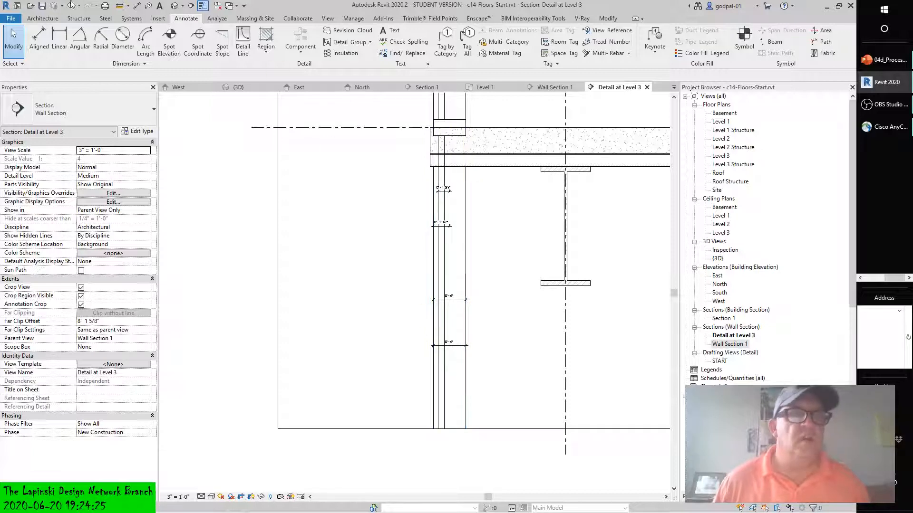
- Undo the view scale changes and the aligned dimensions in the Detail at Level 3 view, and fit the whole detail in view
left_click(71, 9)
left_click(71, 8)
left_click(70, 9)
left_click(70, 9)
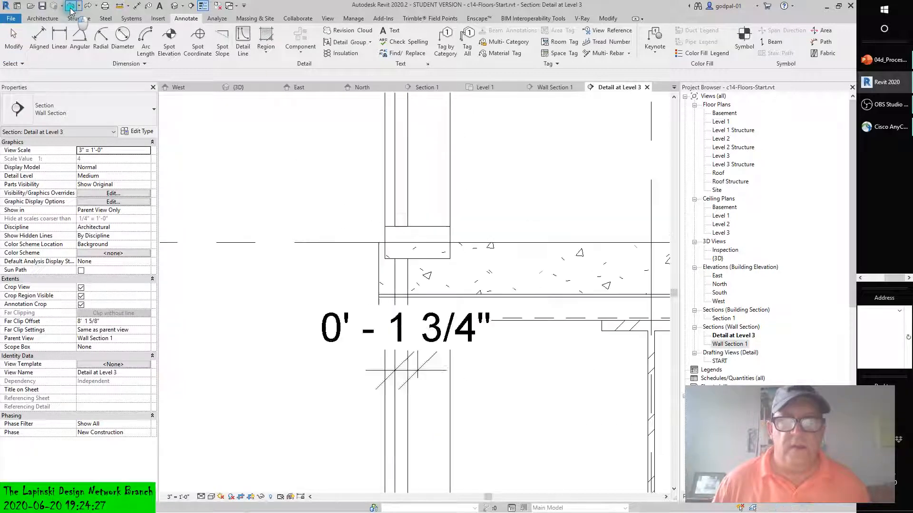
left_click(70, 8)
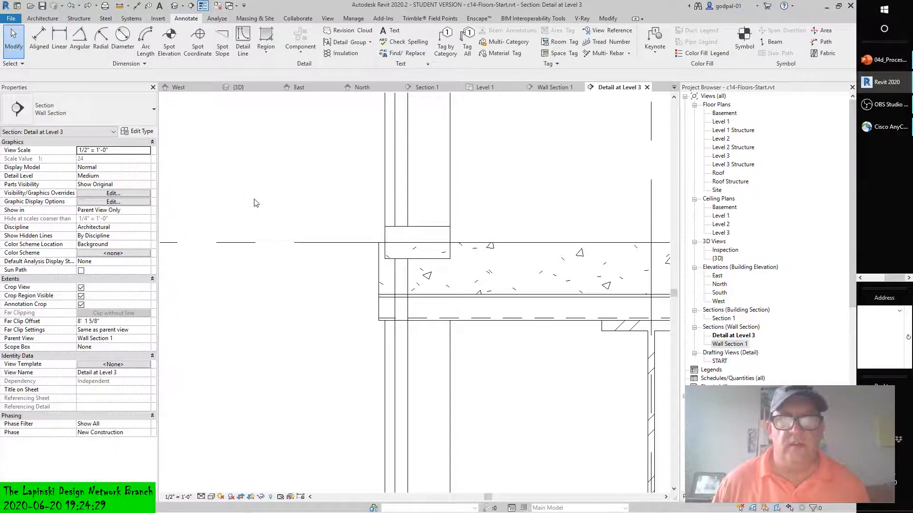
middle_click(256, 203)
middle_click(255, 203)
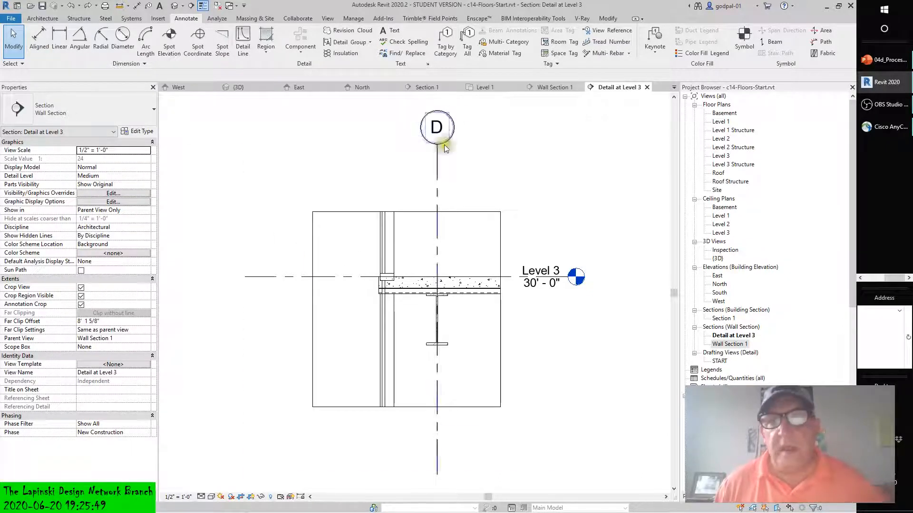
- Activate the Level 1 floor plan, dismissing the save reminder without saving, and tile all open views
left_click(492, 87)
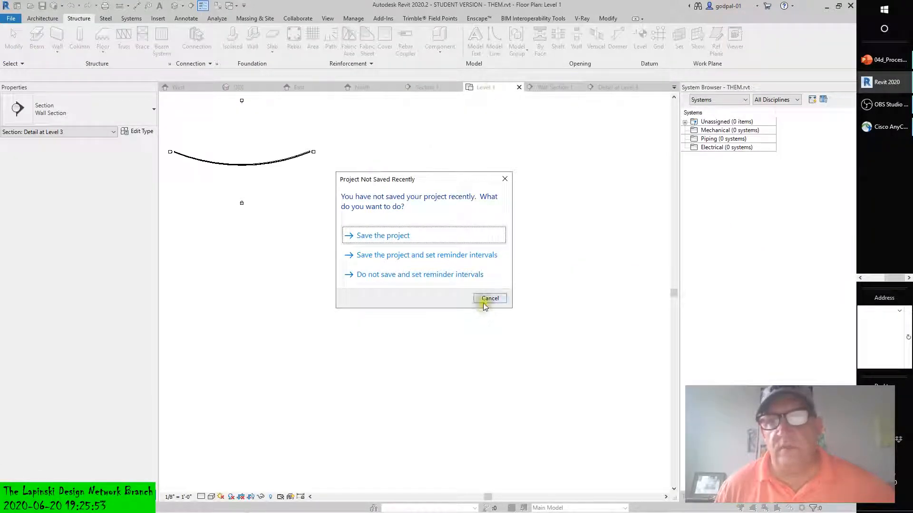
left_click(486, 299)
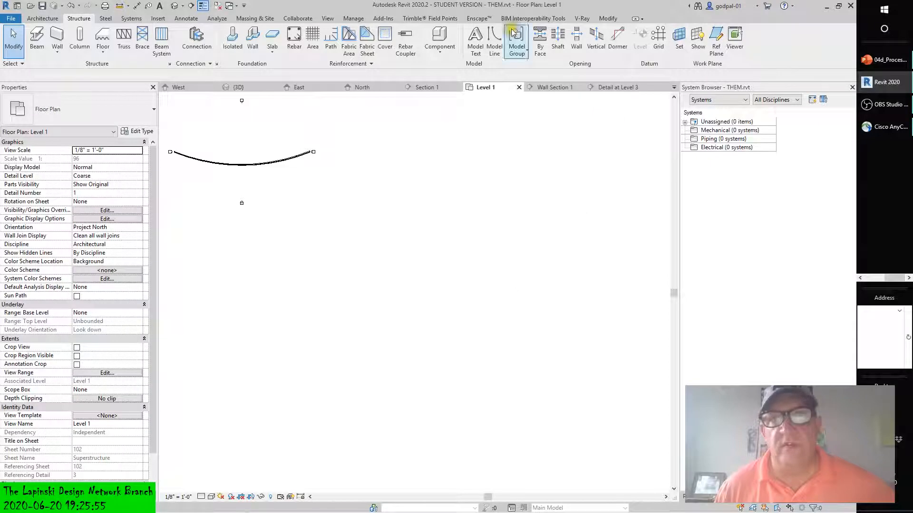
left_click(328, 19)
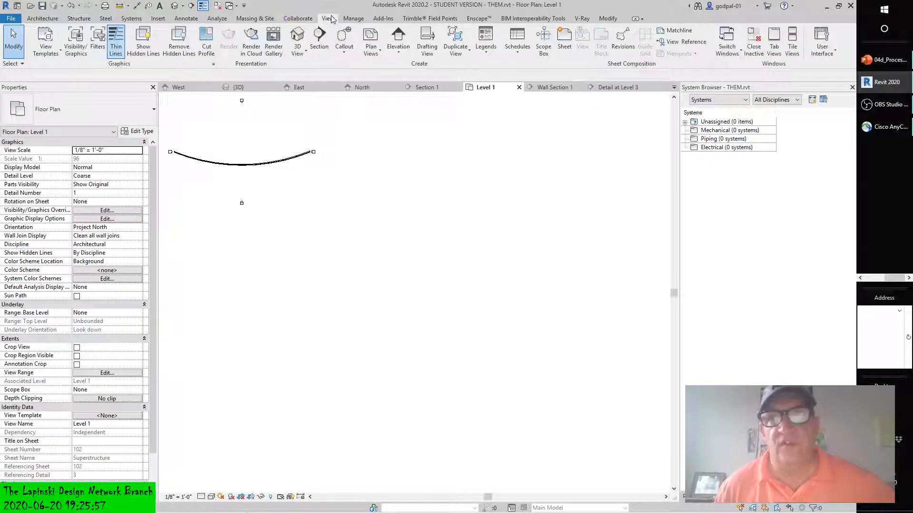
left_click(792, 47)
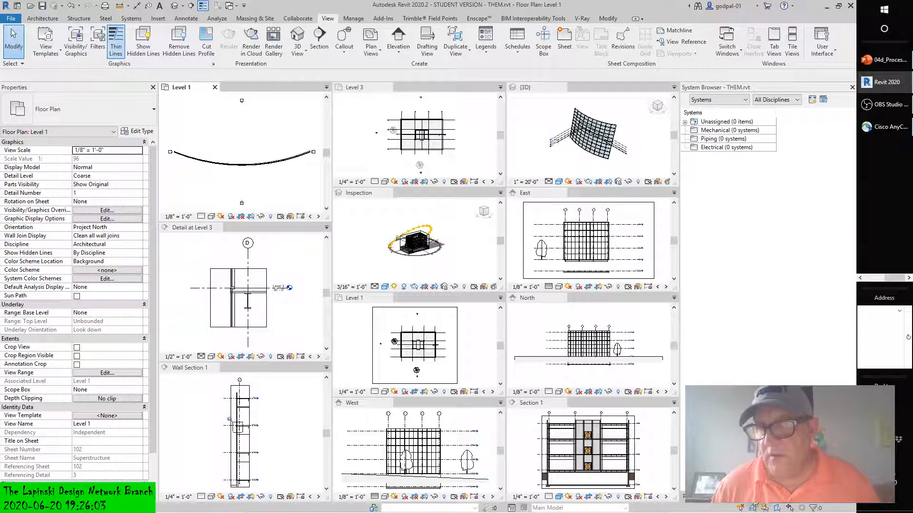
left_click(741, 498)
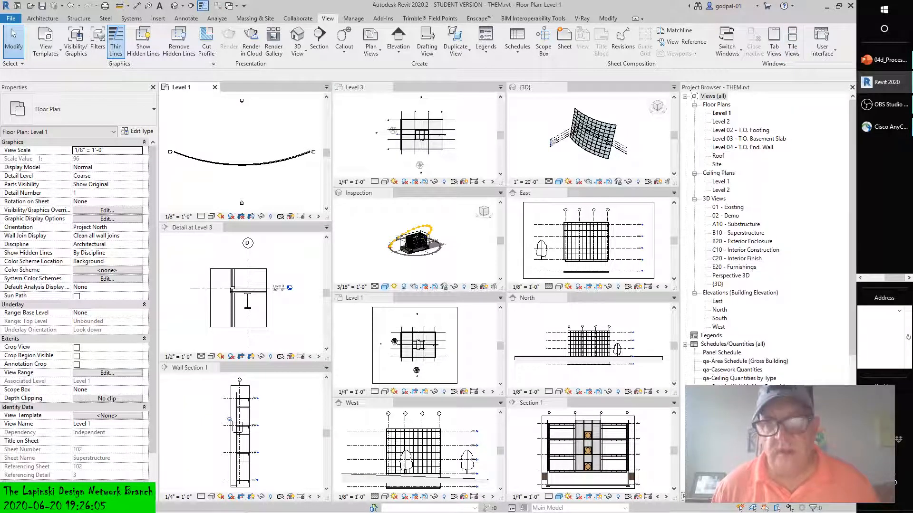
- Open the Level 3 structural slab's boundary for editing in the Level 3 plan and select its north boundary line
left_click(359, 151)
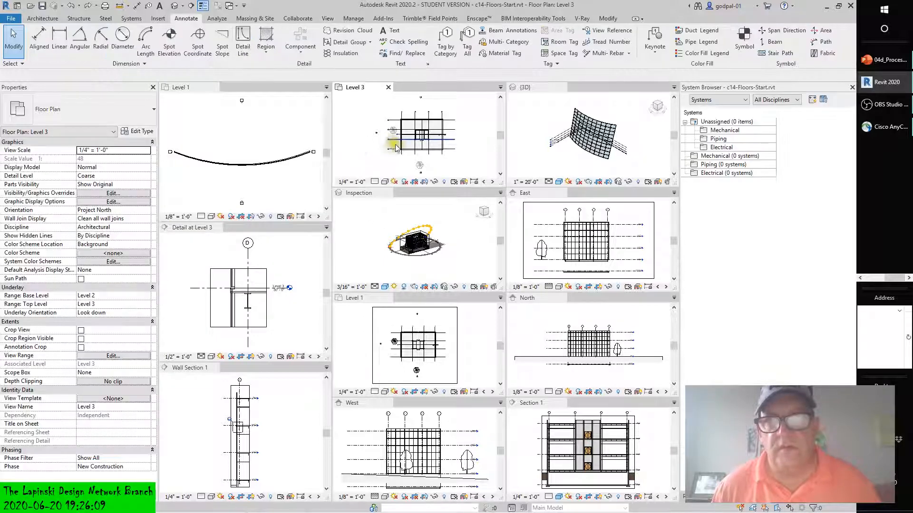
left_click(410, 148)
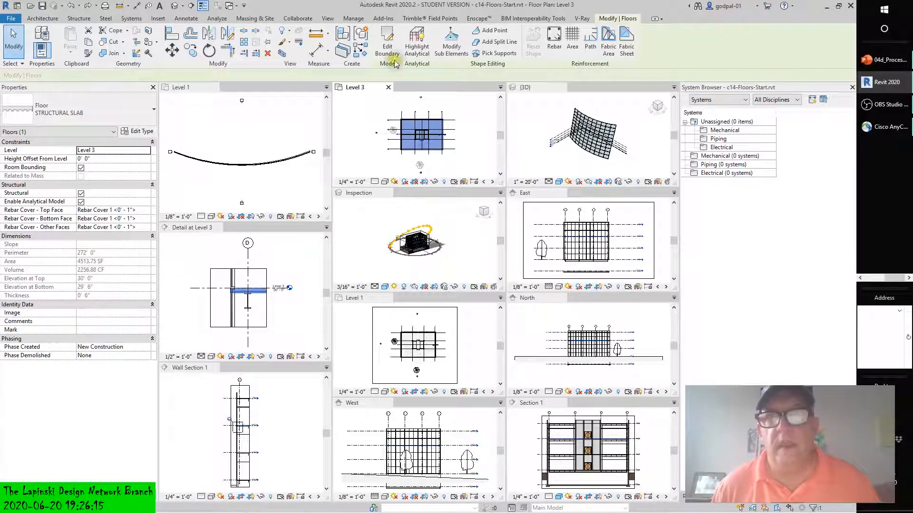
left_click(387, 42)
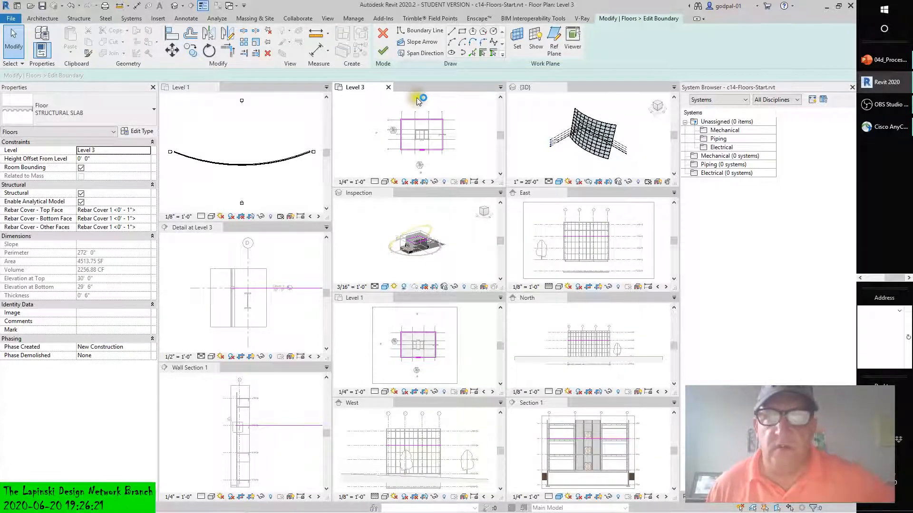
left_click(425, 121)
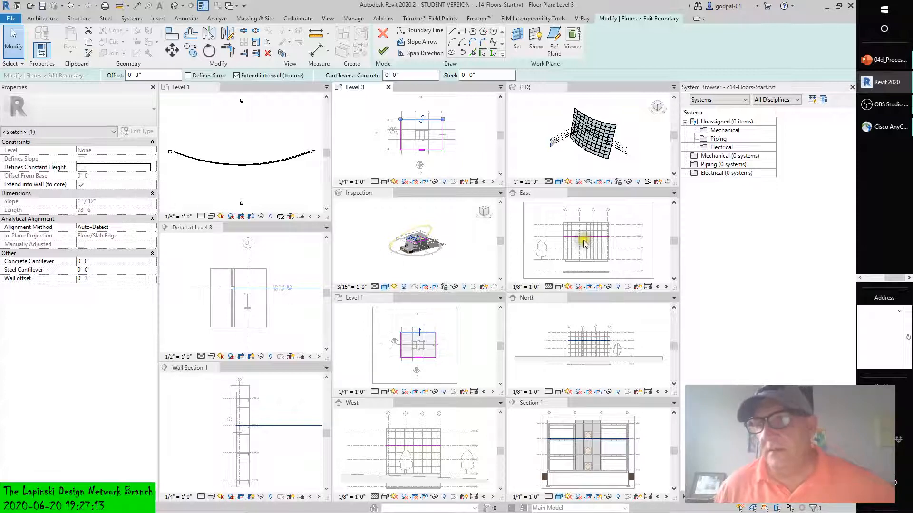
left_click(873, 280)
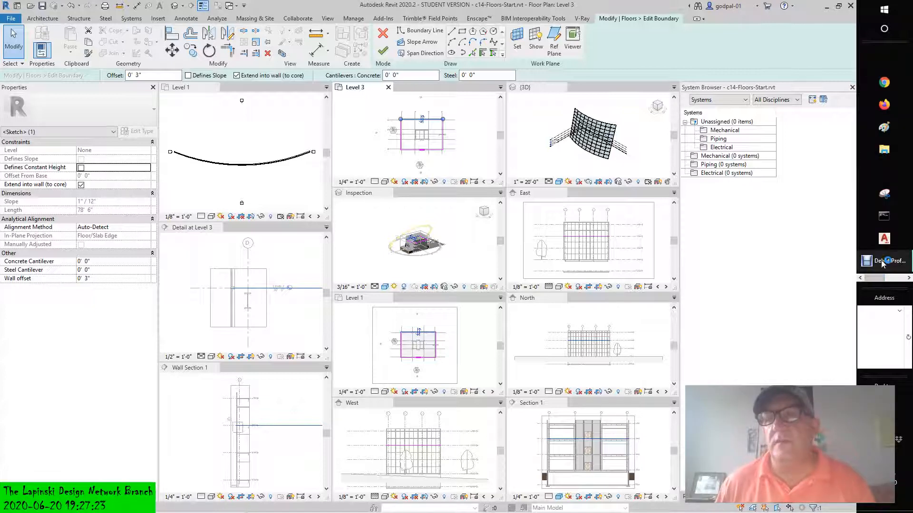
mouse_move(882, 264)
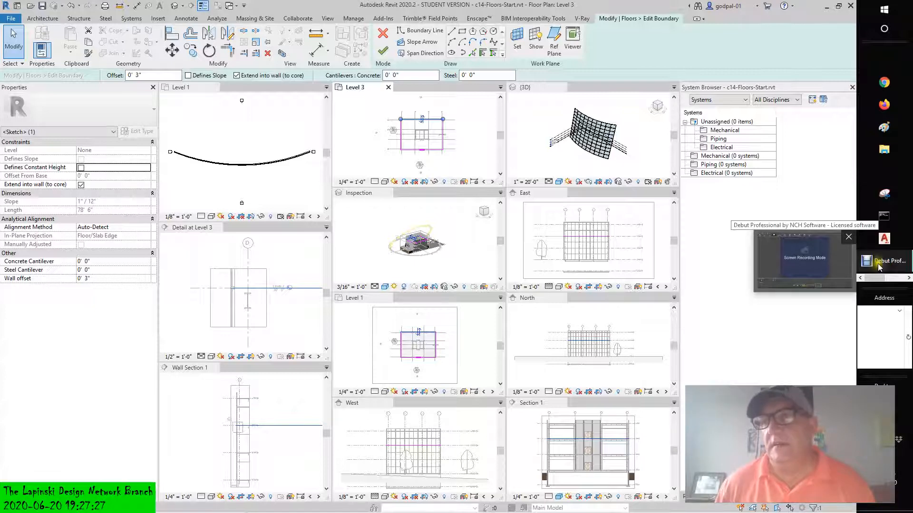
left_click(809, 263)
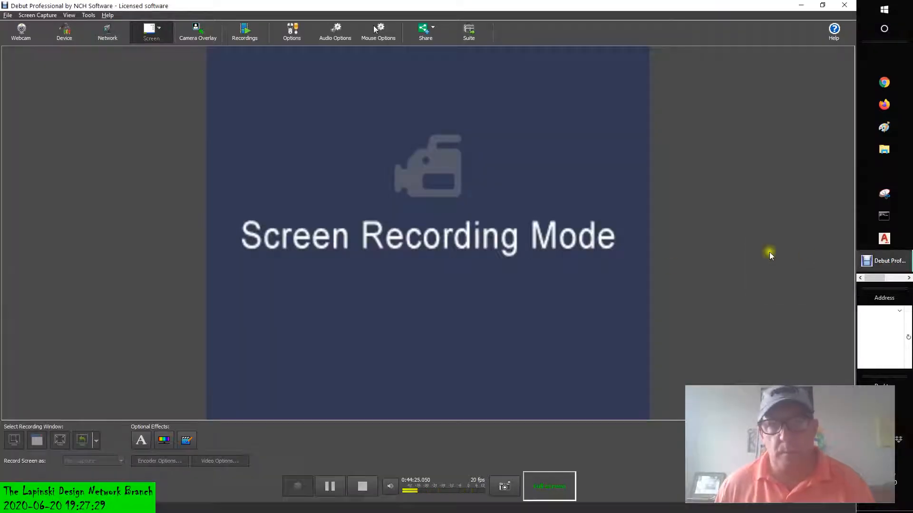